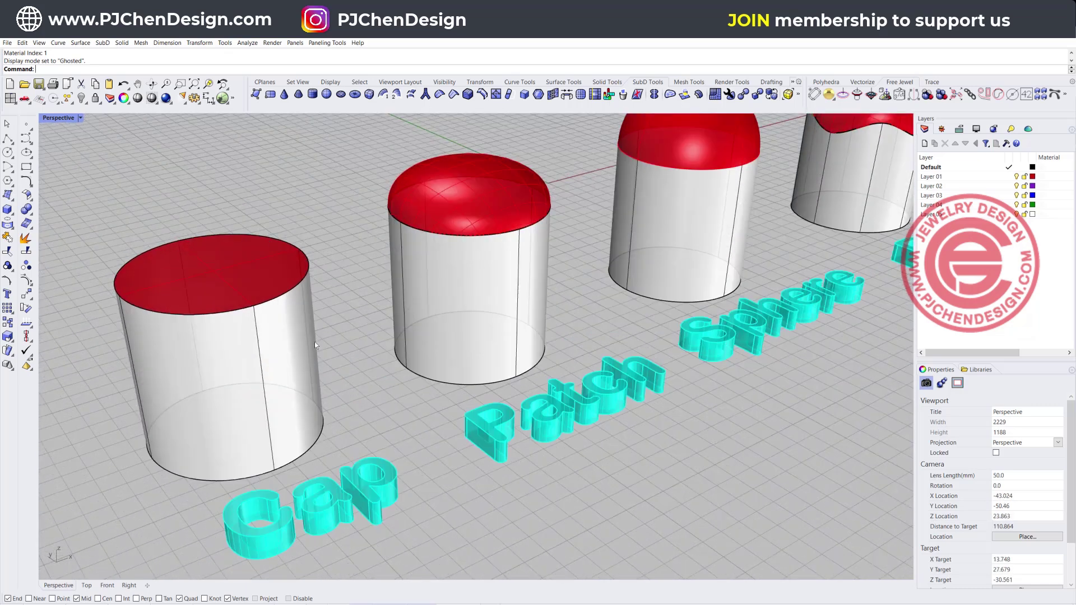
Orbit and pan along the row of labelled prong tips to inspect them.
{"action": "scroll", "coordinate": [314, 342], "scroll_direction": "down", "scroll_amount": 5}
{"action": "scroll", "coordinate": [468, 333], "scroll_direction": "up", "scroll_amount": 4}
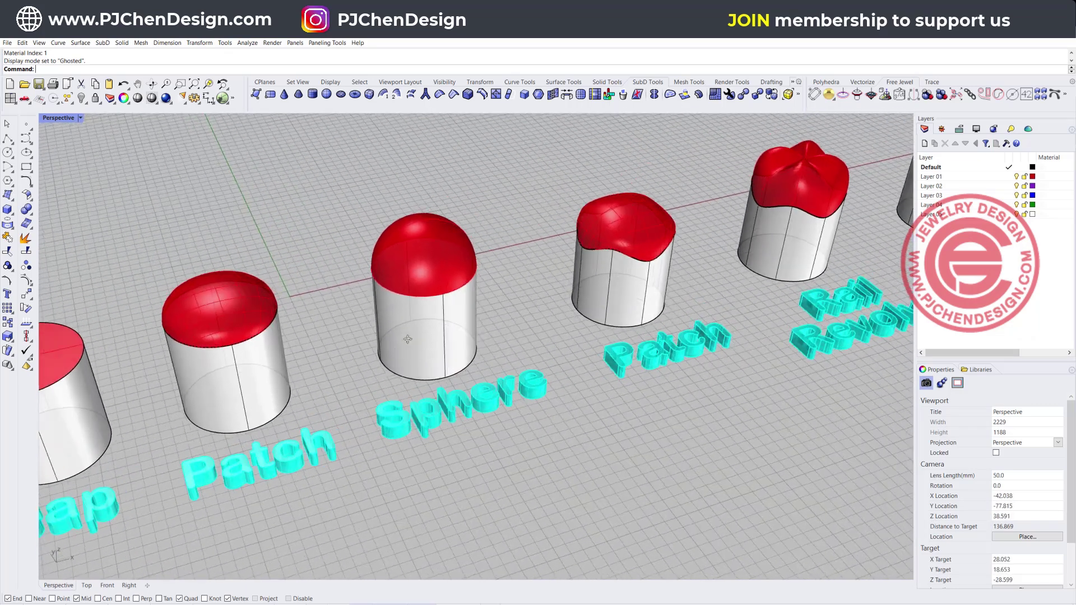
{"action": "right_click_drag", "start_coordinate": [407, 339], "coordinate": [148, 312]}
{"action": "right_click_drag", "start_coordinate": [255, 302], "coordinate": [361, 202]}
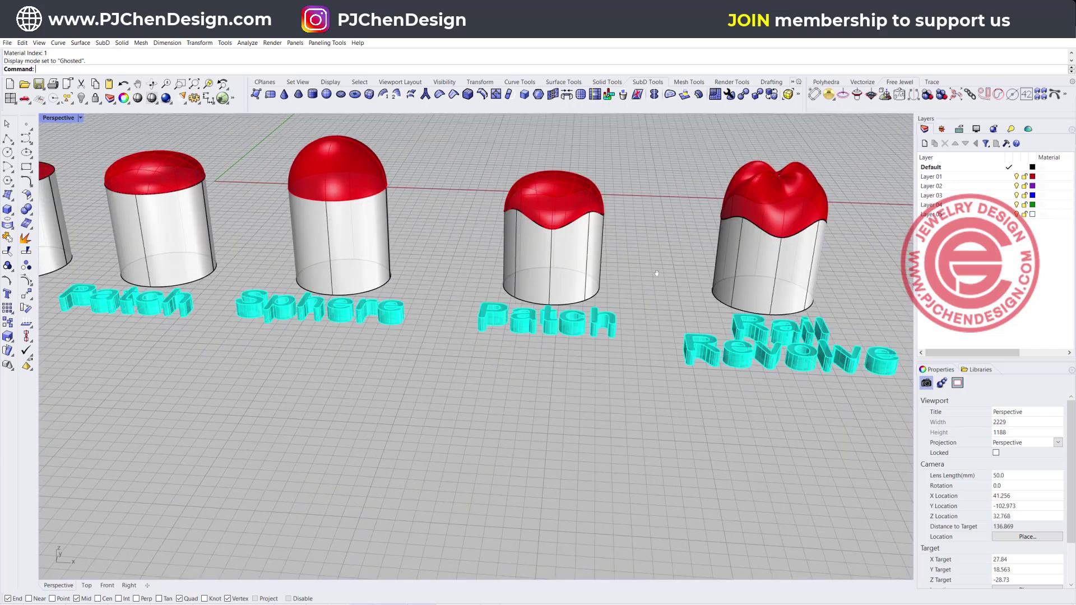
{"action": "right_click_drag", "start_coordinate": [657, 273], "coordinate": [409, 297], "text": "shift"}
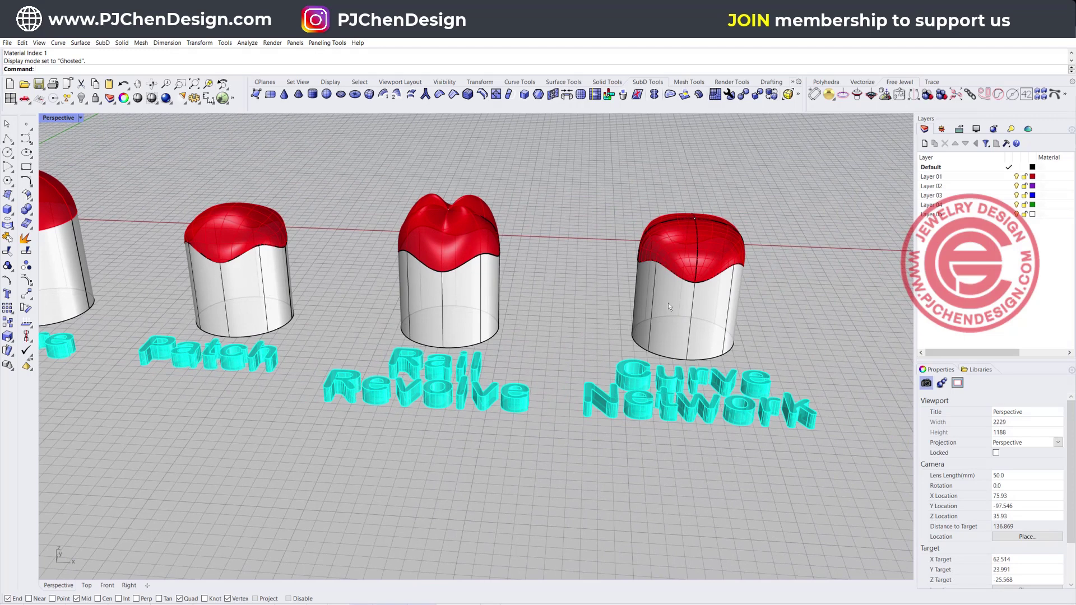
{"action": "scroll", "coordinate": [335, 300], "scroll_direction": "down", "scroll_amount": 2}
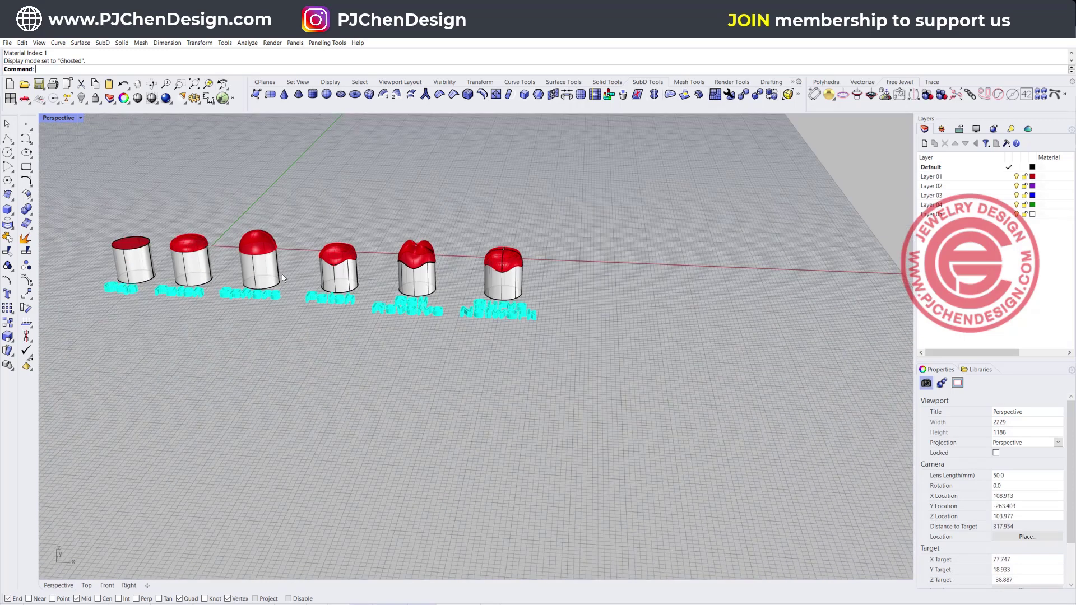
{"action": "scroll", "coordinate": [237, 203], "scroll_direction": "up", "scroll_amount": 2}
{"action": "right_click_drag", "start_coordinate": [267, 218], "coordinate": [269, 228]}
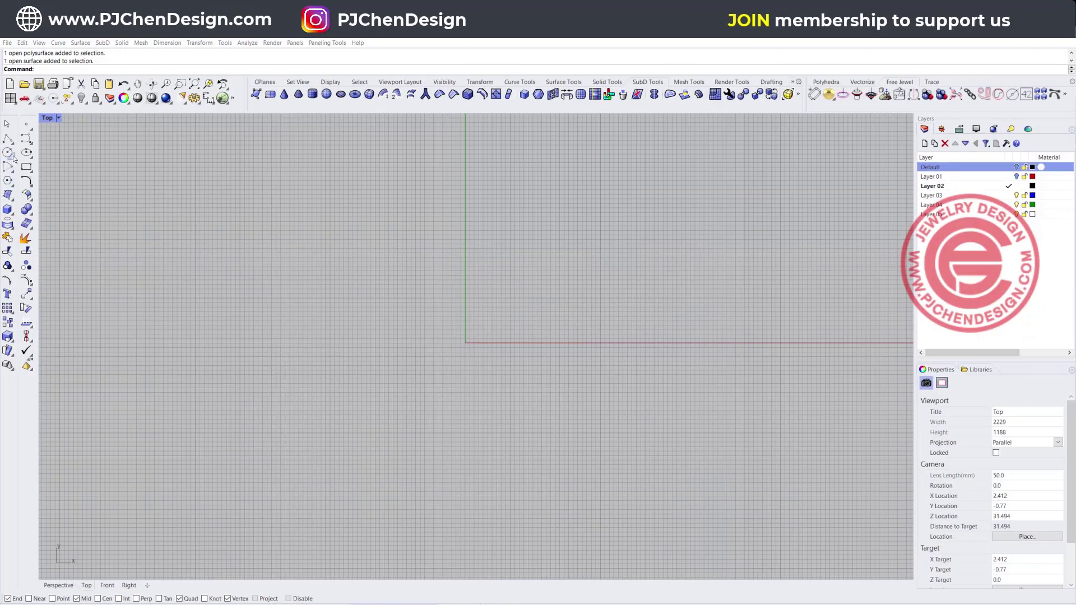
Draw a circle centred on the origin in the Top view.
{"action": "left_click", "coordinate": [9, 152]}
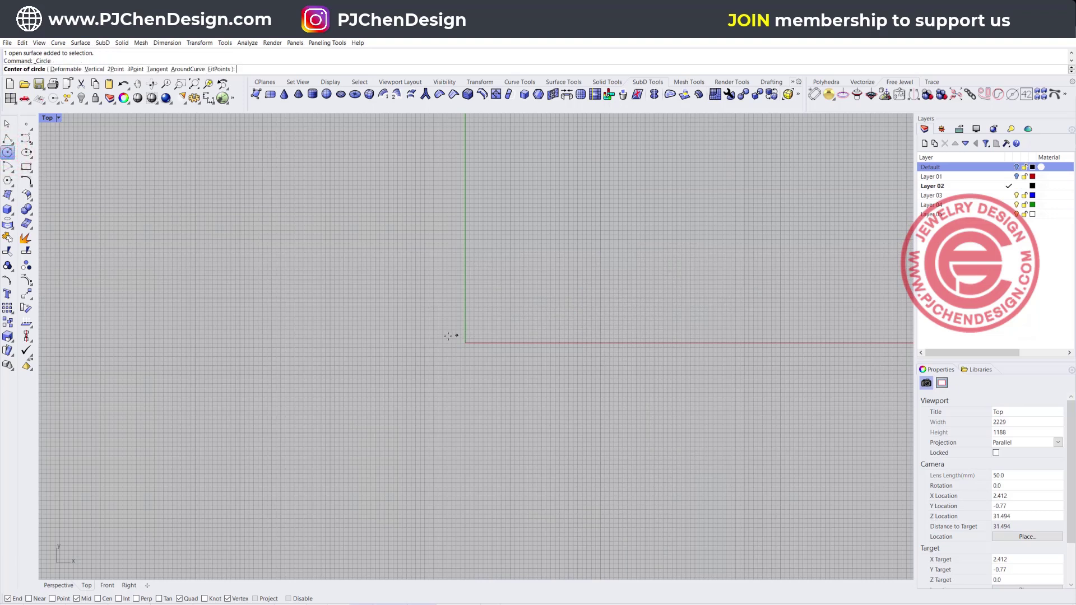
{"action": "left_click", "coordinate": [465, 342]}
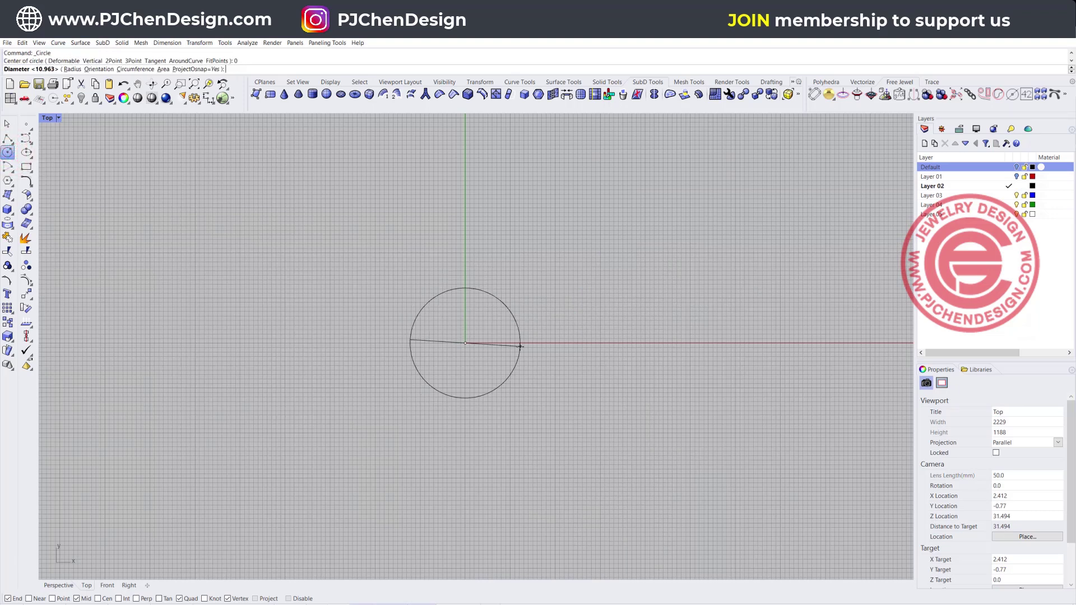
{"action": "left_click", "coordinate": [519, 344]}
{"action": "key", "text": "ctrl+F4"}
{"action": "right_click_drag", "start_coordinate": [353, 287], "coordinate": [415, 291], "text": "shift"}
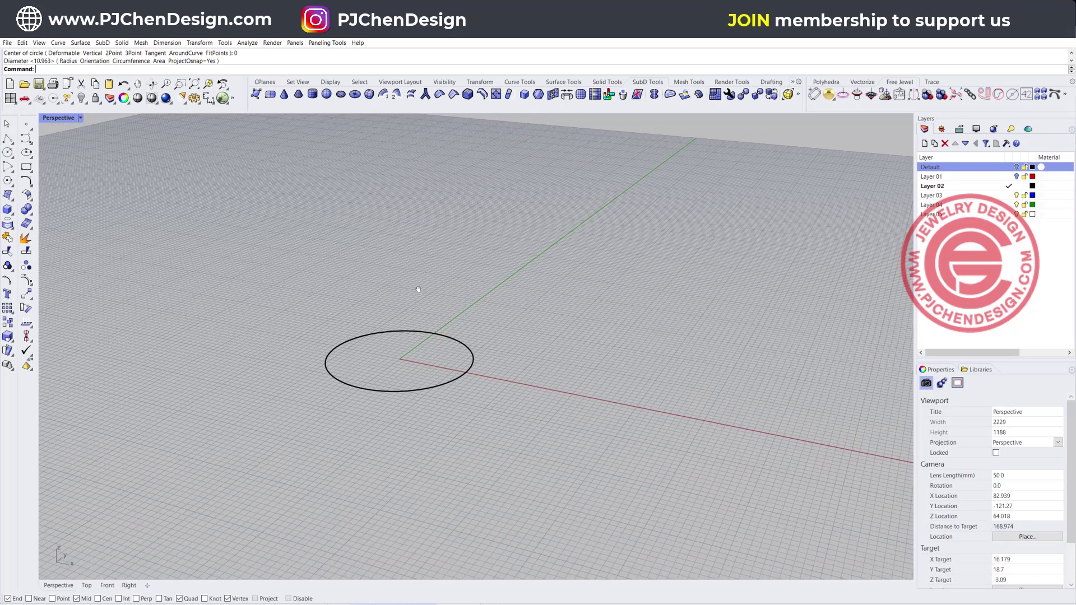
Extrude the circle straight up into an open cylinder about 26.611 units tall.
{"action": "left_click", "coordinate": [79, 43]}
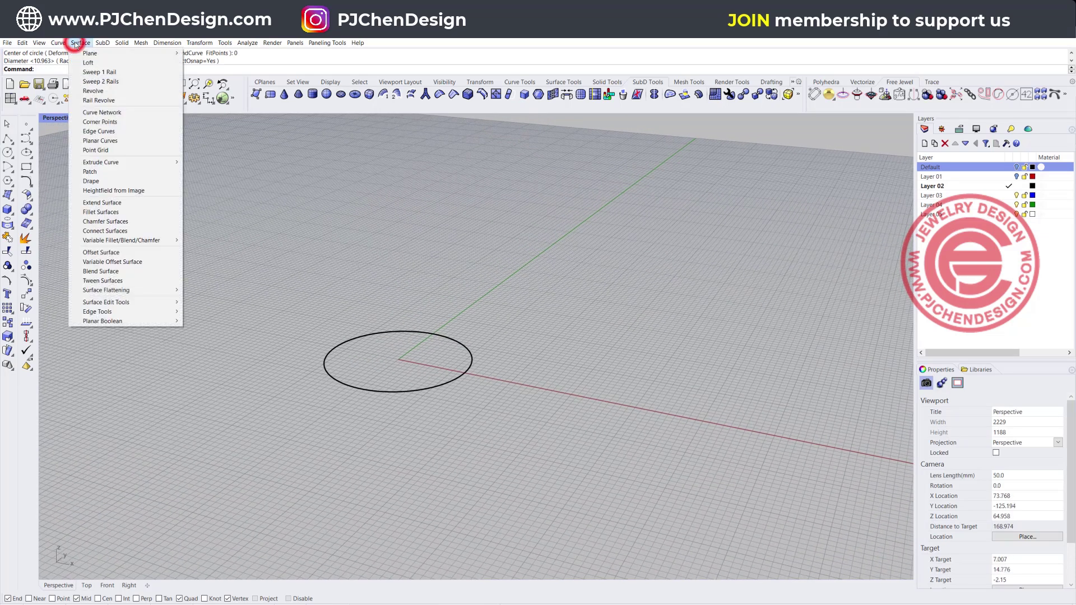
{"action": "mouse_move", "coordinate": [112, 162]}
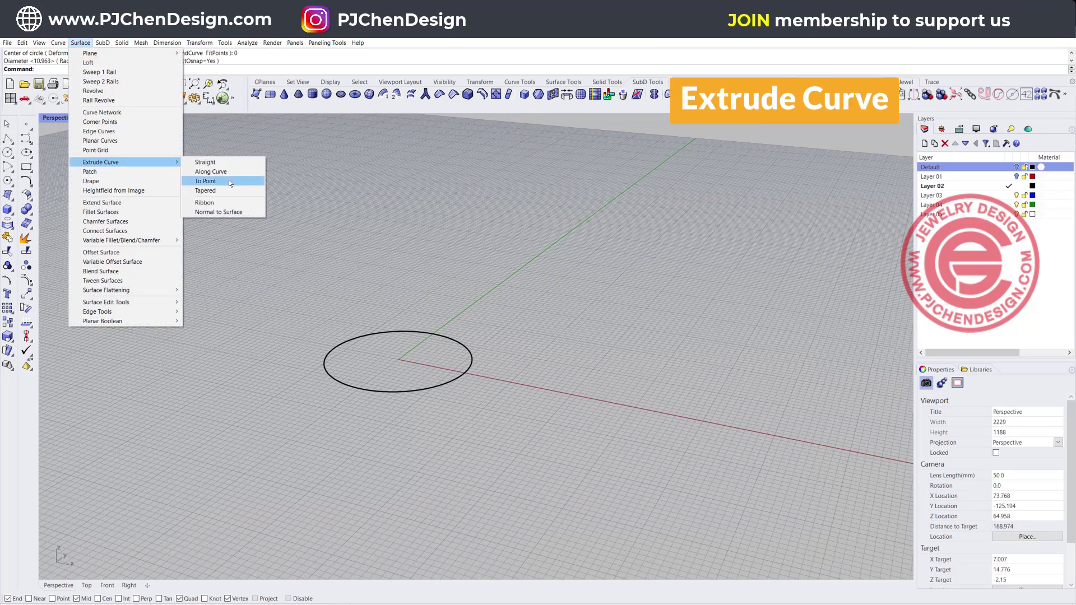
{"action": "left_click", "coordinate": [235, 163]}
{"action": "left_click", "coordinate": [409, 331]}
{"action": "right_click", "coordinate": [408, 331]}
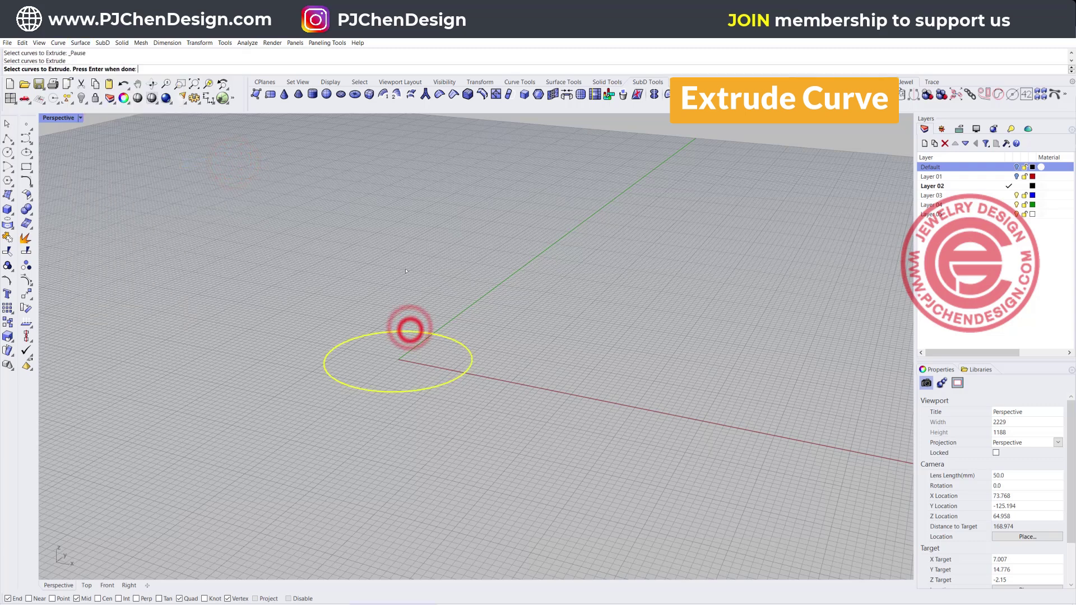
{"action": "left_click", "coordinate": [412, 233]}
{"action": "left_click", "coordinate": [563, 260]}
{"action": "scroll", "coordinate": [562, 260], "scroll_direction": "down", "scroll_amount": 4}
{"action": "right_click_drag", "start_coordinate": [562, 260], "coordinate": [425, 242], "text": "shift"}
{"action": "right_click_drag", "start_coordinate": [424, 242], "coordinate": [377, 250]}
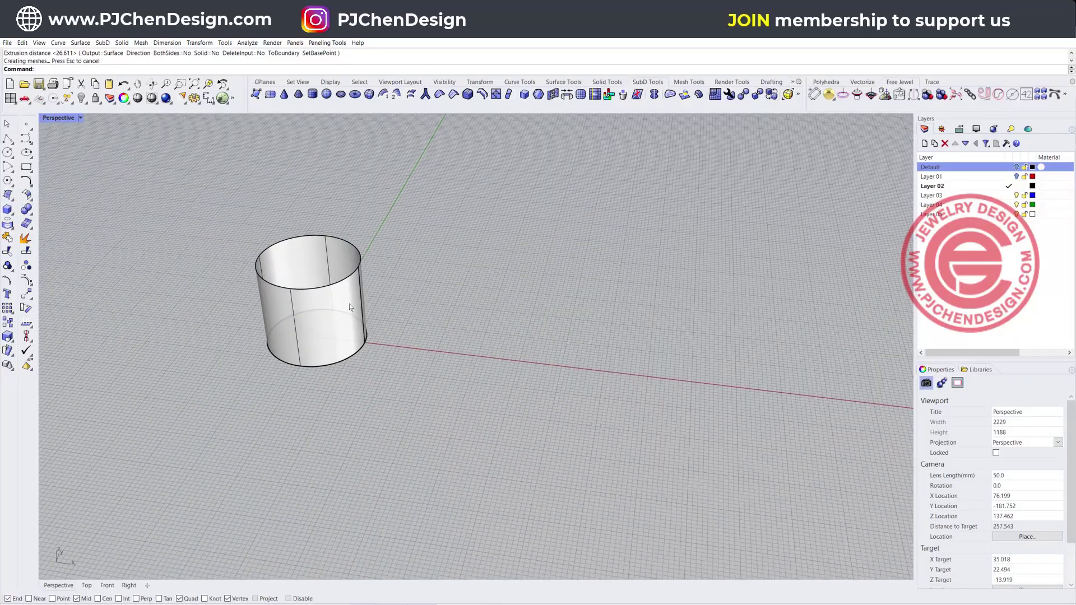
{"action": "scroll", "coordinate": [349, 304], "scroll_direction": "down", "scroll_amount": 2}
{"action": "right_click_drag", "start_coordinate": [355, 291], "coordinate": [355, 289], "text": "shift"}
Close both ends of the open cylinder with the Cap command.
{"action": "scroll", "coordinate": [363, 281], "scroll_direction": "up", "scroll_amount": 2}
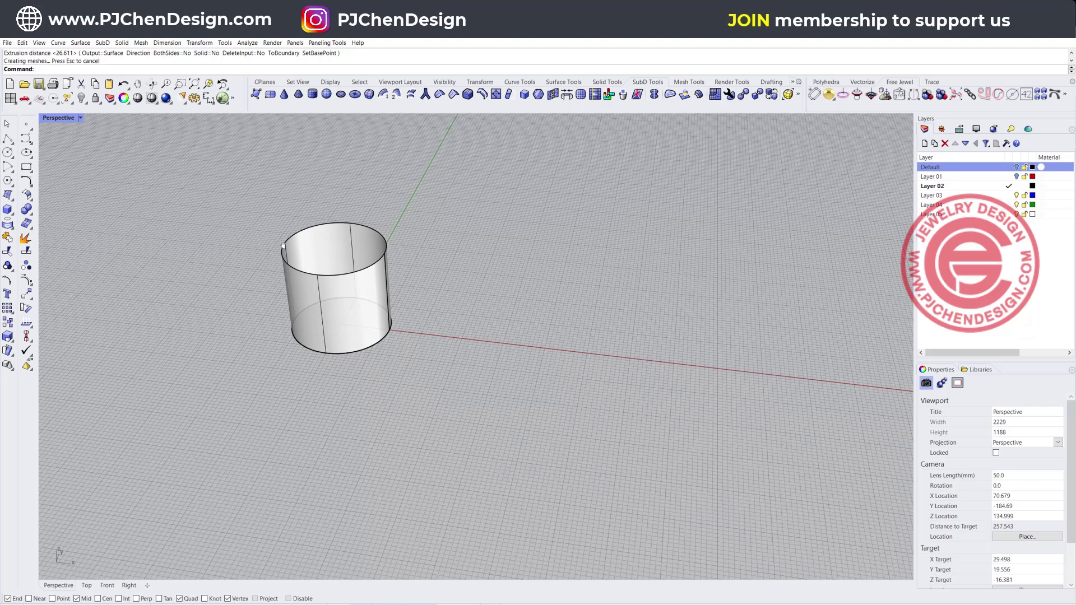
{"action": "right_click_drag", "start_coordinate": [286, 239], "coordinate": [275, 267], "text": "shift"}
{"action": "left_click", "coordinate": [313, 273]}
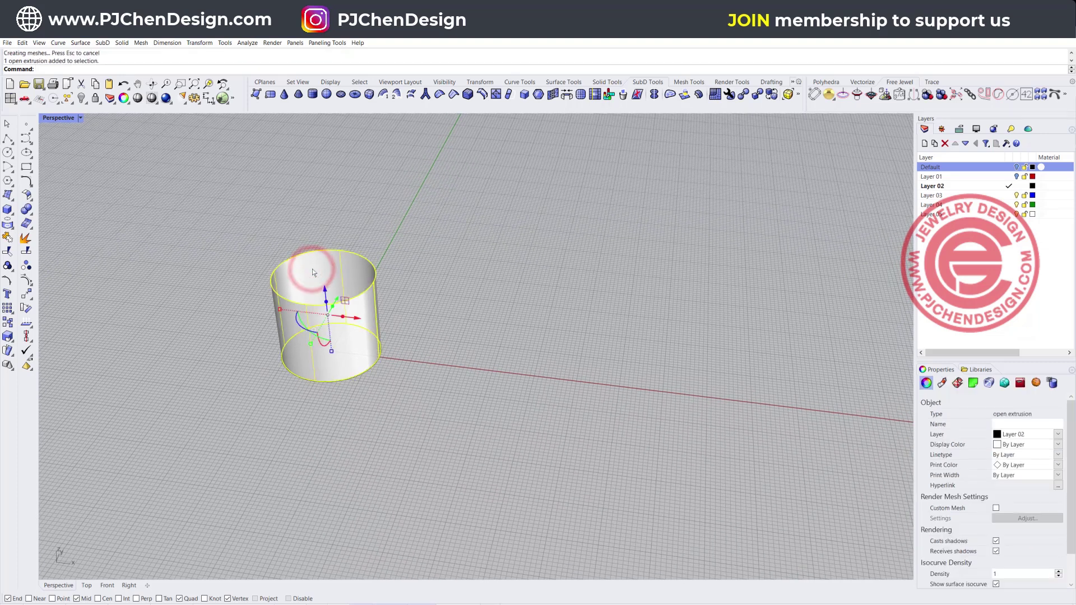
{"action": "type", "text": "Cap"}
{"action": "key", "text": "Return"}
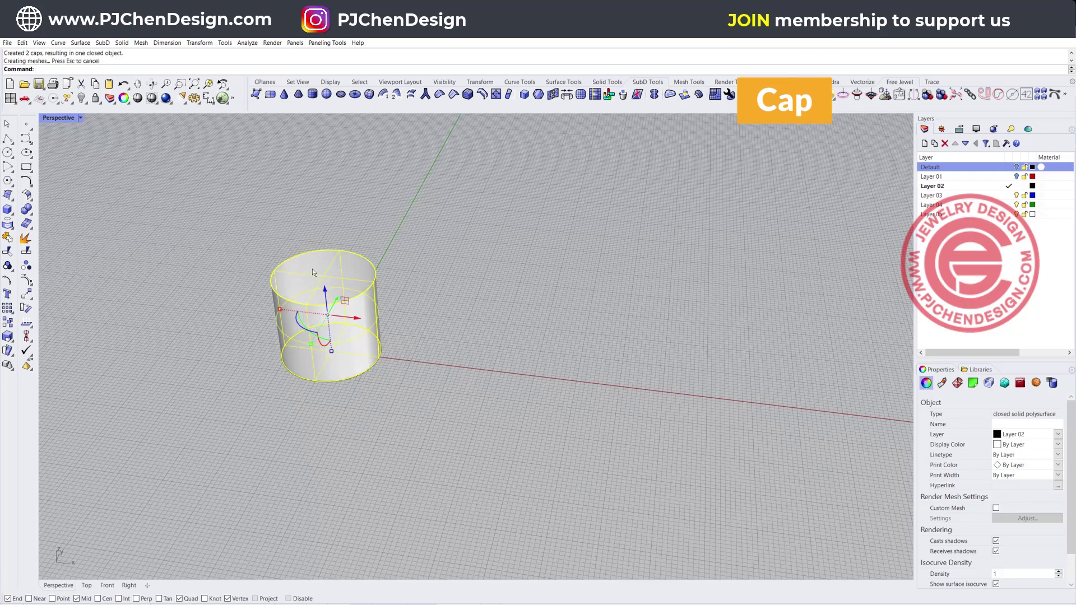
{"action": "left_click", "coordinate": [430, 249]}
Inspect the capped cylinder from several angles in the four-view and perspective layouts.
{"action": "right_click_drag", "start_coordinate": [352, 304], "coordinate": [353, 269]}
{"action": "scroll", "coordinate": [361, 274], "scroll_direction": "up", "scroll_amount": 4}
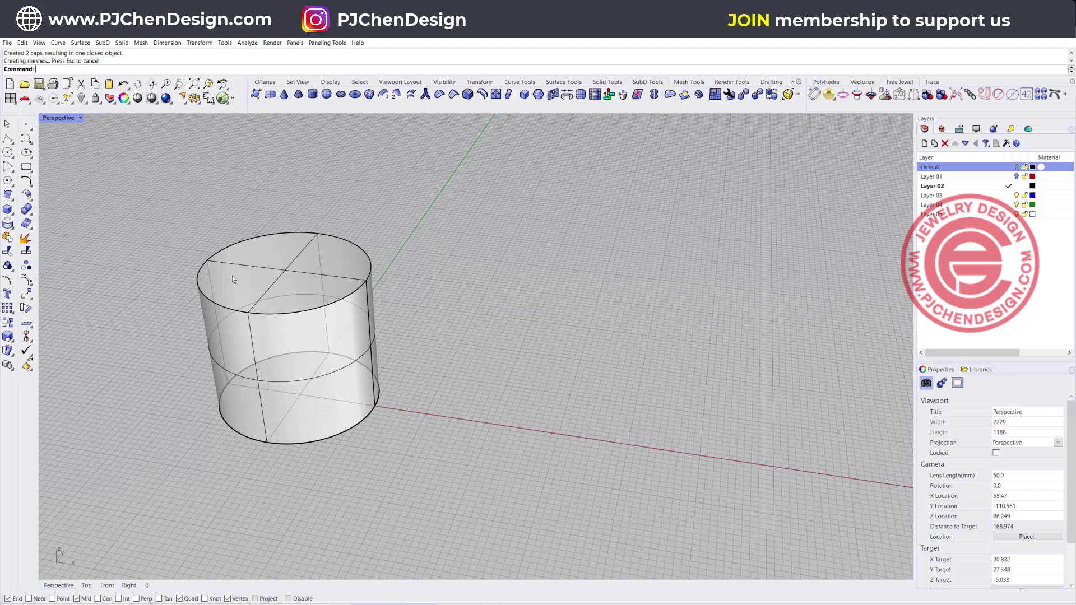
{"action": "right_click_drag", "start_coordinate": [371, 261], "coordinate": [322, 213]}
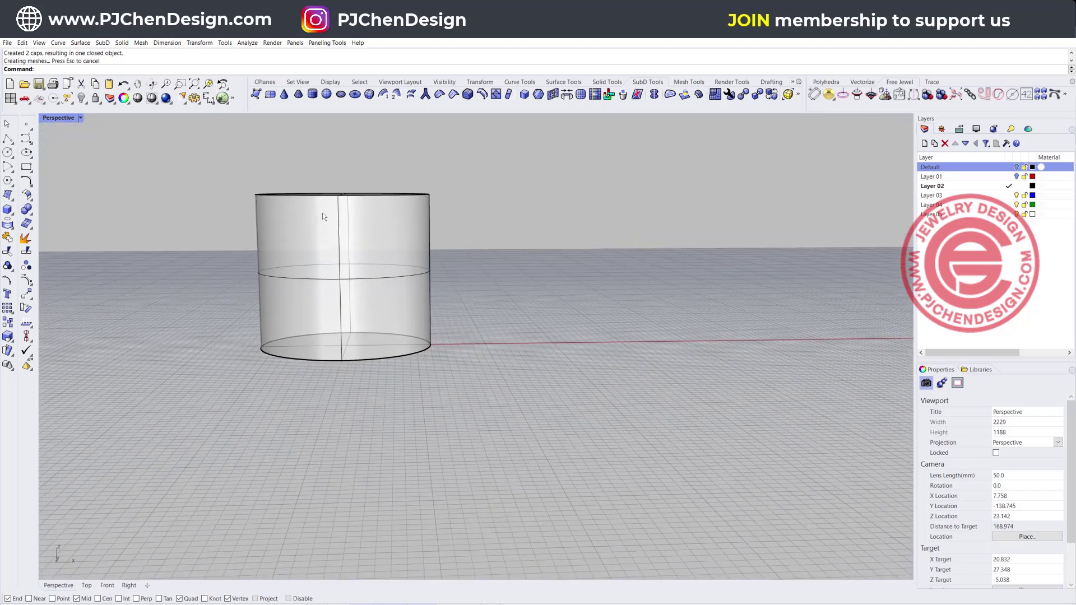
{"action": "double_click", "coordinate": [53, 119]}
{"action": "scroll", "coordinate": [210, 431], "scroll_direction": "up", "scroll_amount": 4}
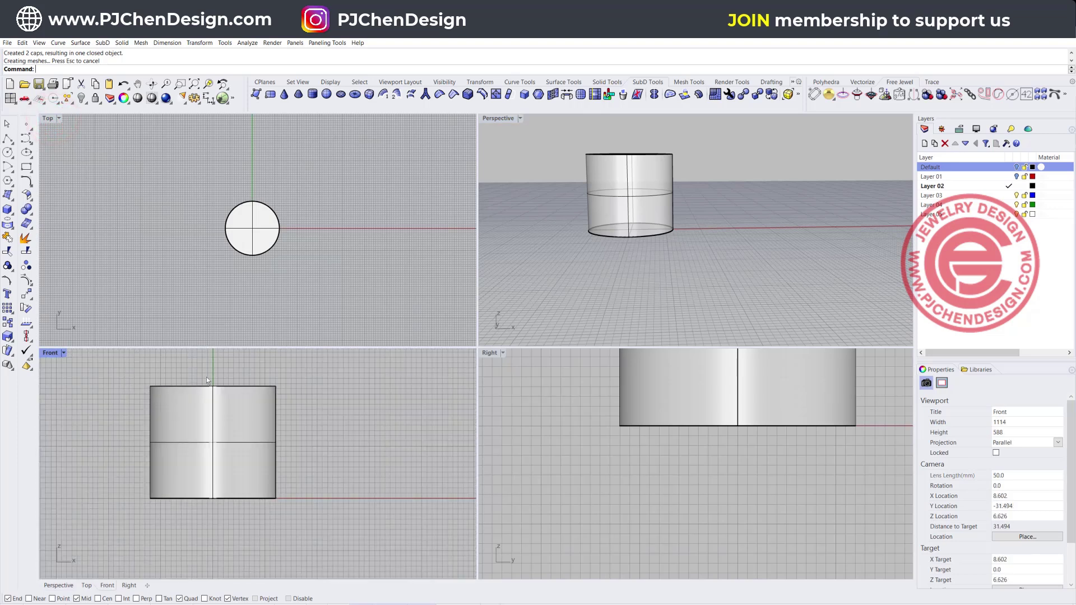
{"action": "right_click_drag", "start_coordinate": [603, 117], "coordinate": [503, 135]}
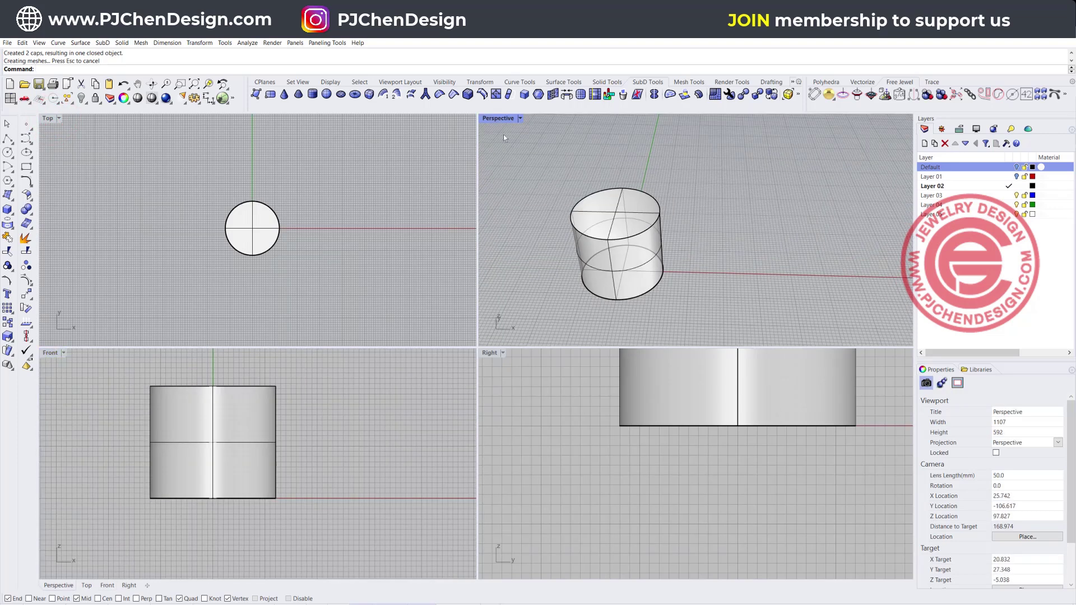
{"action": "double_click", "coordinate": [491, 119]}
{"action": "right_click_drag", "start_coordinate": [314, 234], "coordinate": [293, 176], "text": "shift"}
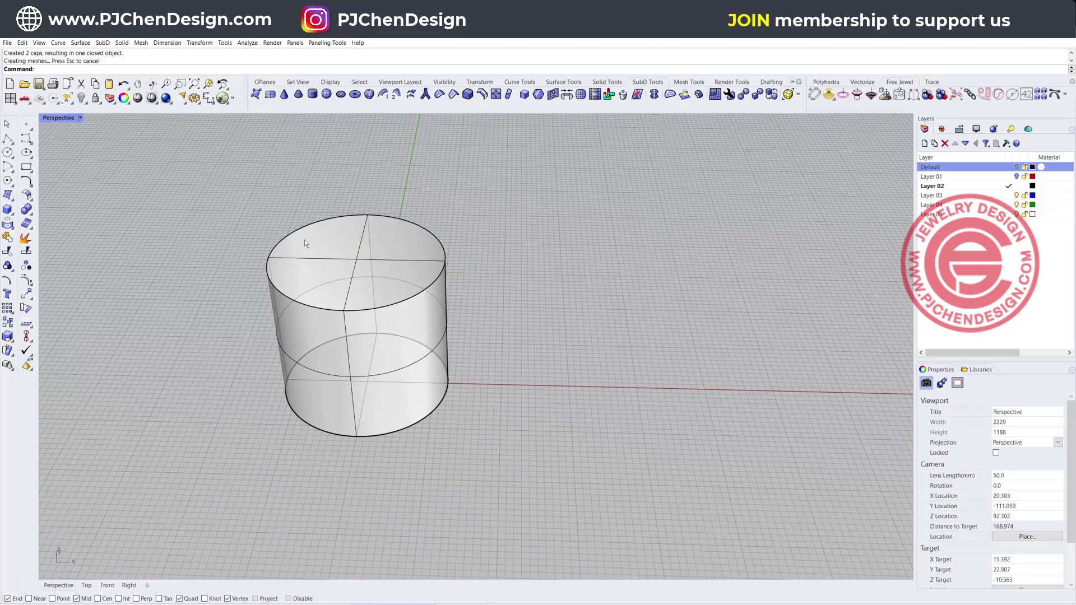
{"action": "right_click_drag", "start_coordinate": [289, 223], "coordinate": [335, 254]}
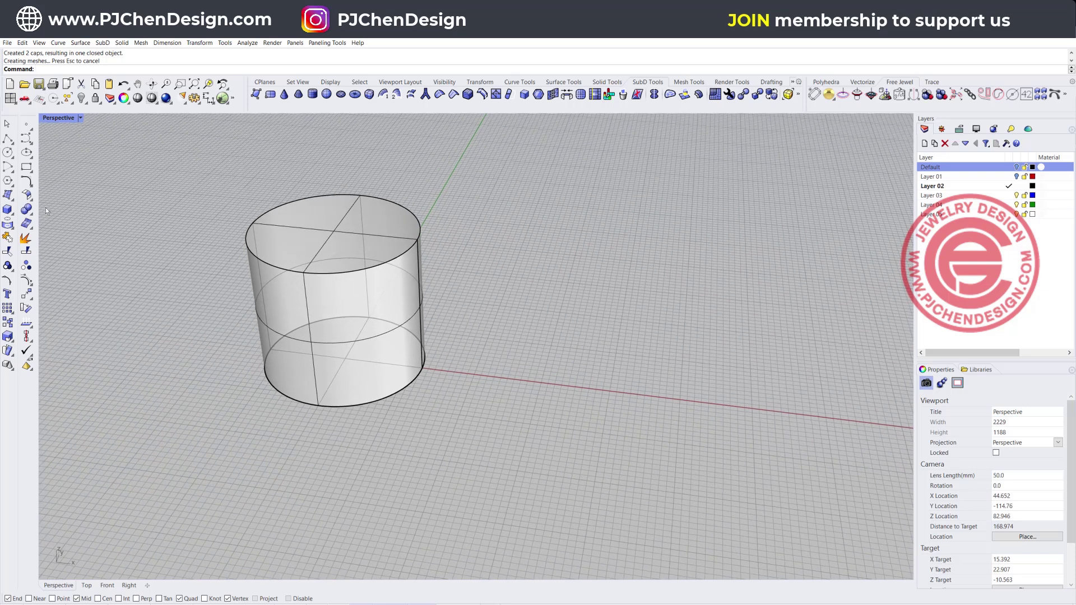
Round the cylinder's top edge with Fillet Edges at radius 5.
{"action": "left_click", "coordinate": [26, 209]}
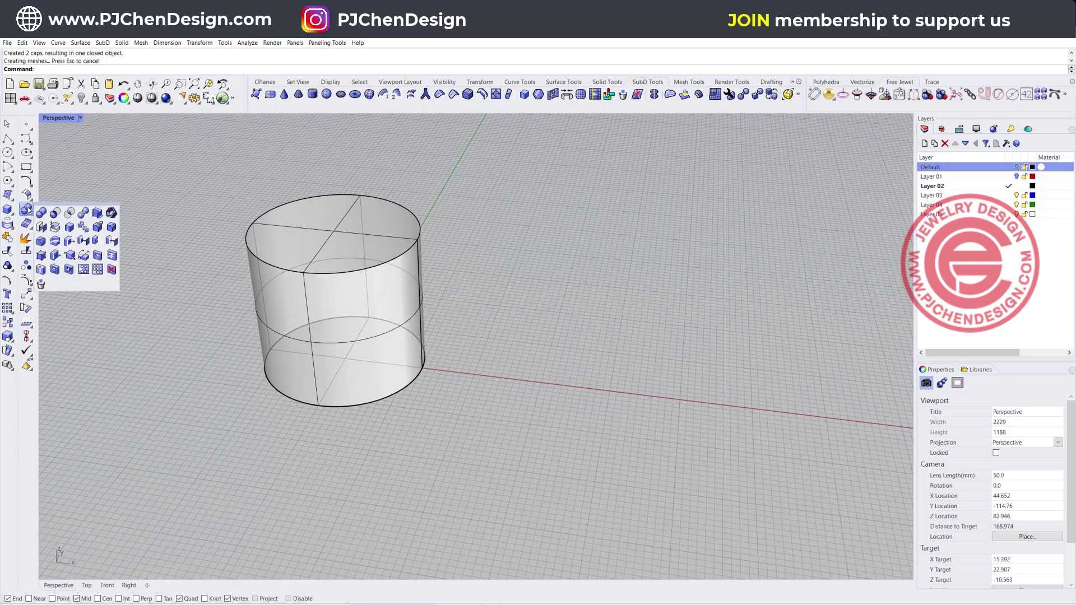
{"action": "left_click", "coordinate": [110, 227]}
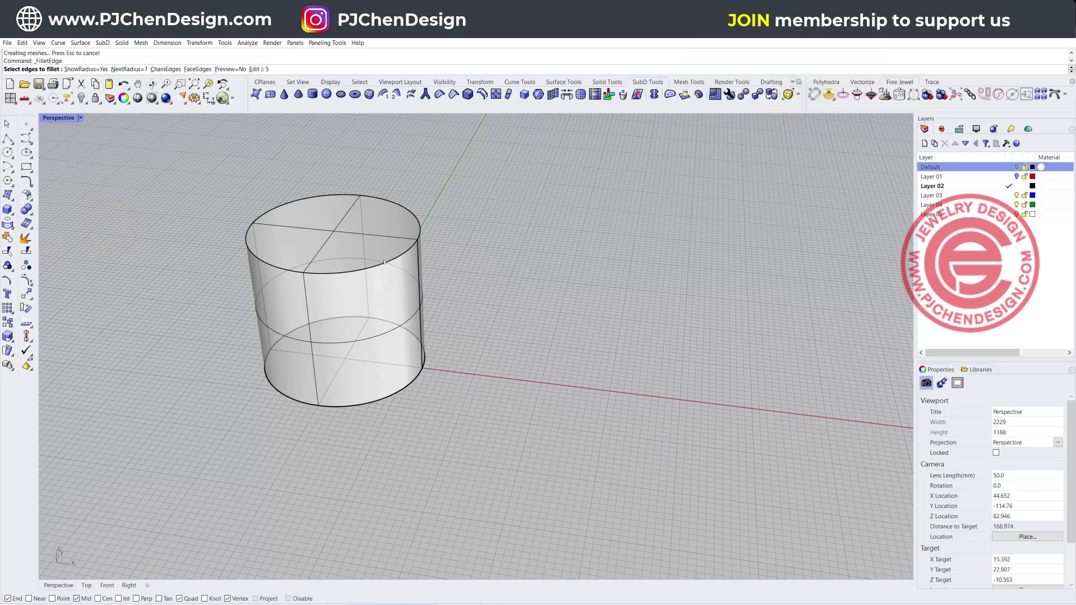
{"action": "key", "text": "Return"}
{"action": "left_click", "coordinate": [405, 249]}
{"action": "key", "text": "Return"}
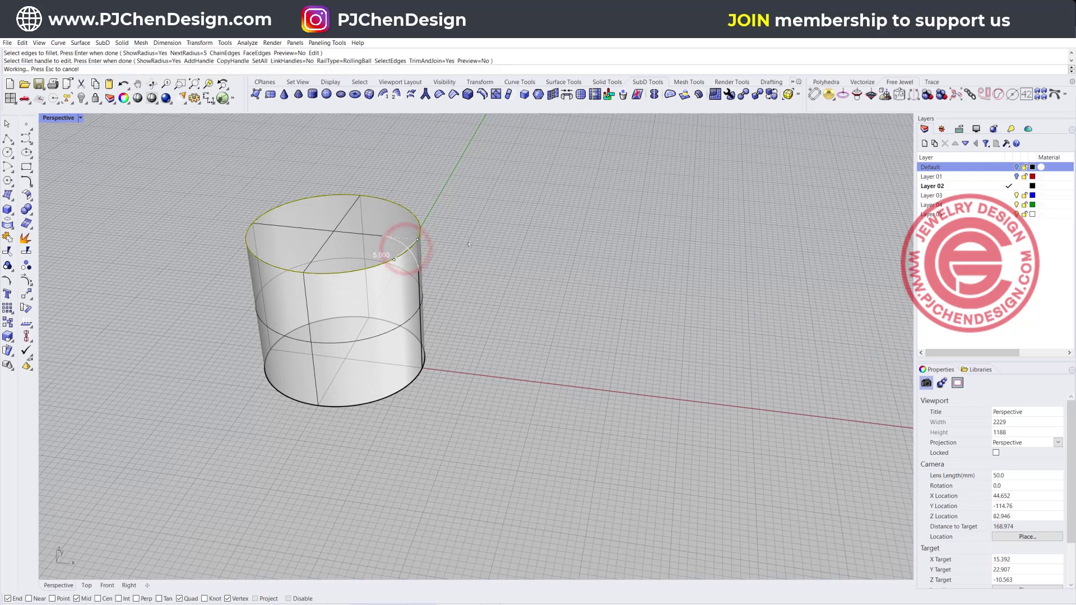
{"action": "key", "text": "Return"}
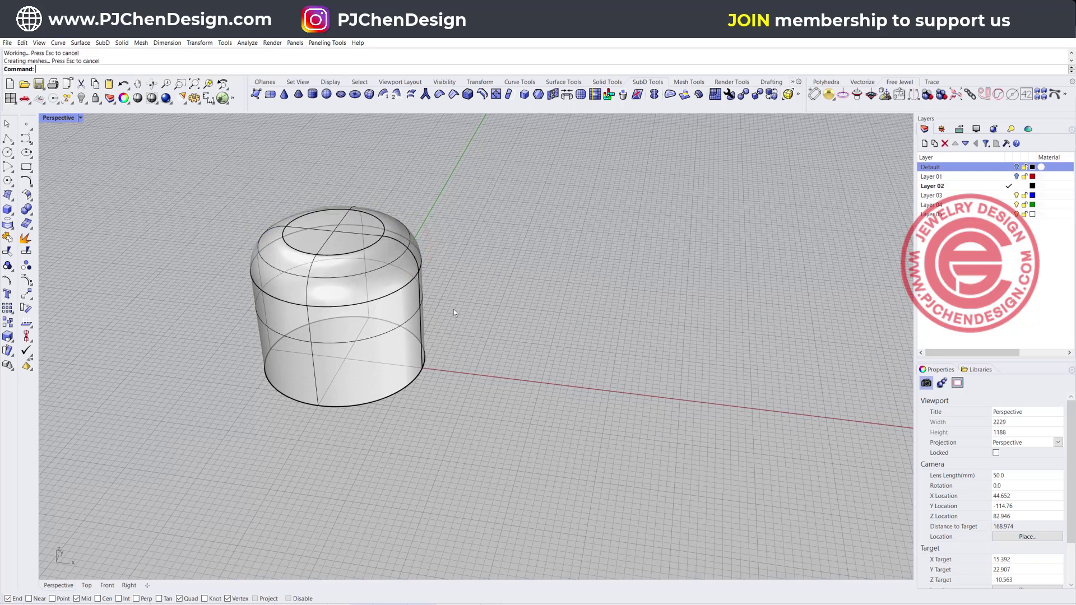
{"action": "scroll", "coordinate": [429, 279], "scroll_direction": "down", "scroll_amount": 4}
{"action": "mouse_move", "coordinate": [429, 279]}
{"action": "right_mouse_down"}
{"action": "mouse_move", "coordinate": [462, 266]}
{"action": "mouse_move", "coordinate": [404, 277]}
{"action": "mouse_move", "coordinate": [429, 276]}
{"action": "right_mouse_up"}
Move the filleted cylinder to the left.
{"action": "left_click", "coordinate": [421, 264]}
{"action": "left_click_drag", "start_coordinate": [411, 290], "coordinate": [268, 286]}
{"action": "left_click", "coordinate": [510, 321]}
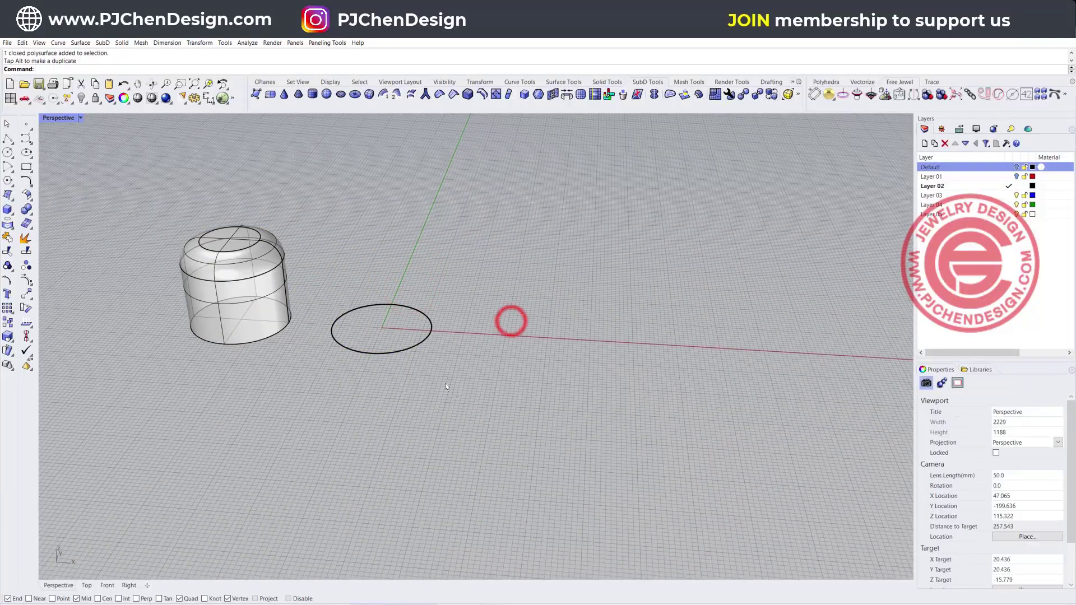
Extrude the base circle up into a second open cylinder wall.
{"action": "left_click", "coordinate": [392, 352]}
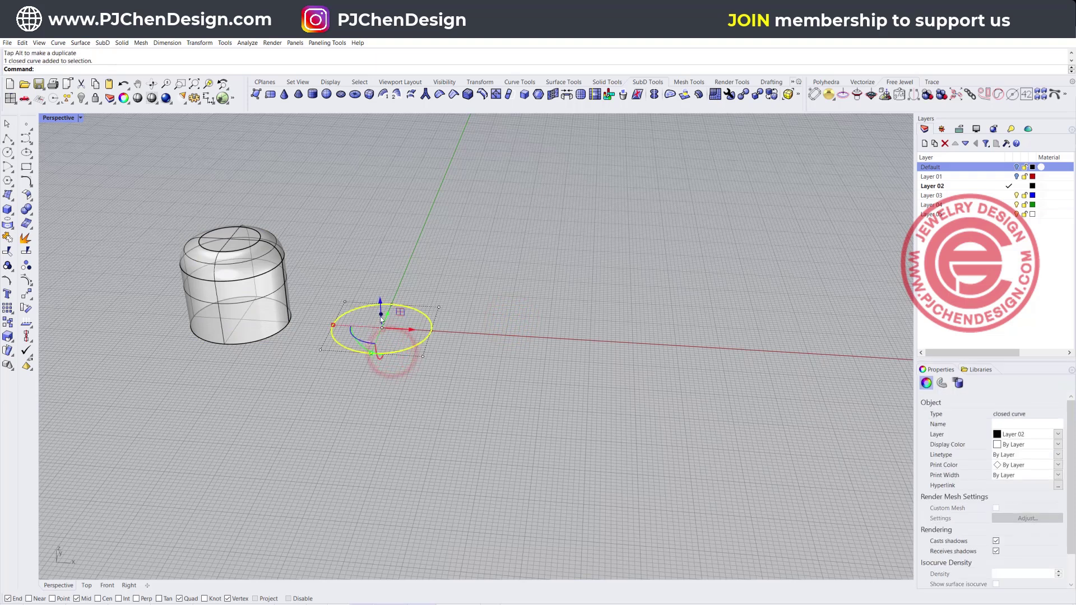
{"action": "left_click_drag", "start_coordinate": [380, 316], "coordinate": [380, 255]}
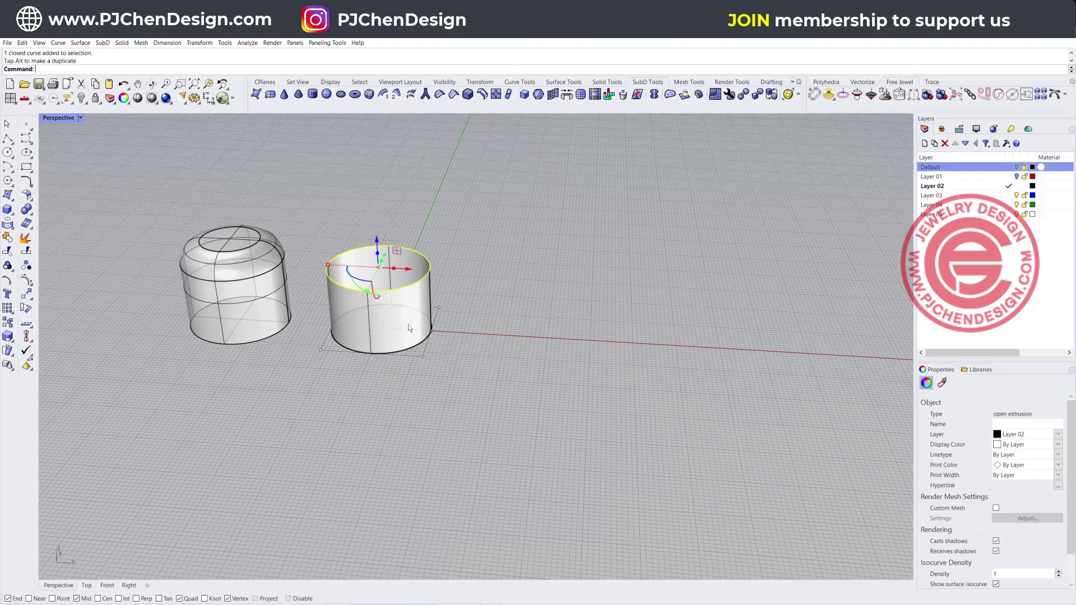
{"action": "left_click", "coordinate": [476, 293]}
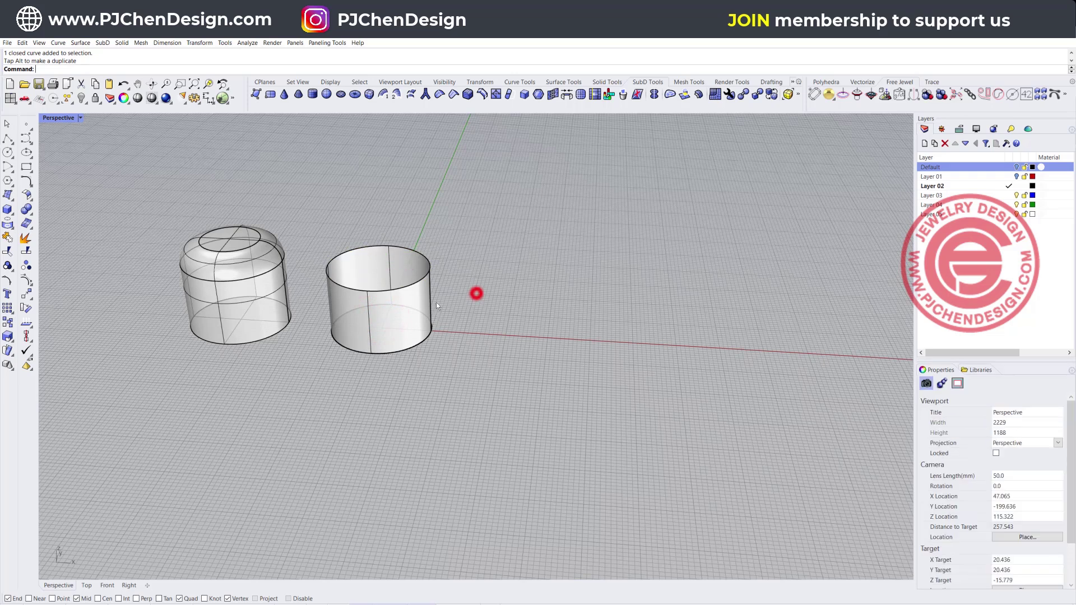
Start the Patch command from the surface-creation tools.
{"action": "left_click", "coordinate": [32, 197]}
{"action": "left_click", "coordinate": [7, 196]}
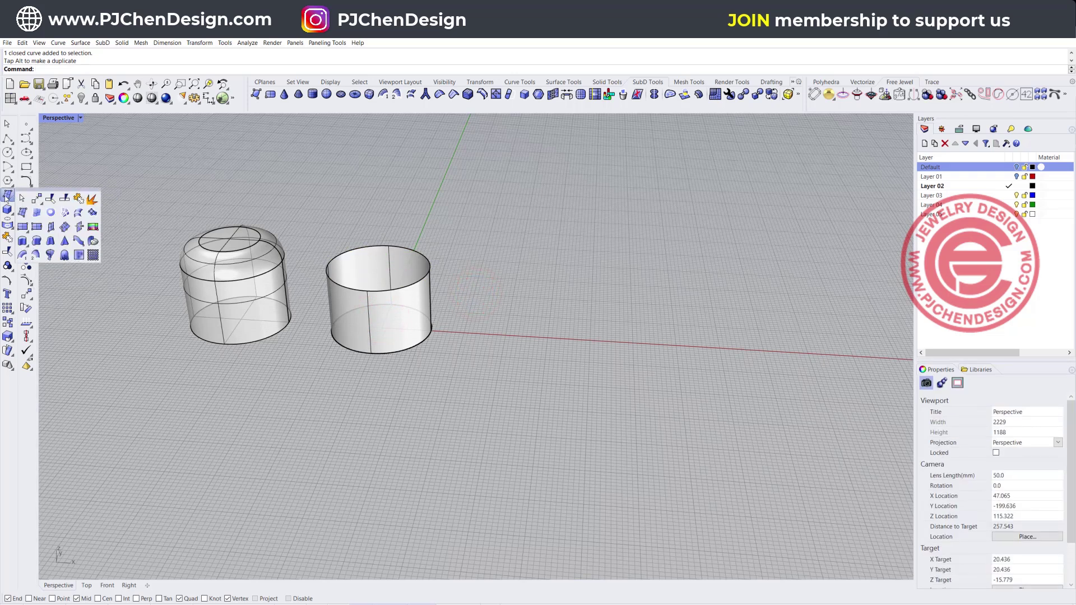
{"action": "left_click", "coordinate": [91, 212]}
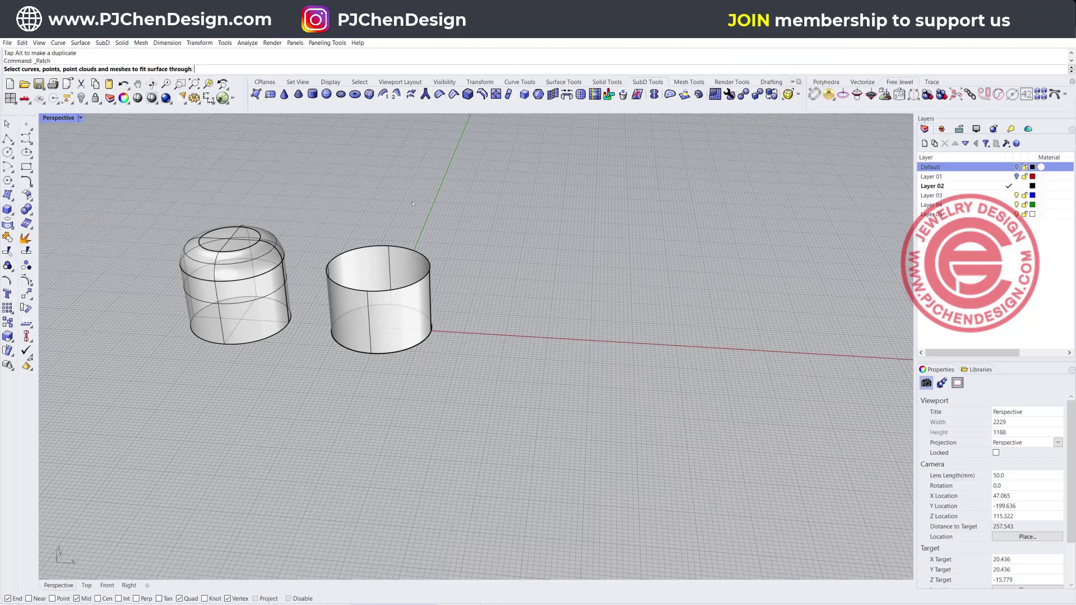
Fit a domed patch with 10 U and V spans through the second cylinder's top edge.
{"action": "left_click", "coordinate": [419, 254]}
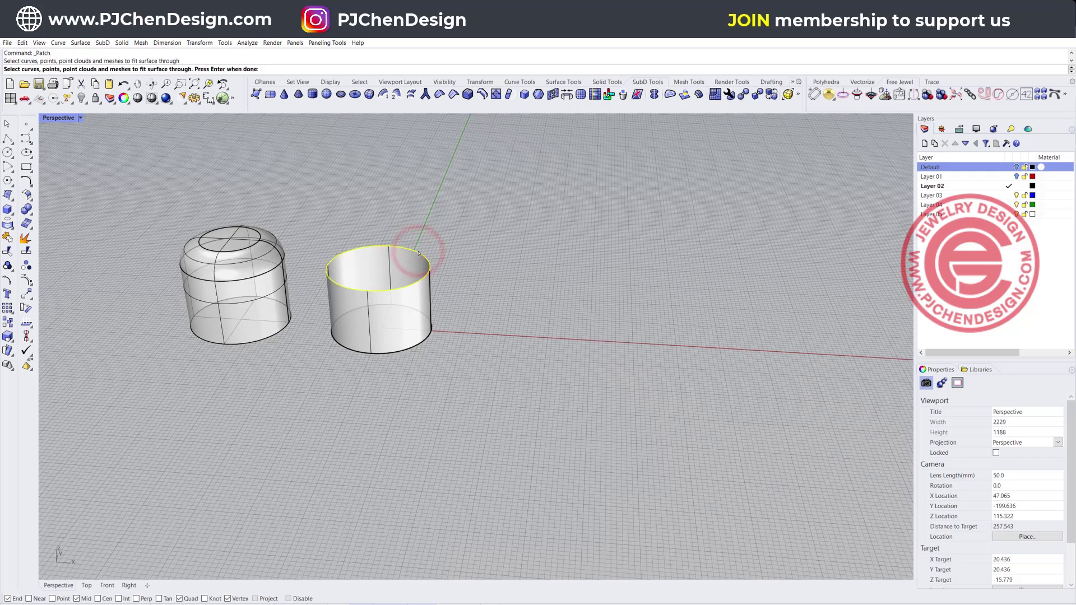
{"action": "key", "text": "Return"}
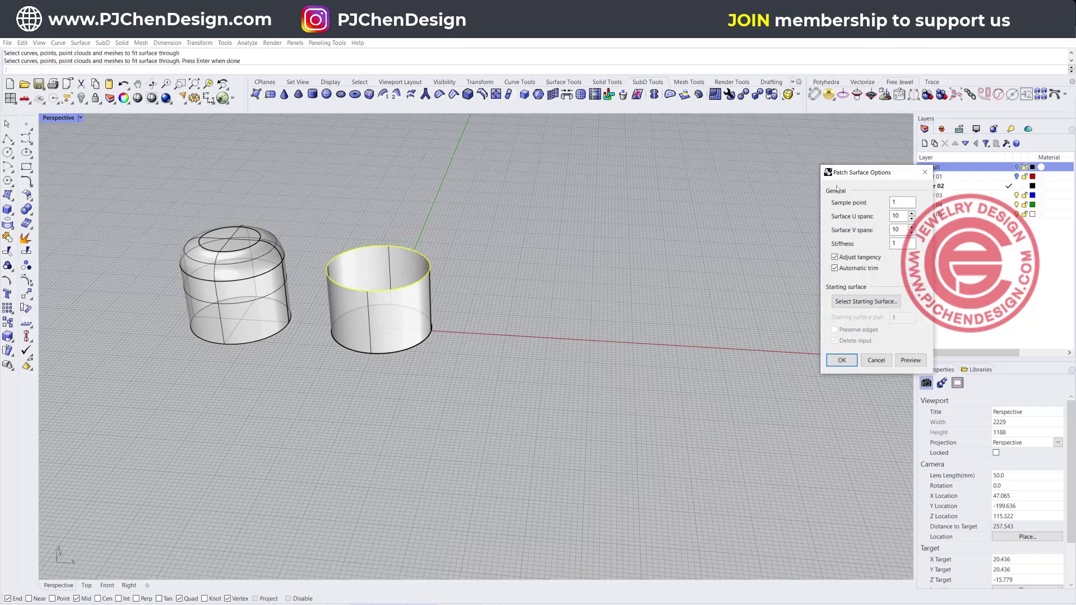
{"action": "left_click_drag", "start_coordinate": [852, 174], "coordinate": [530, 147]}
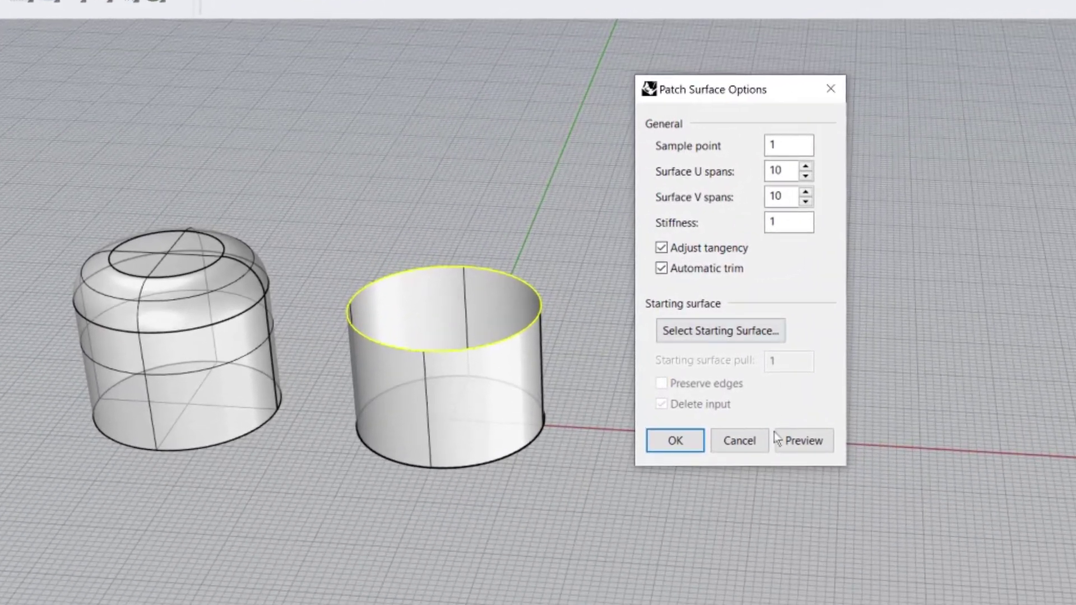
{"action": "left_click", "coordinate": [797, 443]}
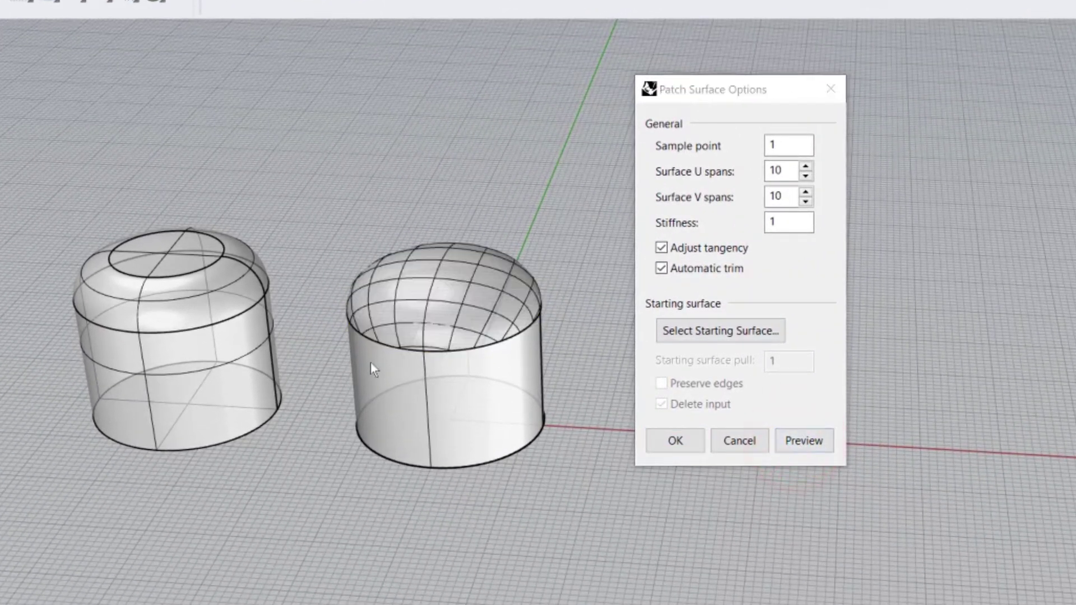
{"action": "right_click_drag", "start_coordinate": [330, 308], "coordinate": [475, 250]}
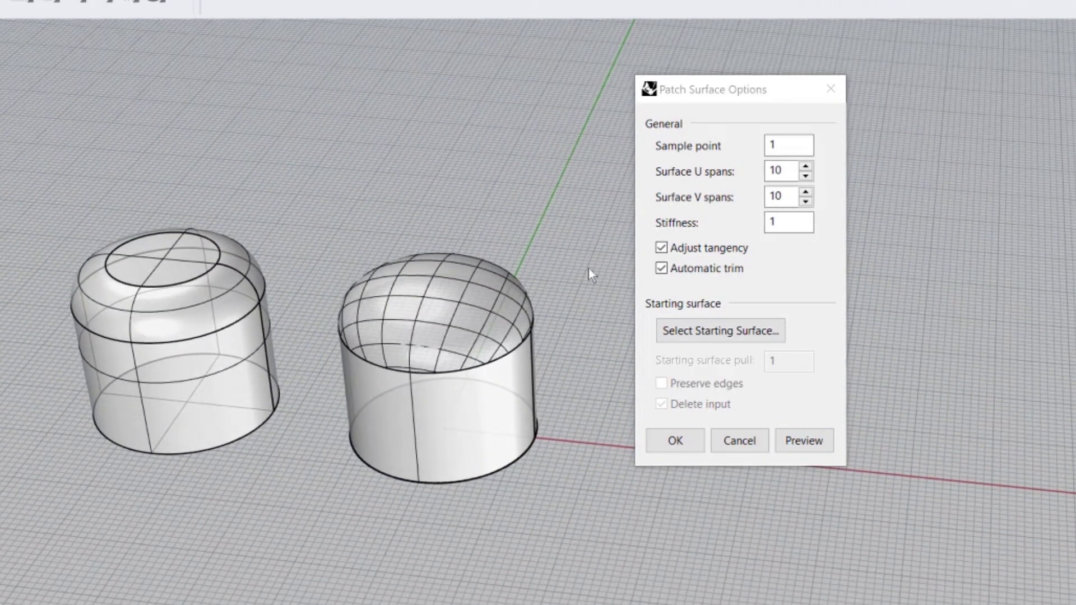
{"action": "left_click", "coordinate": [696, 446]}
{"action": "left_click", "coordinate": [477, 408]}
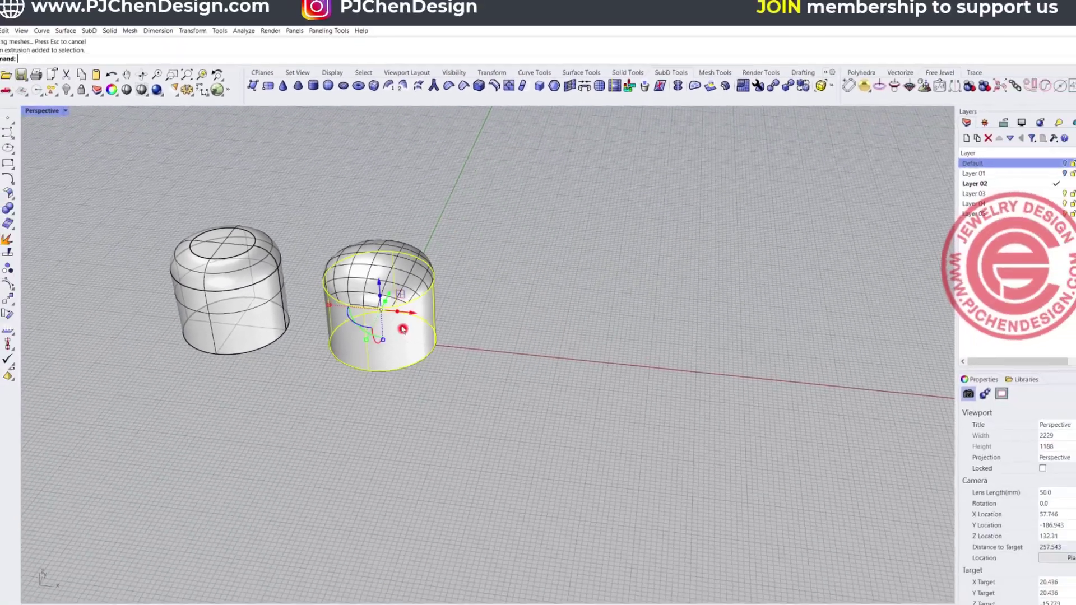
Join the dome and the second cylinder into one piece.
{"action": "left_click", "coordinate": [407, 275], "text": "shift"}
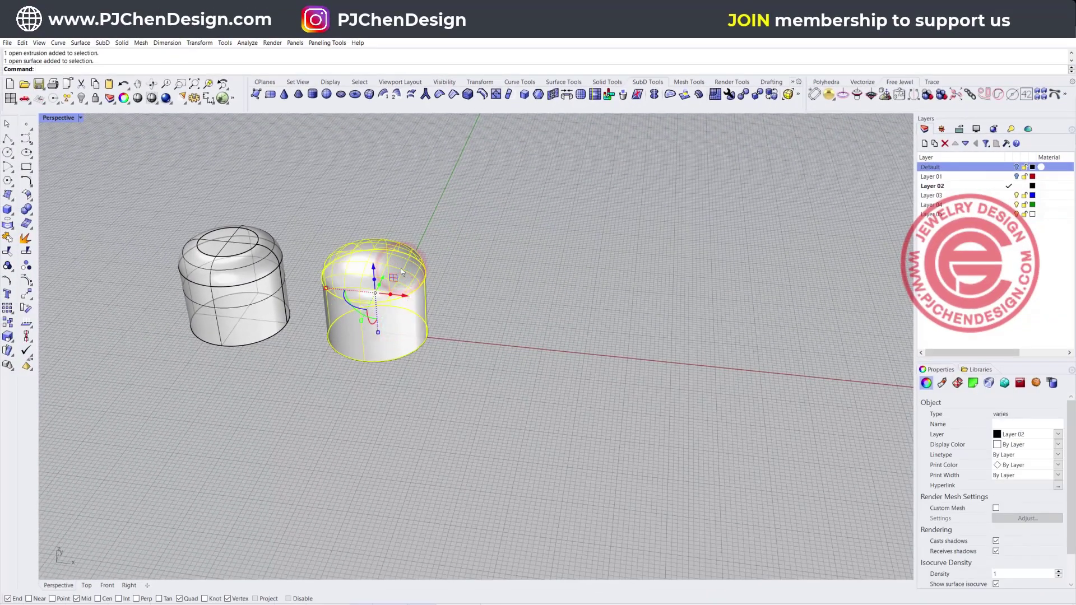
{"action": "left_click", "coordinate": [8, 238]}
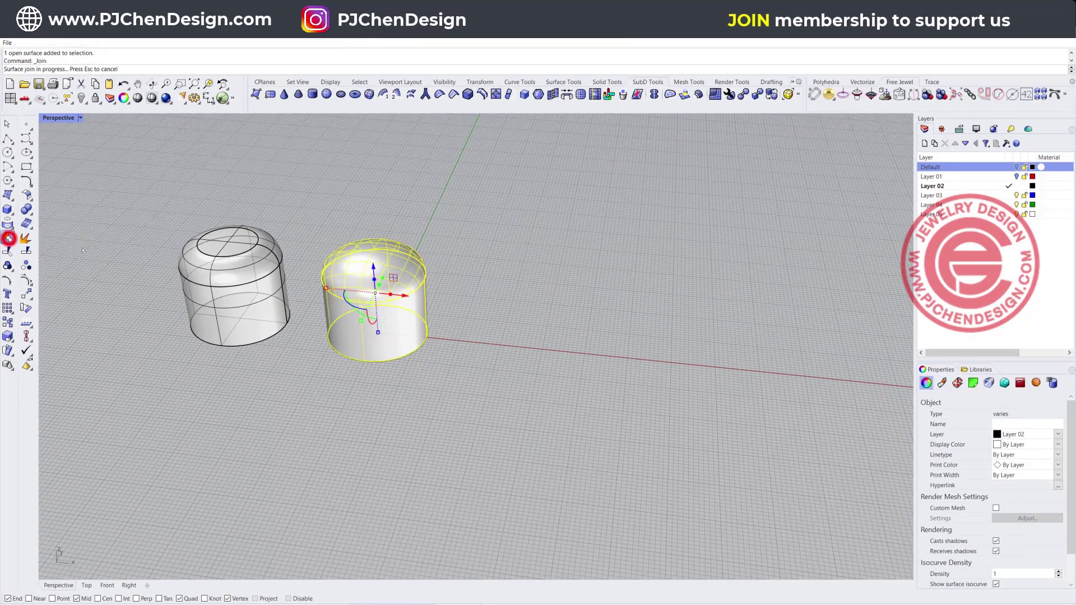
{"action": "left_click", "coordinate": [504, 276]}
Move both capped prongs to the left along X.
{"action": "left_click", "coordinate": [407, 253]}
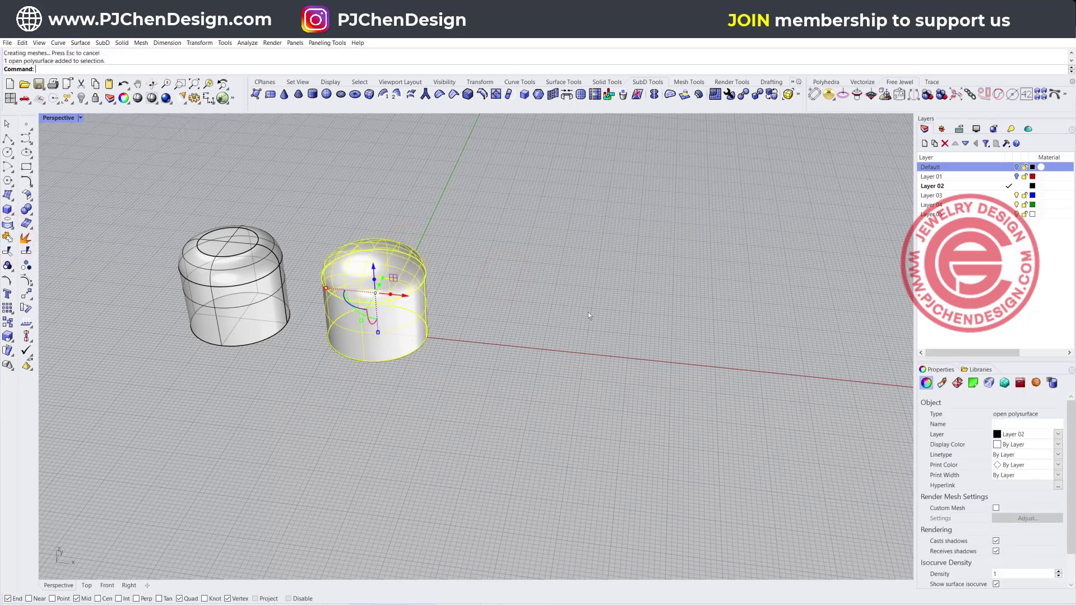
{"action": "left_click", "coordinate": [254, 245], "text": "shift"}
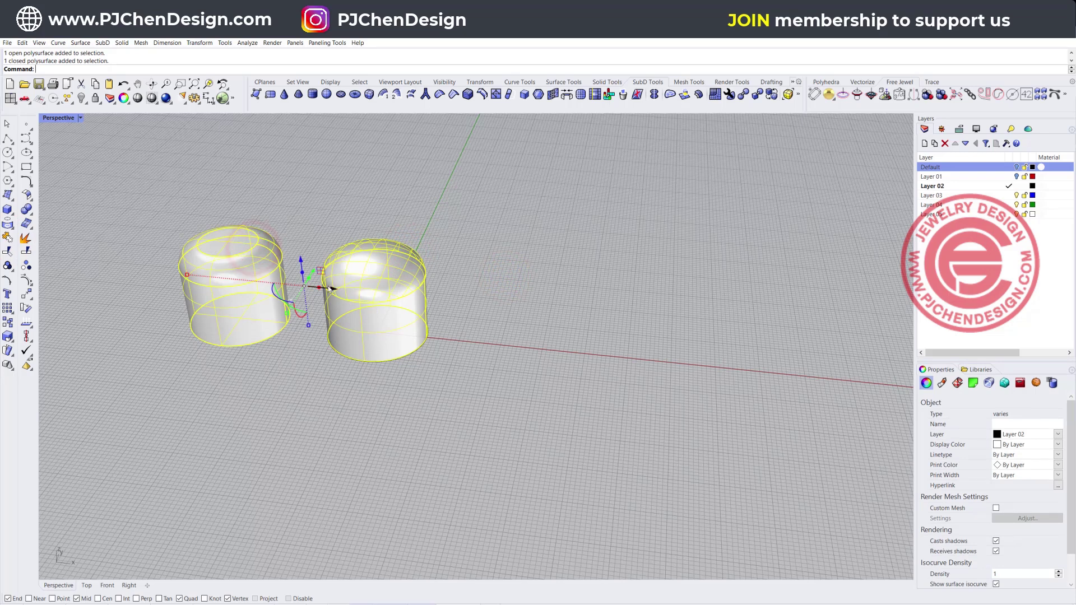
{"action": "left_click_drag", "start_coordinate": [331, 288], "coordinate": [178, 273]}
{"action": "scroll", "coordinate": [478, 347], "scroll_direction": "down", "scroll_amount": 2}
{"action": "right_click_drag", "start_coordinate": [478, 346], "coordinate": [461, 307]}
{"action": "scroll", "coordinate": [455, 309], "scroll_direction": "up", "scroll_amount": 2}
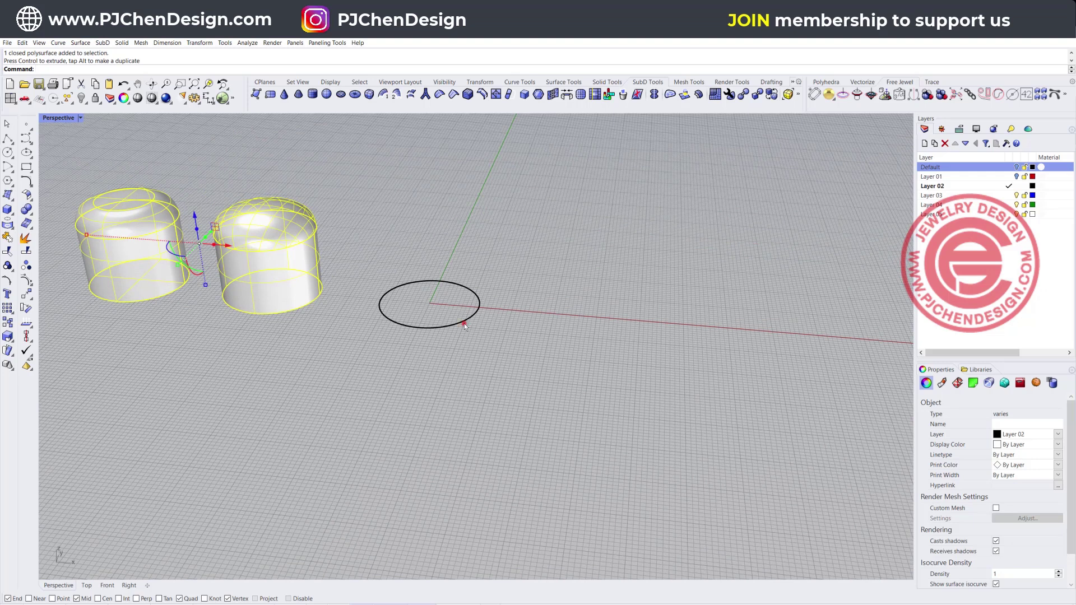
Extrude the base circle into a third open cylinder.
{"action": "left_click", "coordinate": [463, 321]}
{"action": "left_click_drag", "start_coordinate": [430, 289], "coordinate": [428, 345]}
{"action": "left_click", "coordinate": [546, 330]}
{"action": "scroll", "coordinate": [546, 329], "scroll_direction": "up", "scroll_amount": 3}
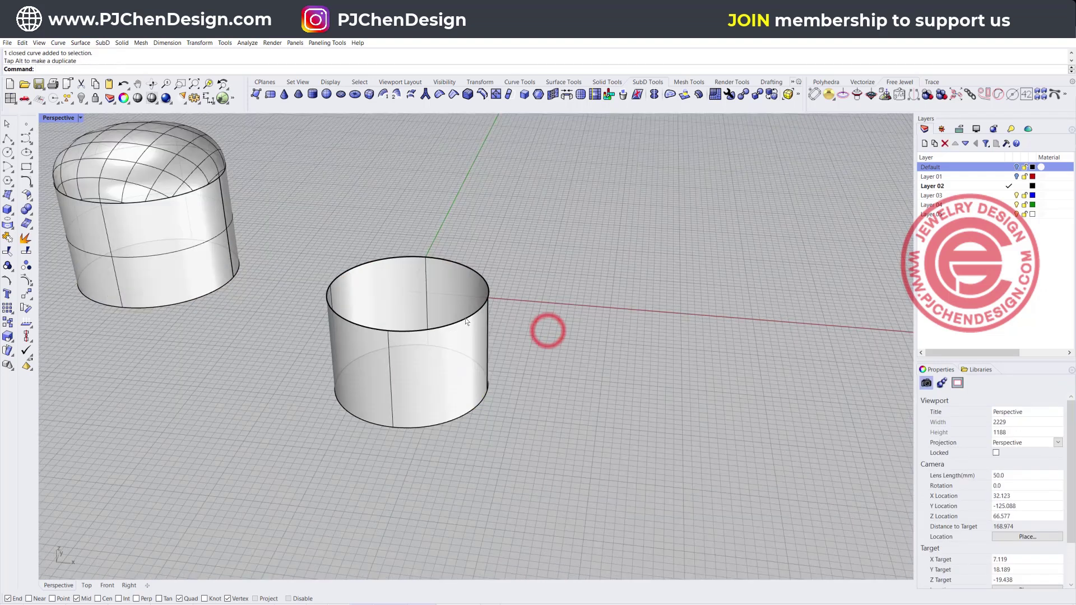
{"action": "left_click", "coordinate": [469, 313]}
{"action": "left_click", "coordinate": [464, 337]}
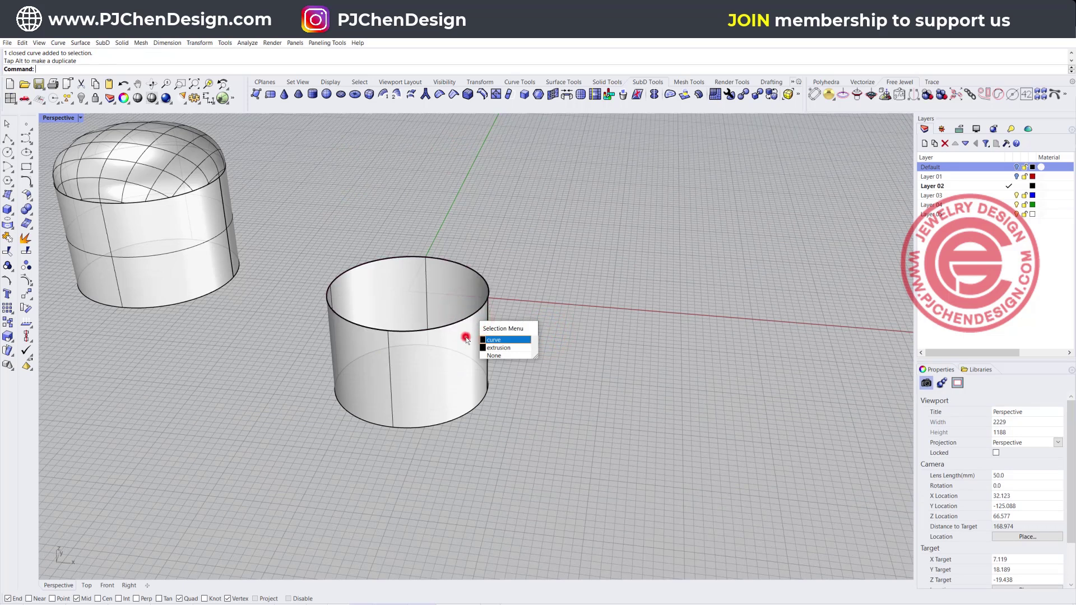
{"action": "left_click", "coordinate": [545, 331]}
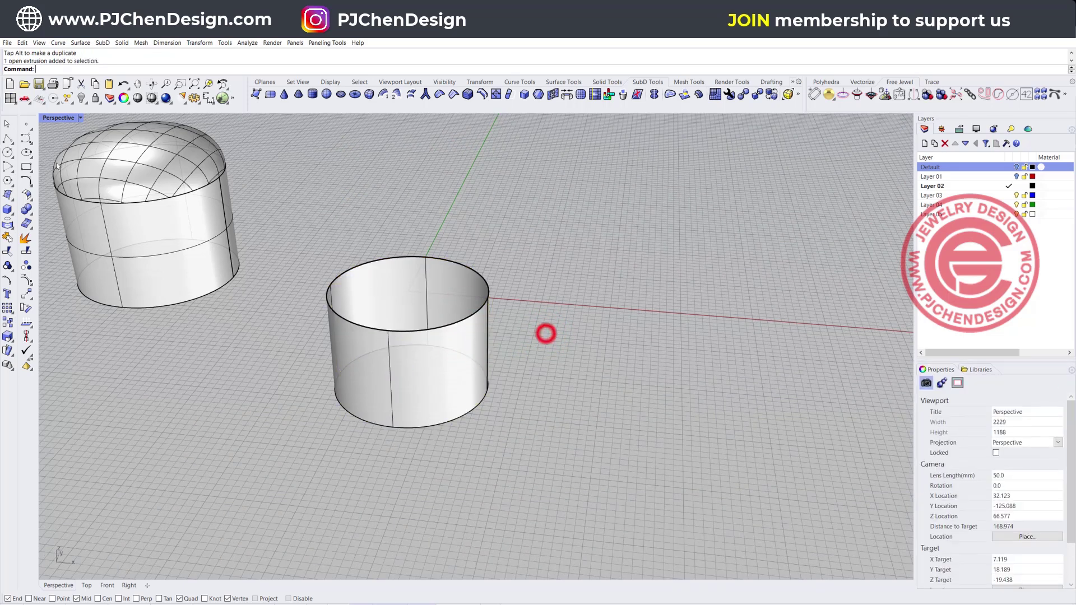
{"action": "left_click", "coordinate": [12, 198]}
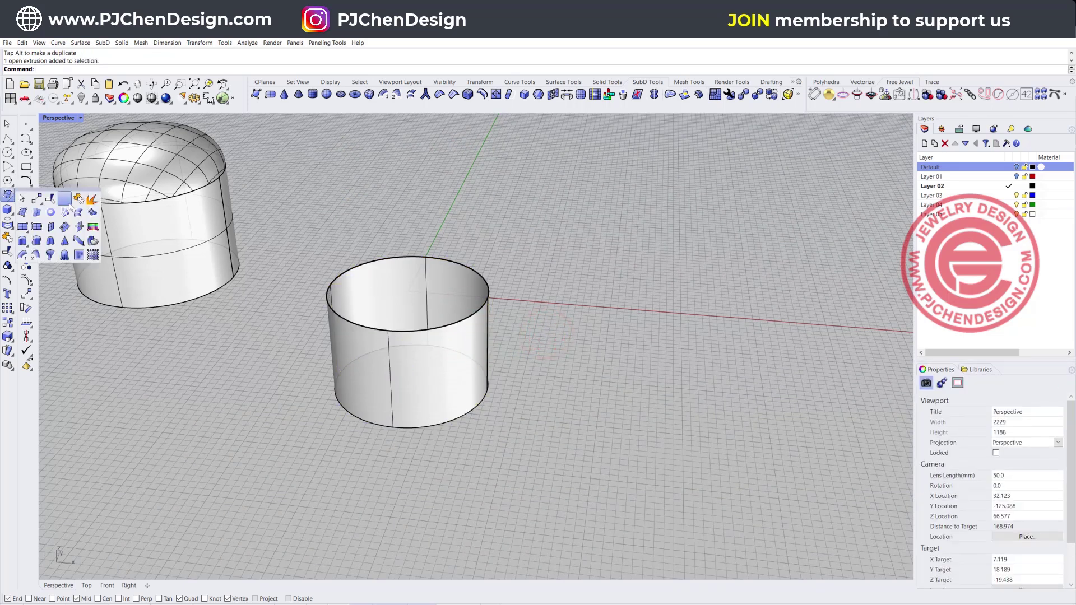
{"action": "left_click", "coordinate": [93, 213]}
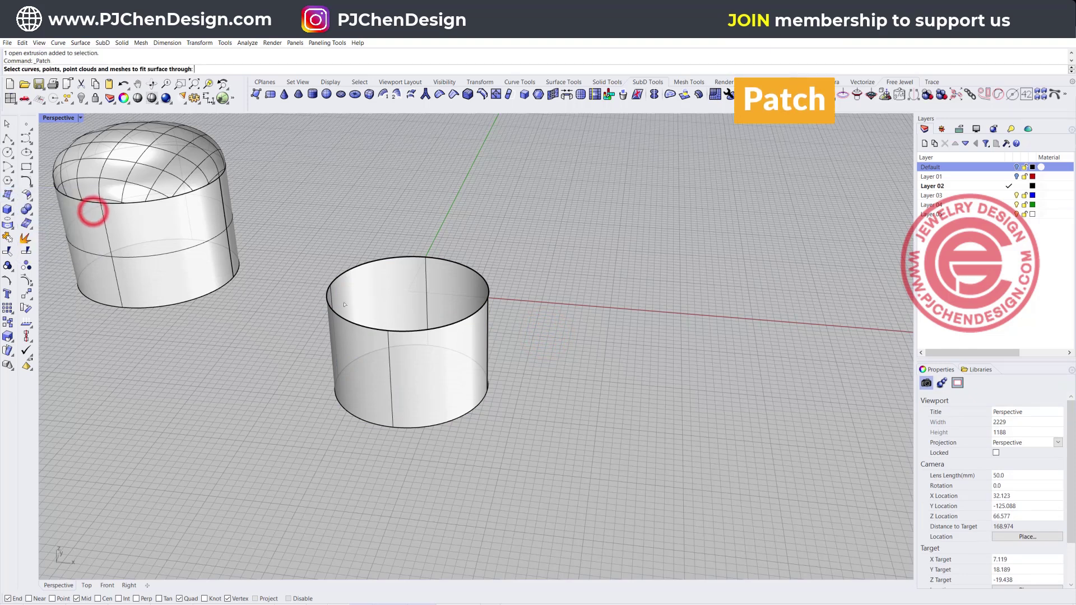
{"action": "left_click", "coordinate": [358, 325]}
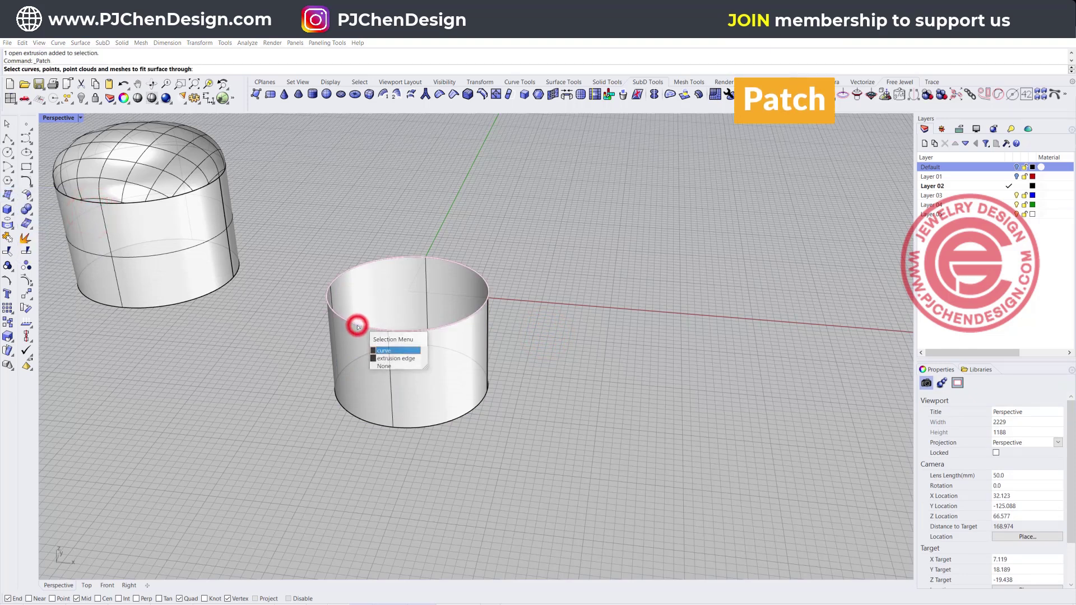
{"action": "left_click", "coordinate": [386, 349]}
{"action": "key", "text": "Return"}
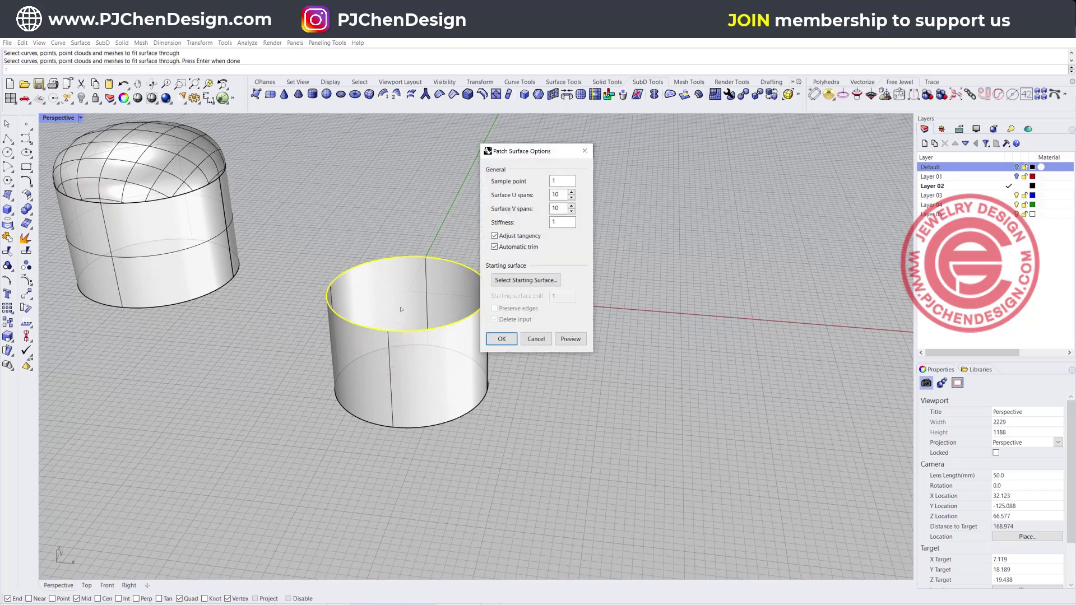
{"action": "left_click", "coordinate": [576, 336]}
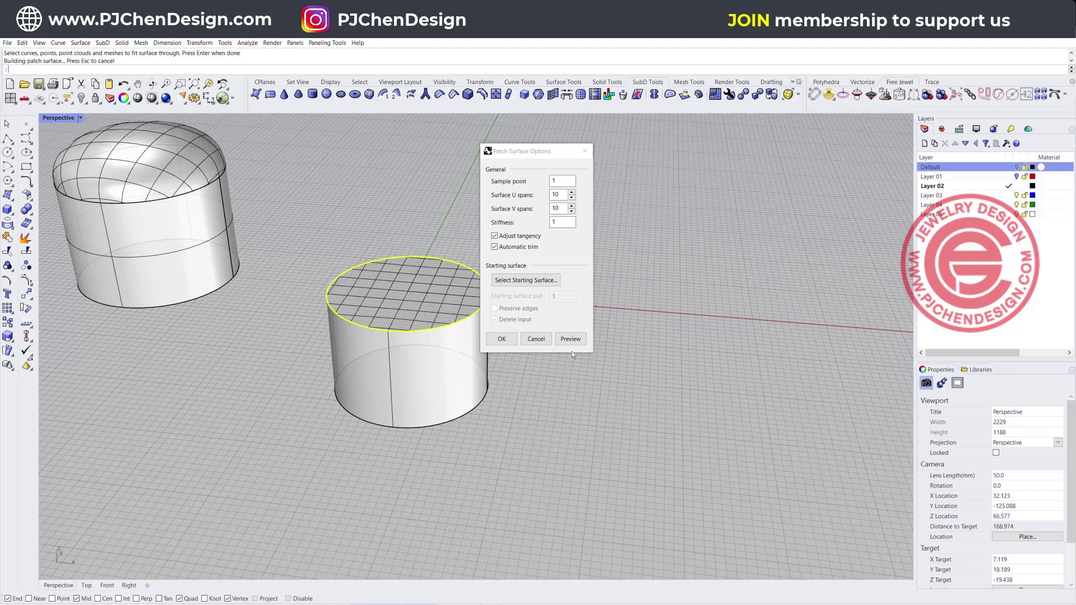
{"action": "left_click", "coordinate": [536, 339]}
{"action": "key", "text": "Return"}
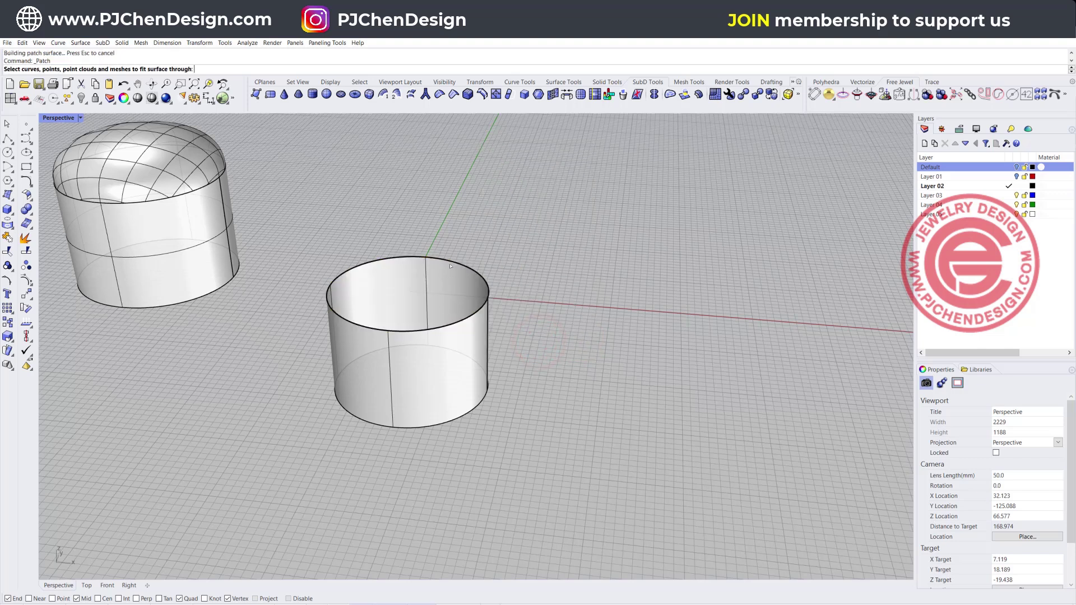
{"action": "left_click", "coordinate": [451, 262]}
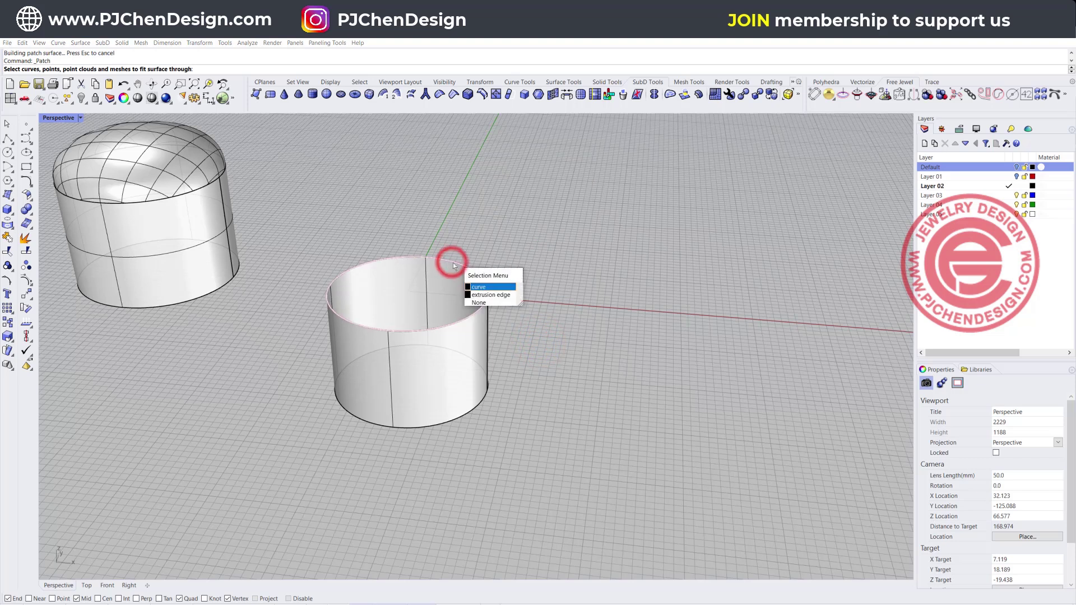
{"action": "left_click", "coordinate": [505, 295]}
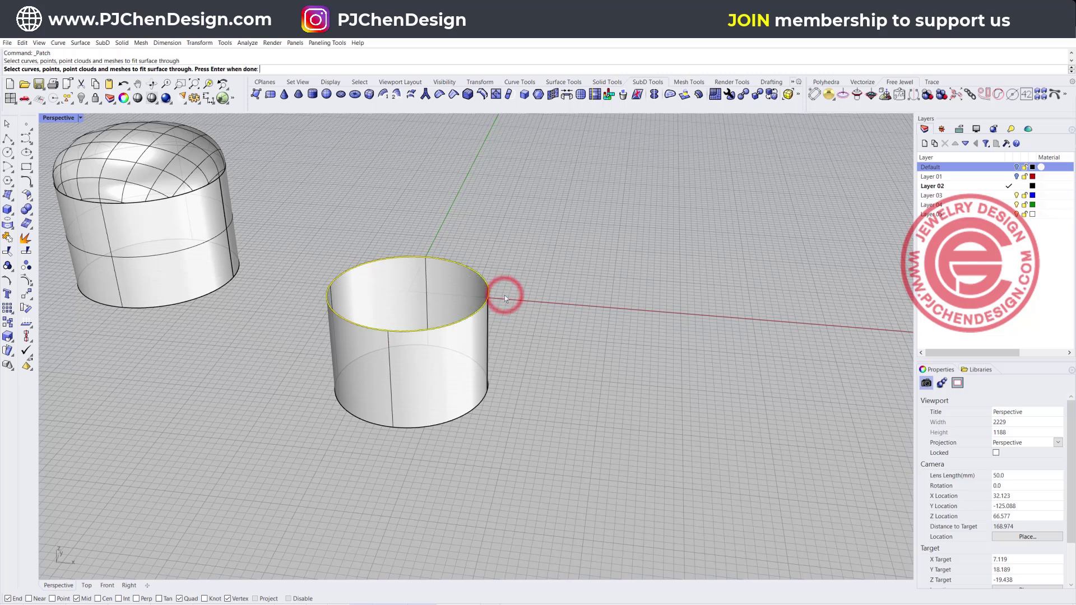
{"action": "key", "text": "Return"}
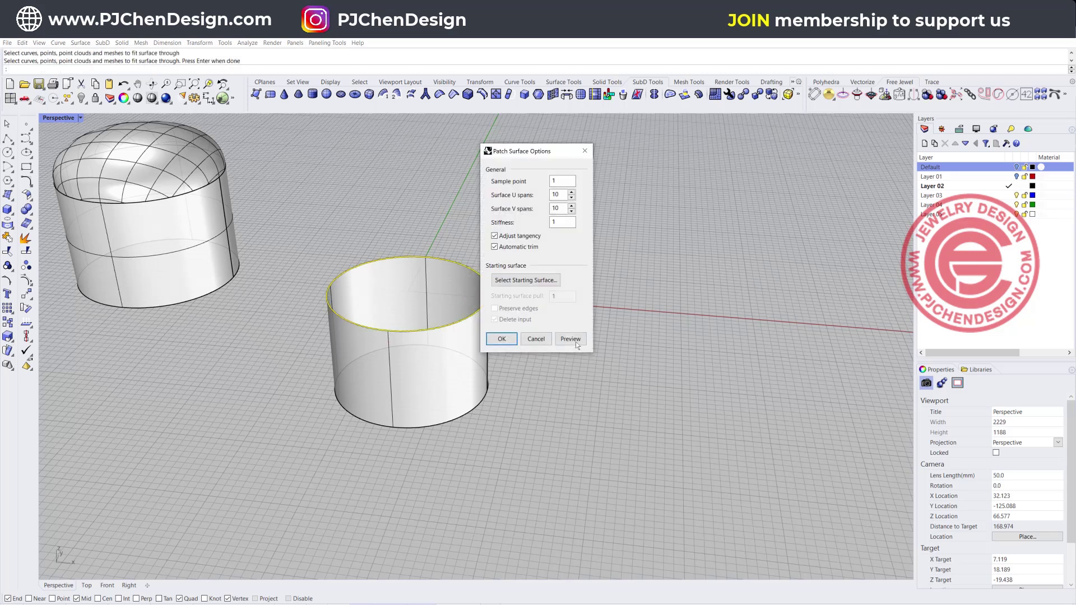
{"action": "left_click", "coordinate": [575, 343]}
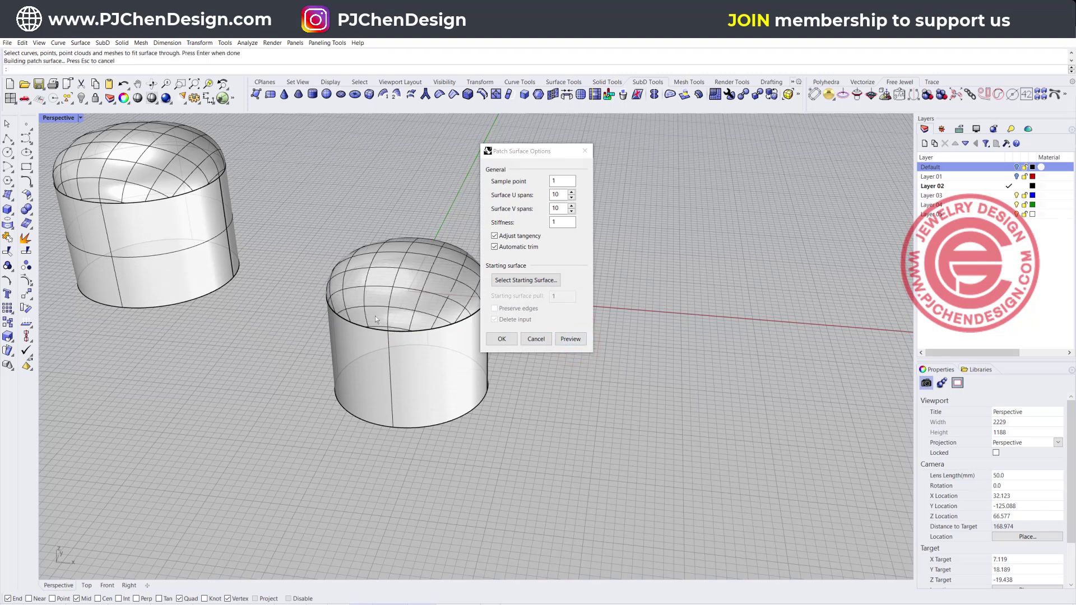
{"action": "left_click", "coordinate": [535, 339]}
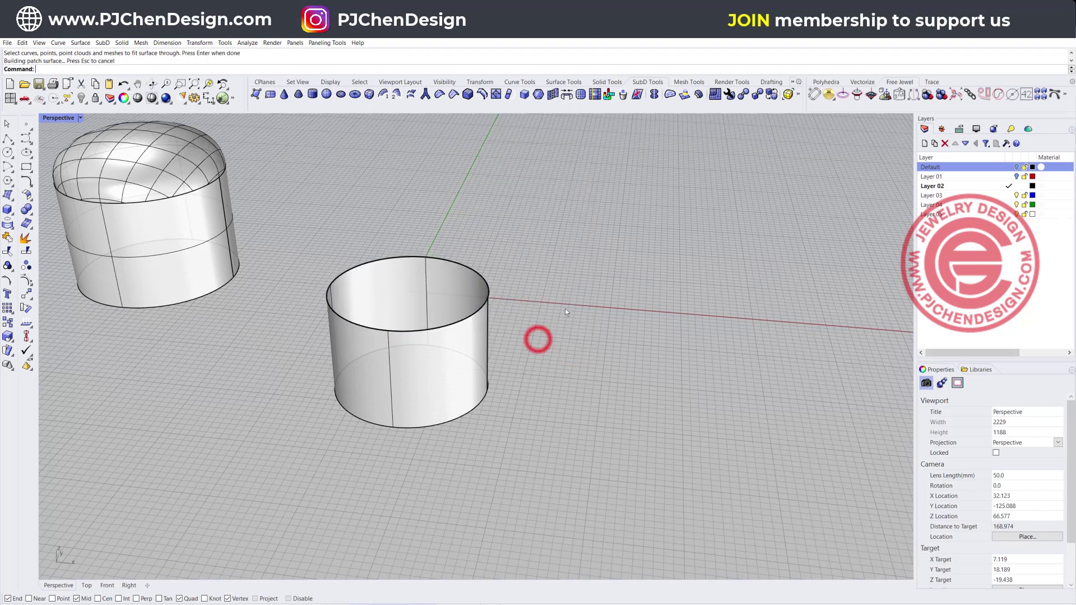
Delete the downward cylinder and extrude the circle upward into a new open tube.
{"action": "left_click", "coordinate": [459, 355]}
{"action": "key", "text": "Delete"}
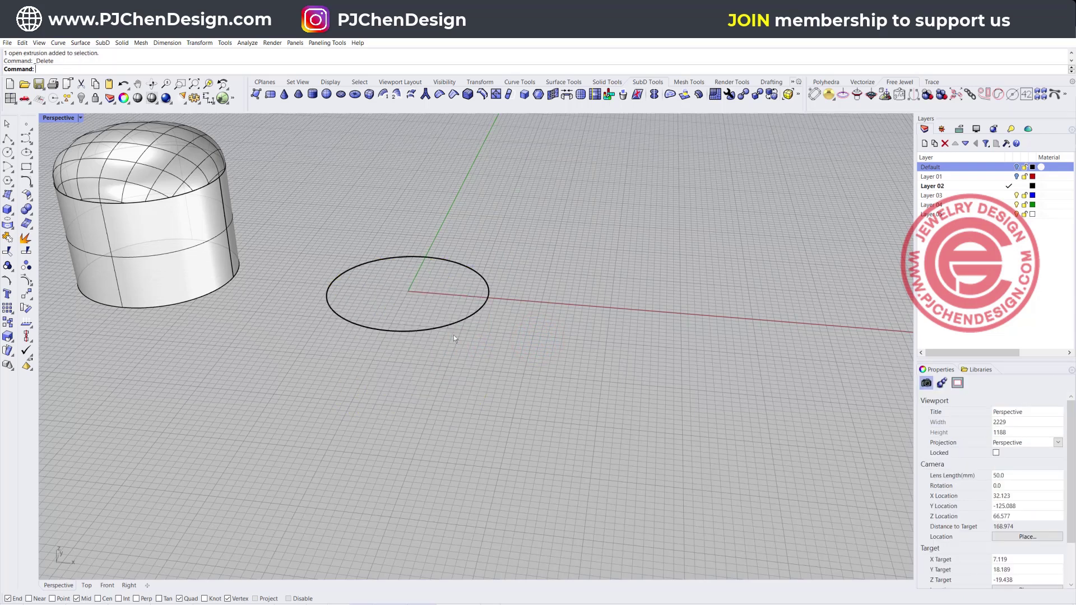
{"action": "right_click_drag", "start_coordinate": [448, 327], "coordinate": [411, 330]}
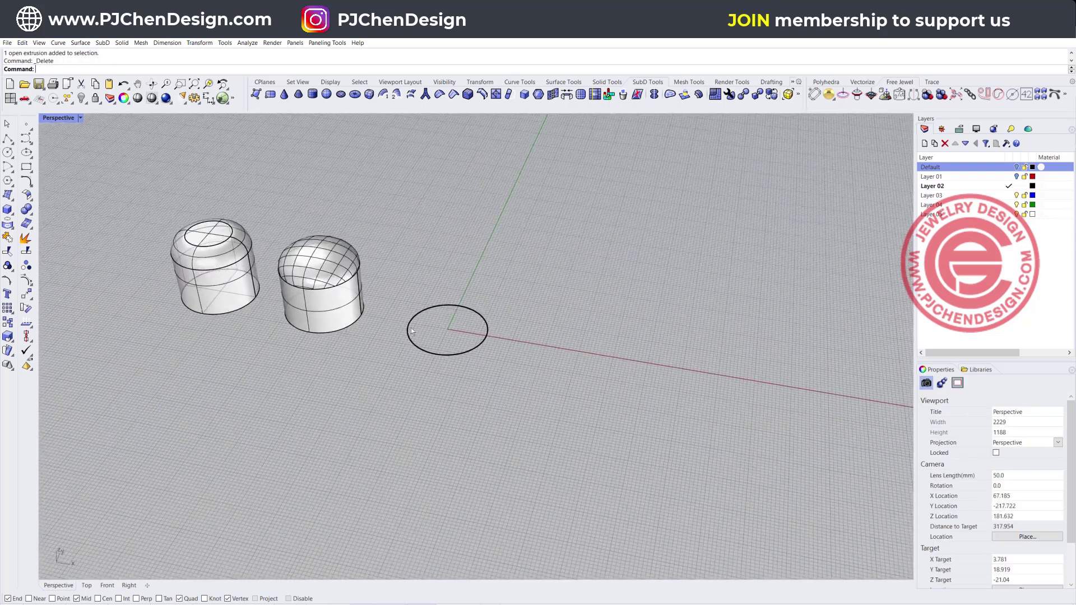
{"action": "right_click_drag", "start_coordinate": [392, 280], "coordinate": [436, 289]}
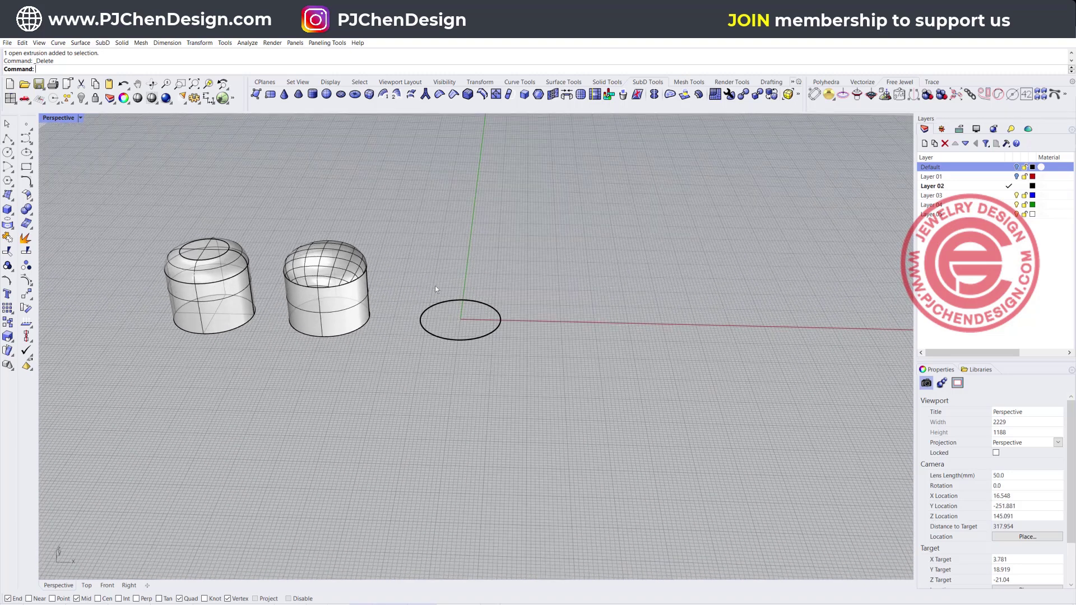
{"action": "left_click_drag", "start_coordinate": [550, 366], "coordinate": [551, 365]}
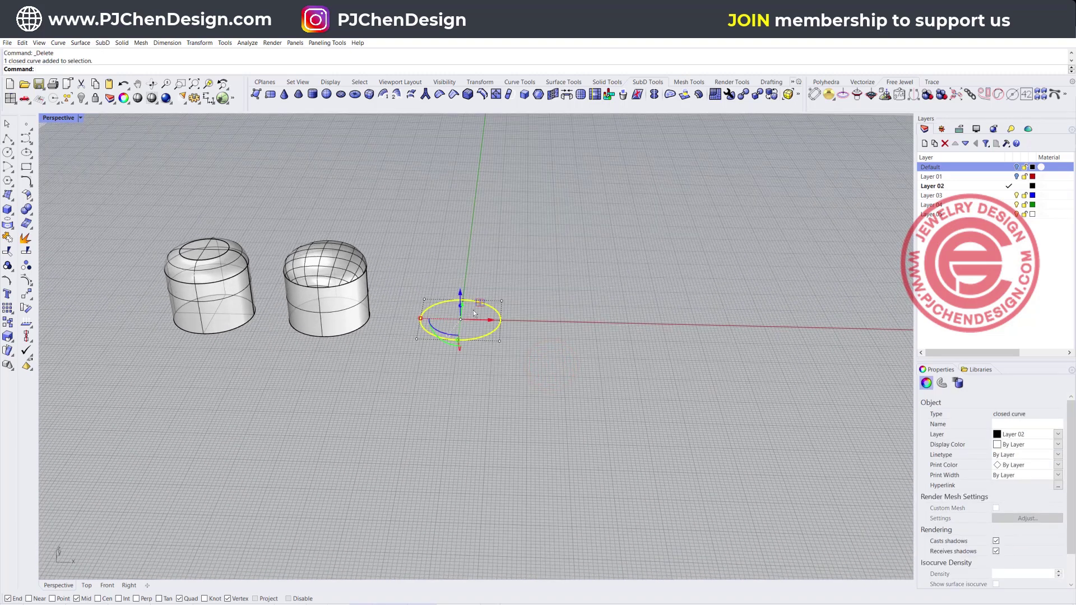
{"action": "scroll", "coordinate": [473, 312], "scroll_direction": "up", "scroll_amount": 3}
{"action": "left_click_drag", "start_coordinate": [455, 323], "coordinate": [455, 235]}
{"action": "left_click", "coordinate": [640, 283]}
{"action": "scroll", "coordinate": [547, 275], "scroll_direction": "down", "scroll_amount": 4}
{"action": "right_click_drag", "start_coordinate": [541, 275], "coordinate": [525, 274]}
{"action": "right_click_drag", "start_coordinate": [639, 284], "coordinate": [640, 283]}
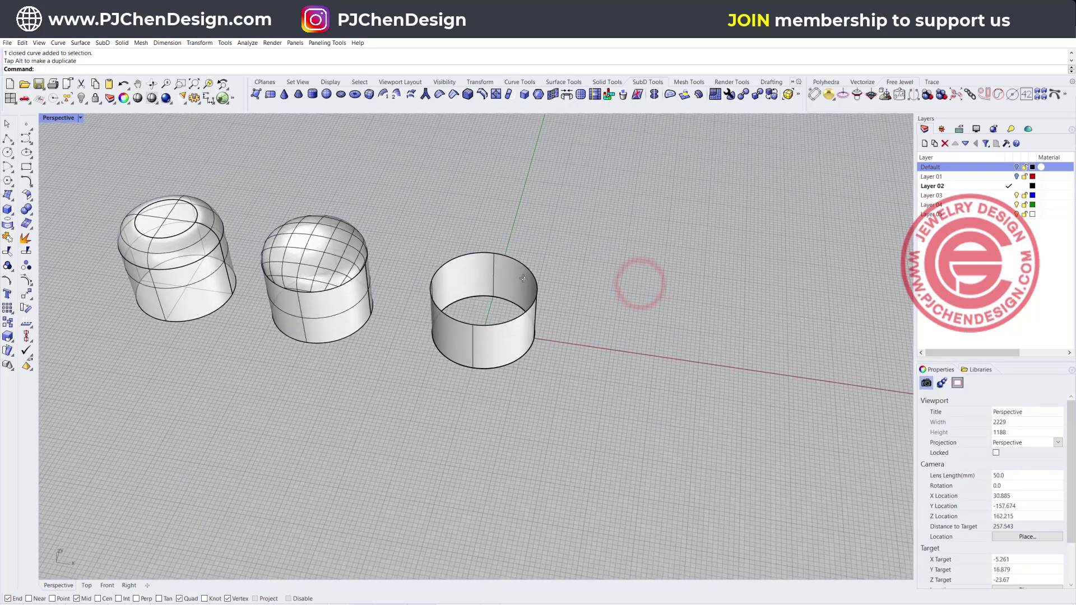
Draw a sphere by diameter across the tube's top edge.
{"action": "left_click", "coordinate": [9, 211]}
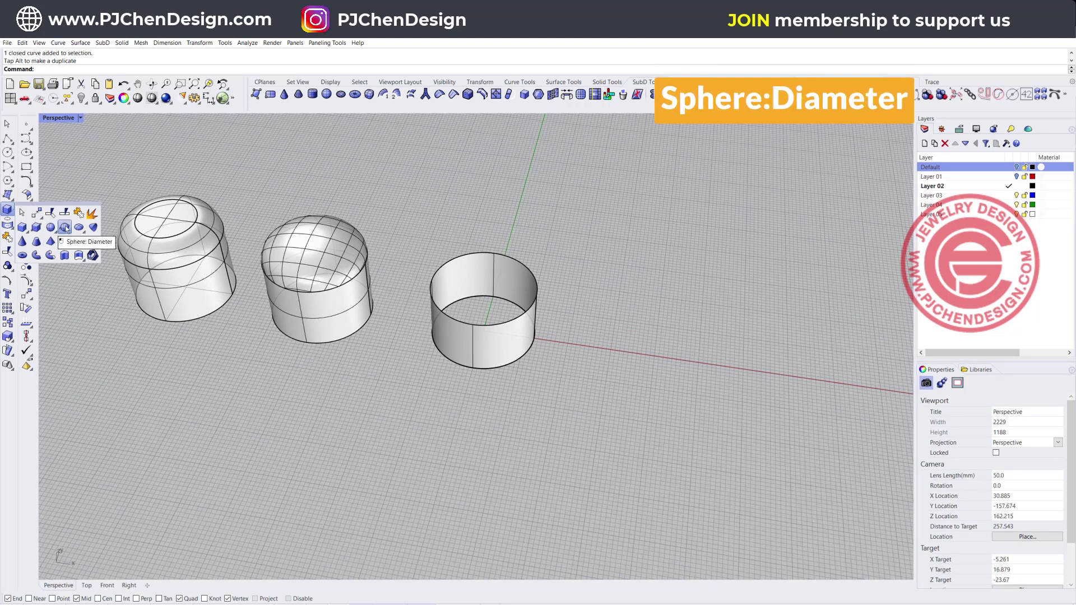
{"action": "left_click", "coordinate": [65, 228]}
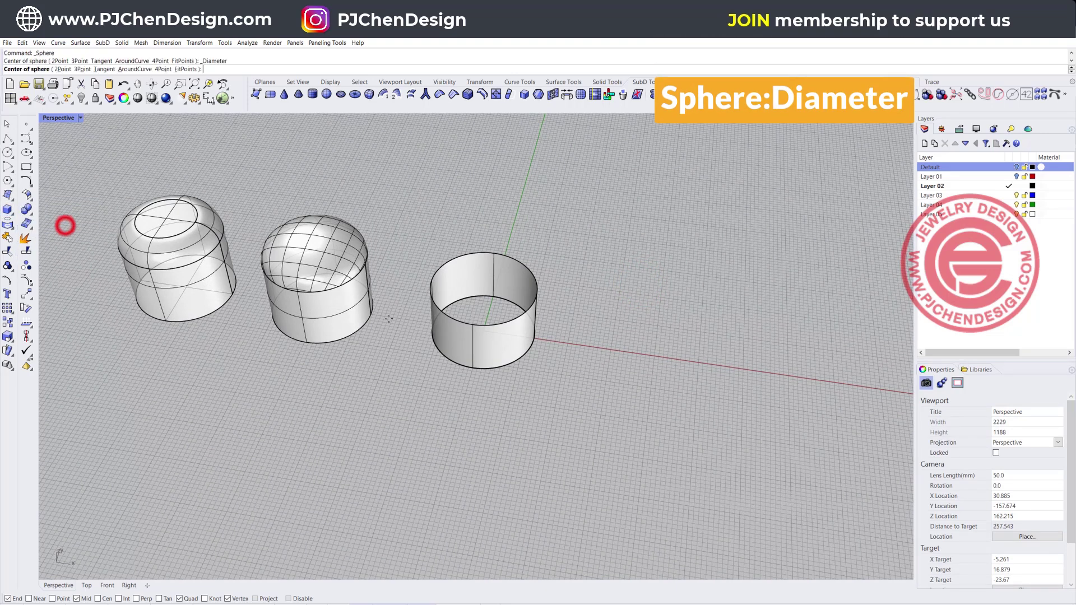
{"action": "left_click", "coordinate": [434, 285]}
{"action": "left_click", "coordinate": [535, 293]}
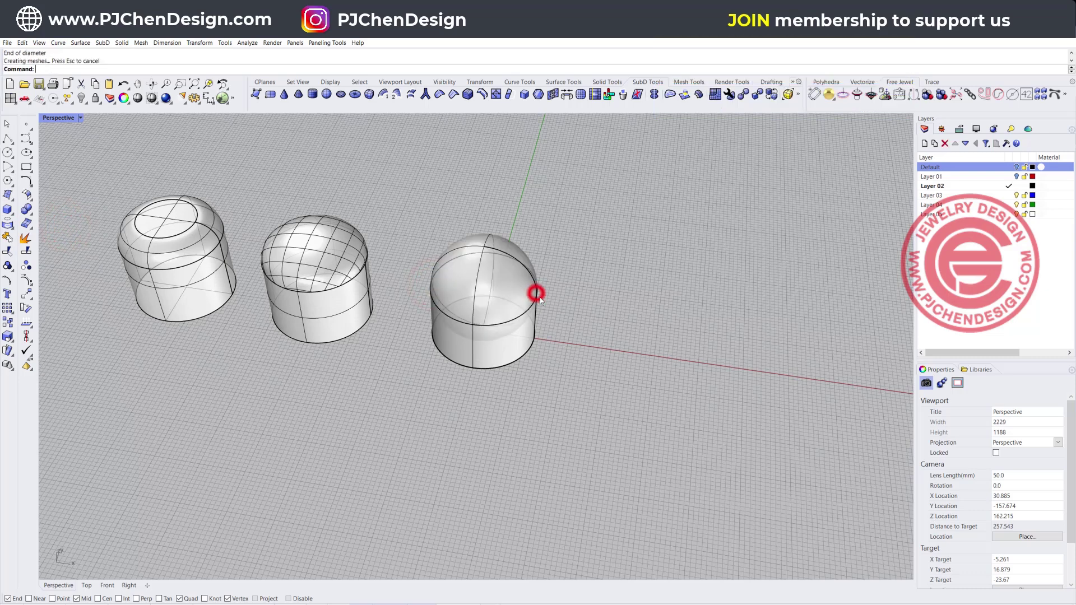
{"action": "right_click_drag", "start_coordinate": [574, 317], "coordinate": [529, 193]}
Trim off the sphere's lower half with the tube and join the dome to it.
{"action": "left_click", "coordinate": [525, 181]}
{"action": "left_click", "coordinate": [536, 272]}
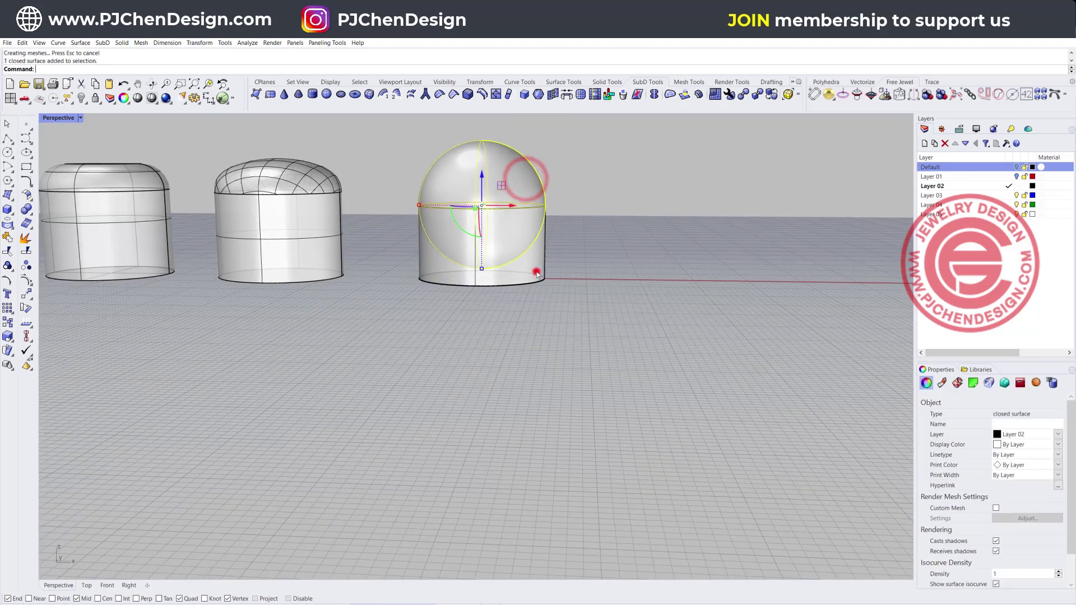
{"action": "left_click", "coordinate": [539, 261]}
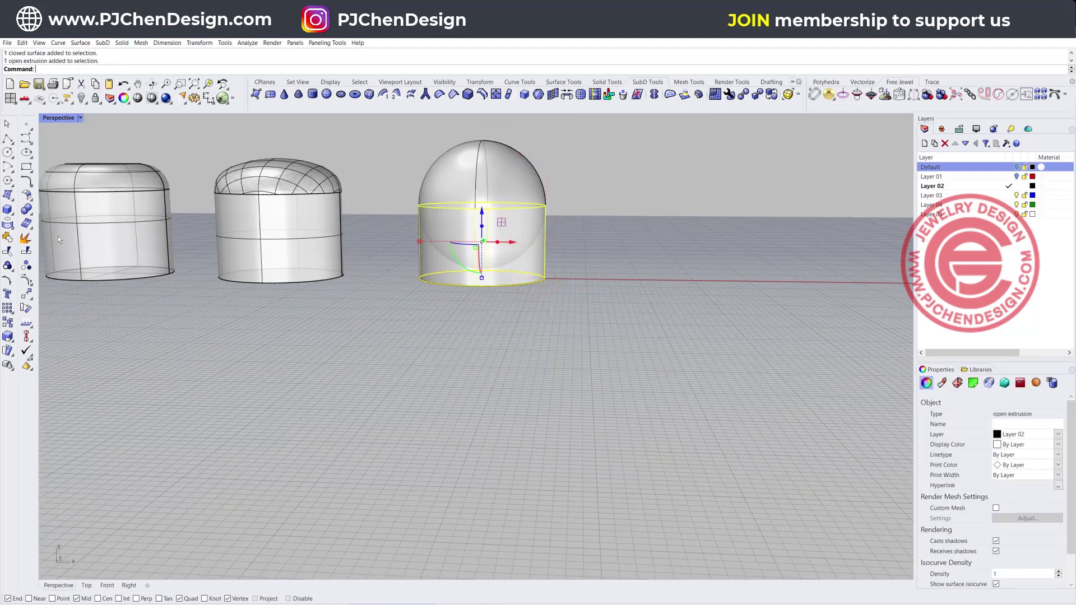
{"action": "left_click", "coordinate": [6, 252]}
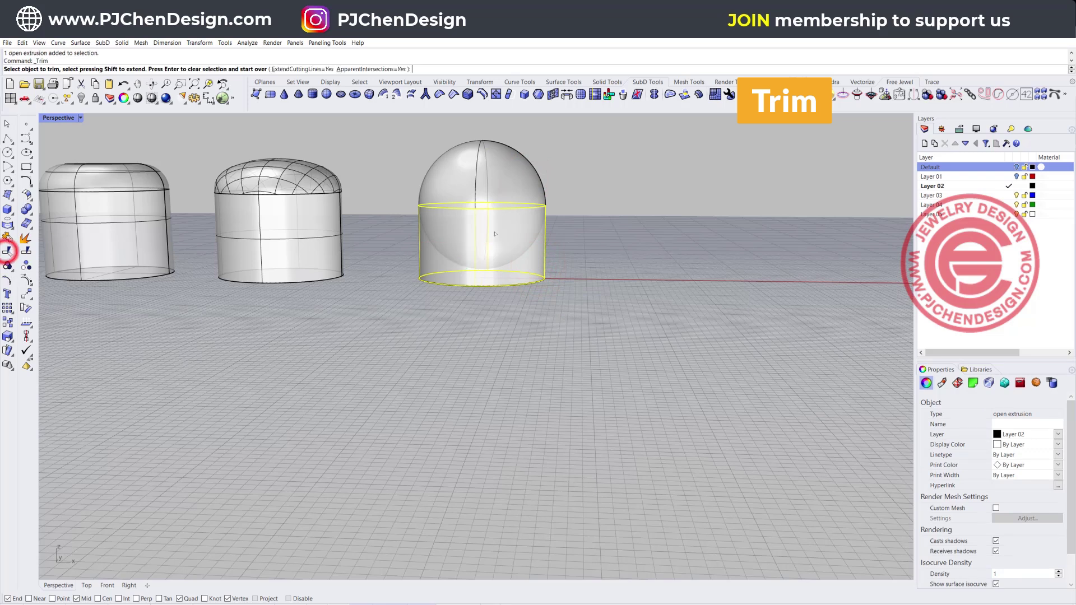
{"action": "left_click", "coordinate": [534, 241]}
{"action": "right_click", "coordinate": [619, 245]}
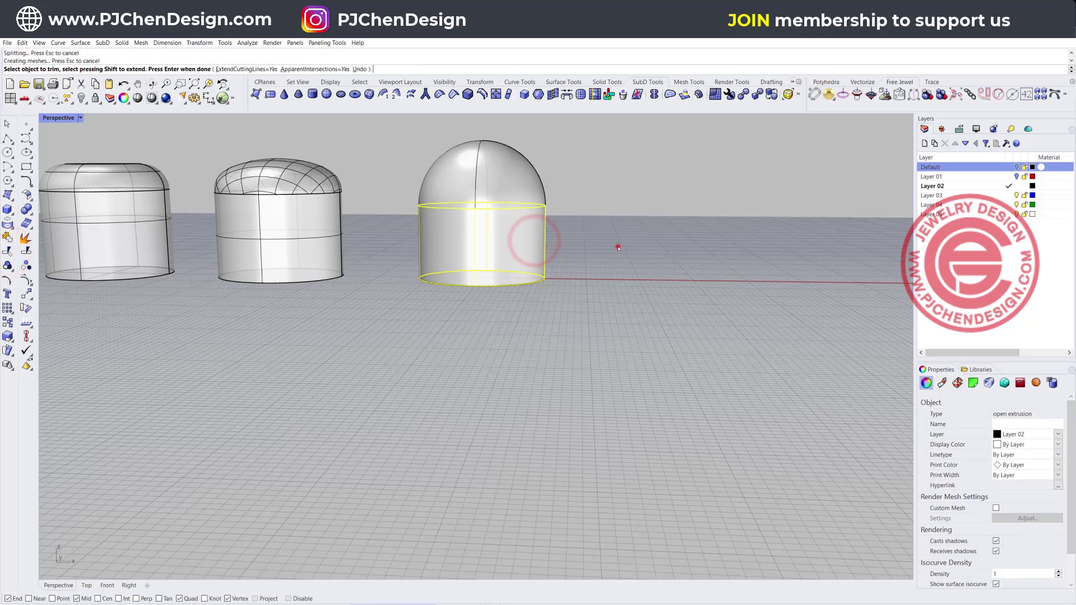
{"action": "left_click_drag", "start_coordinate": [598, 230], "coordinate": [524, 201]}
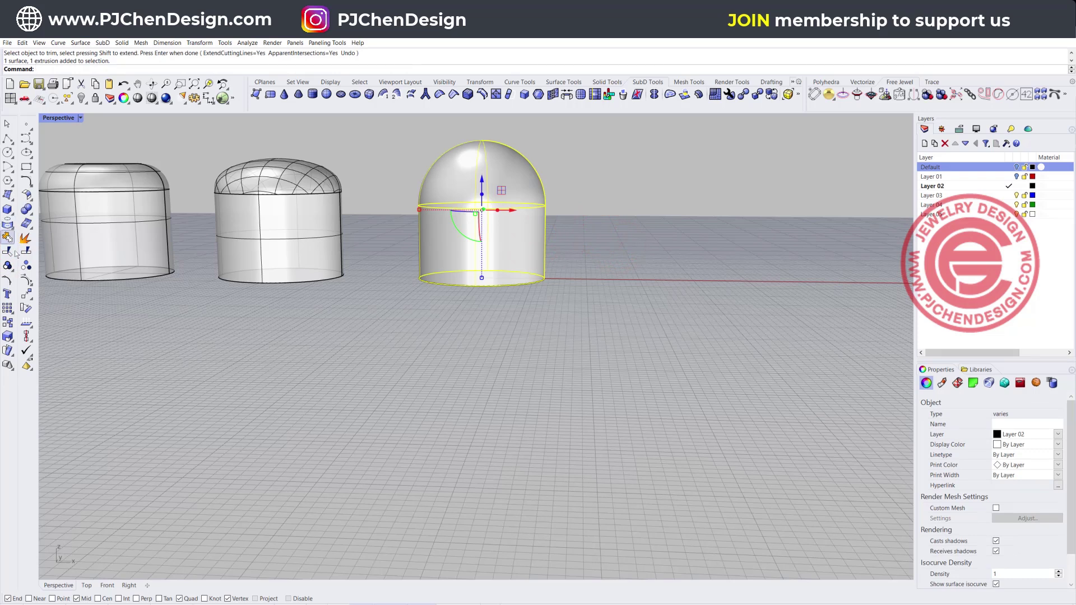
{"action": "left_click", "coordinate": [5, 235]}
{"action": "left_click", "coordinate": [632, 293]}
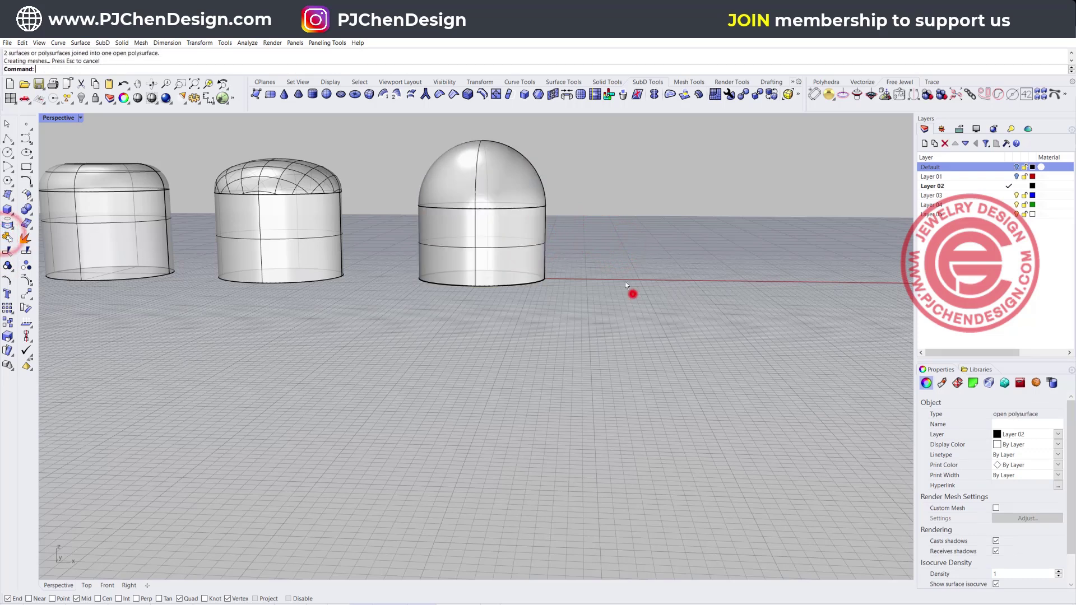
Move all three prongs together to the left.
{"action": "left_click", "coordinate": [507, 174]}
{"action": "left_click", "coordinate": [290, 209], "text": "shift"}
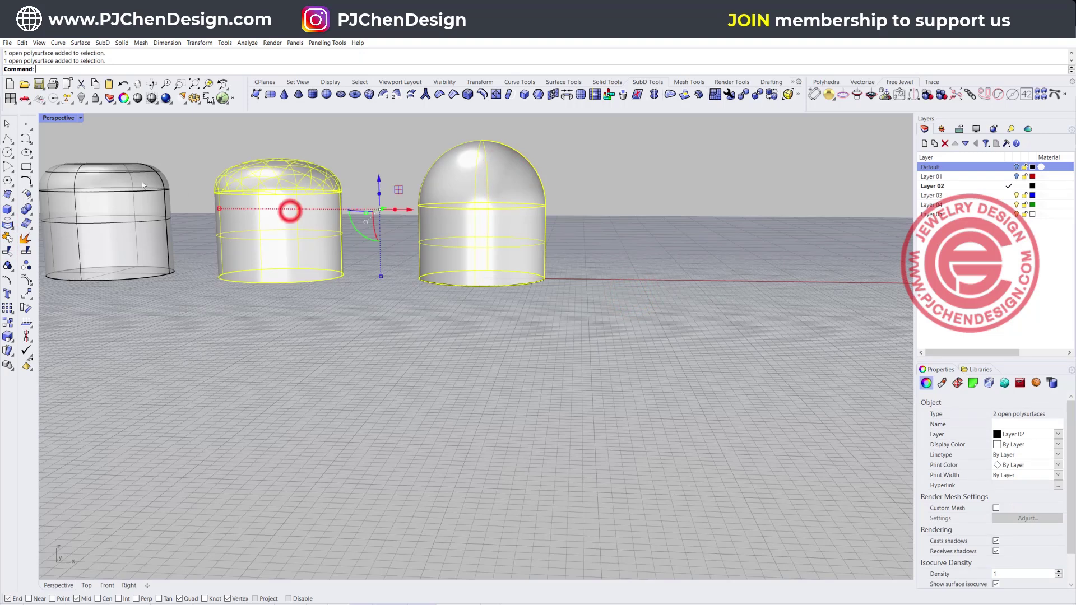
{"action": "left_click", "coordinate": [133, 180], "text": "shift"}
{"action": "scroll", "coordinate": [430, 226], "scroll_direction": "down", "scroll_amount": 4}
{"action": "scroll", "coordinate": [429, 226], "scroll_direction": "up", "scroll_amount": 3}
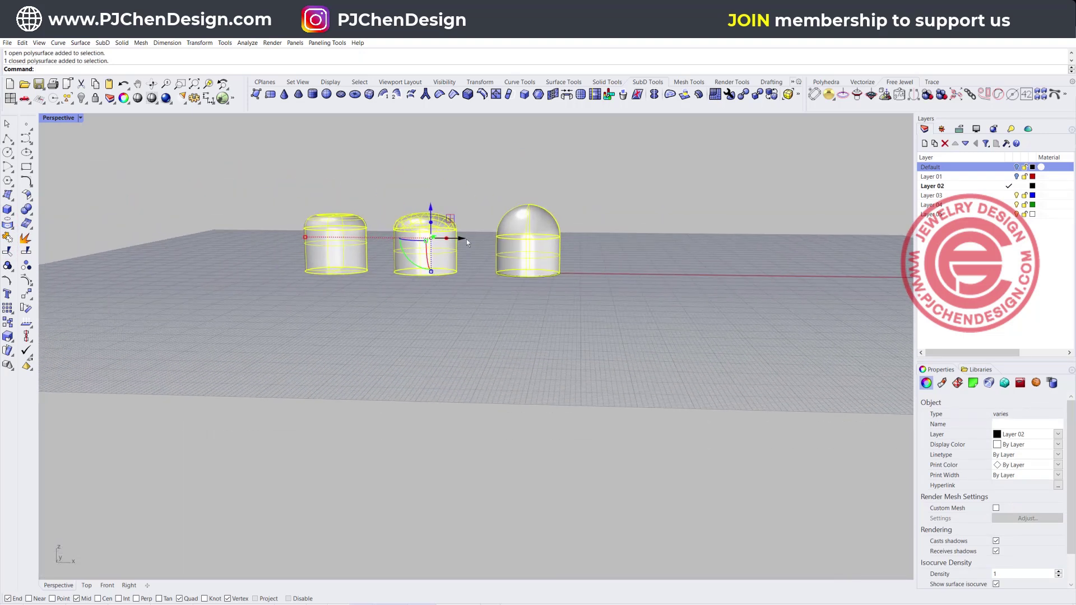
{"action": "left_click_drag", "start_coordinate": [466, 239], "coordinate": [388, 244]}
{"action": "left_click", "coordinate": [619, 238]}
{"action": "scroll", "coordinate": [547, 318], "scroll_direction": "up", "scroll_amount": 4}
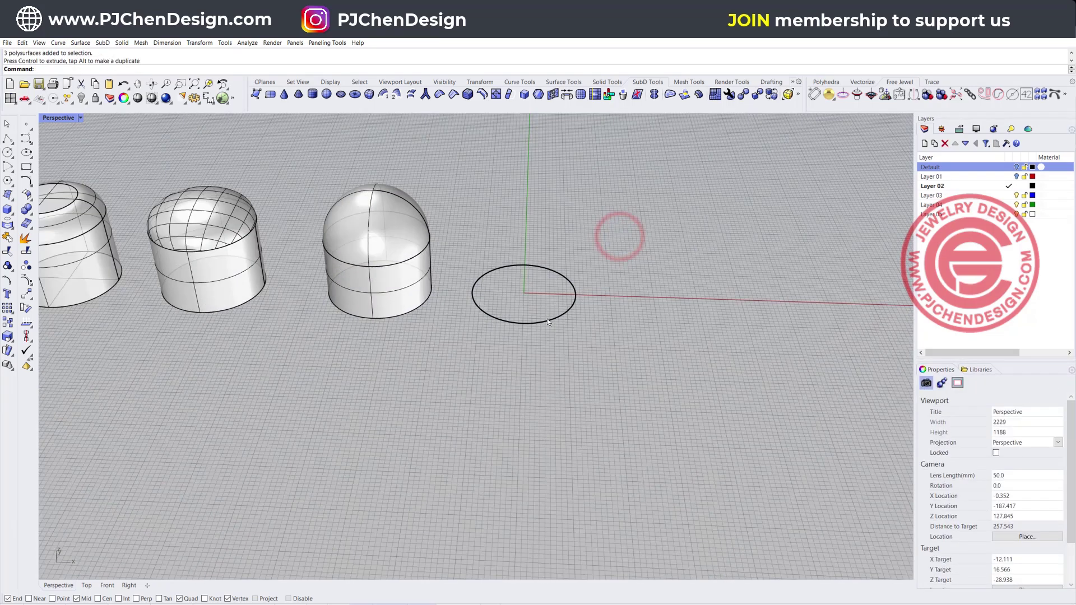
Rebuild the base circle with 8 control points at degree 3.
{"action": "right_click_drag", "start_coordinate": [556, 291], "coordinate": [518, 315]}
{"action": "left_click", "coordinate": [519, 309]}
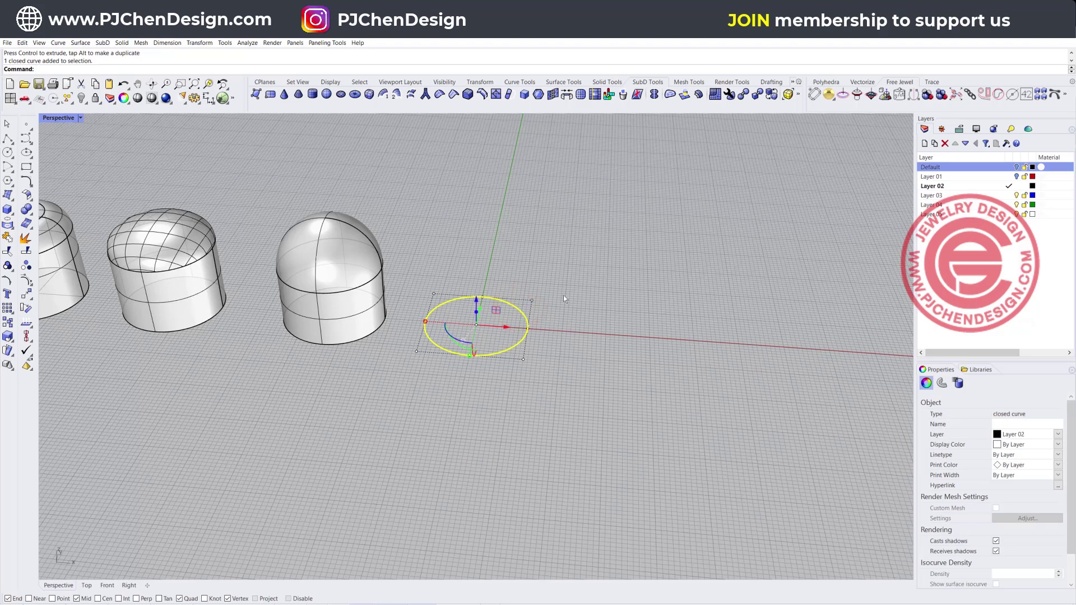
{"action": "right_click_drag", "start_coordinate": [563, 295], "coordinate": [548, 329]}
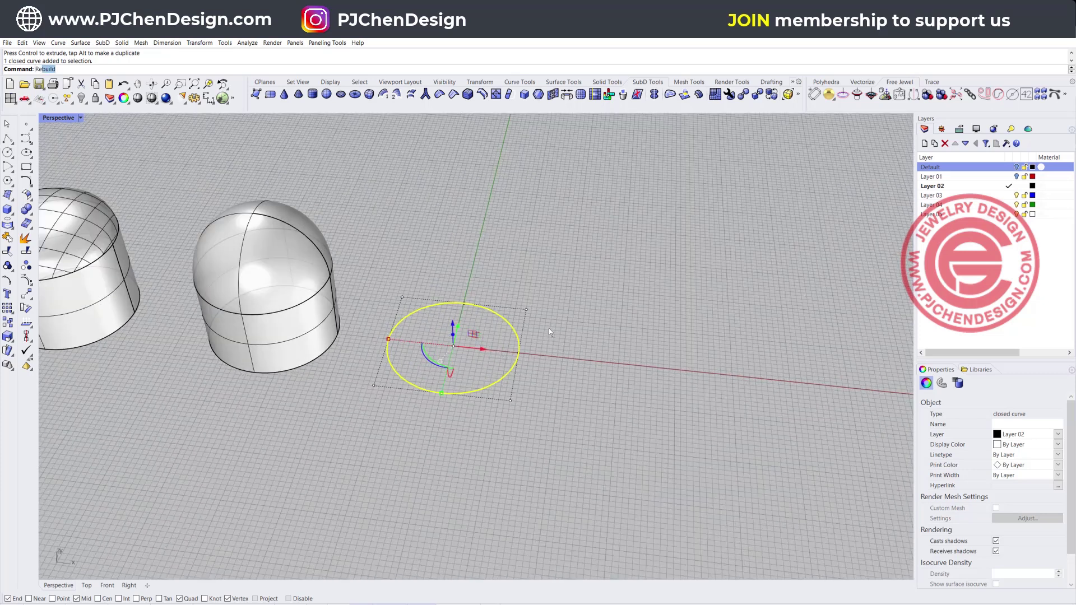
{"action": "key", "text": "Return"}
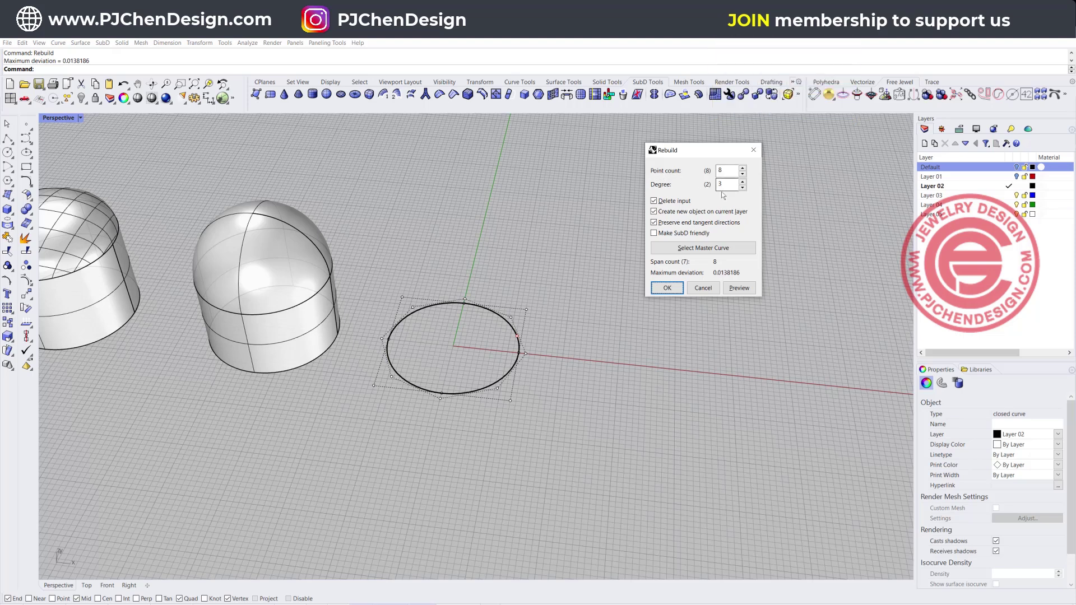
{"action": "left_click", "coordinate": [664, 288]}
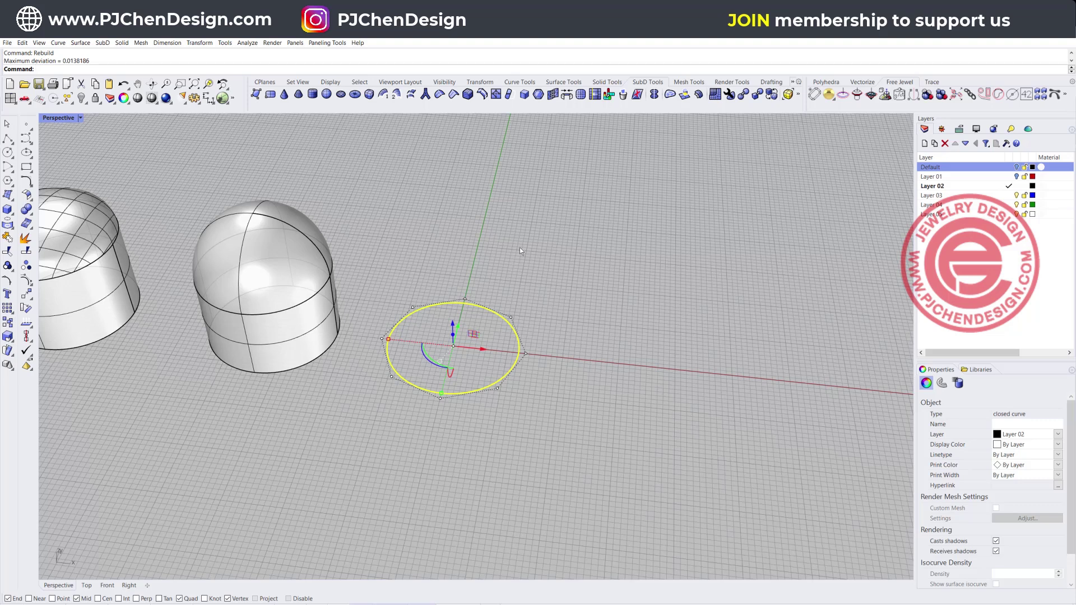
{"action": "left_click", "coordinate": [1020, 49]}
{"action": "left_click", "coordinate": [453, 257]}
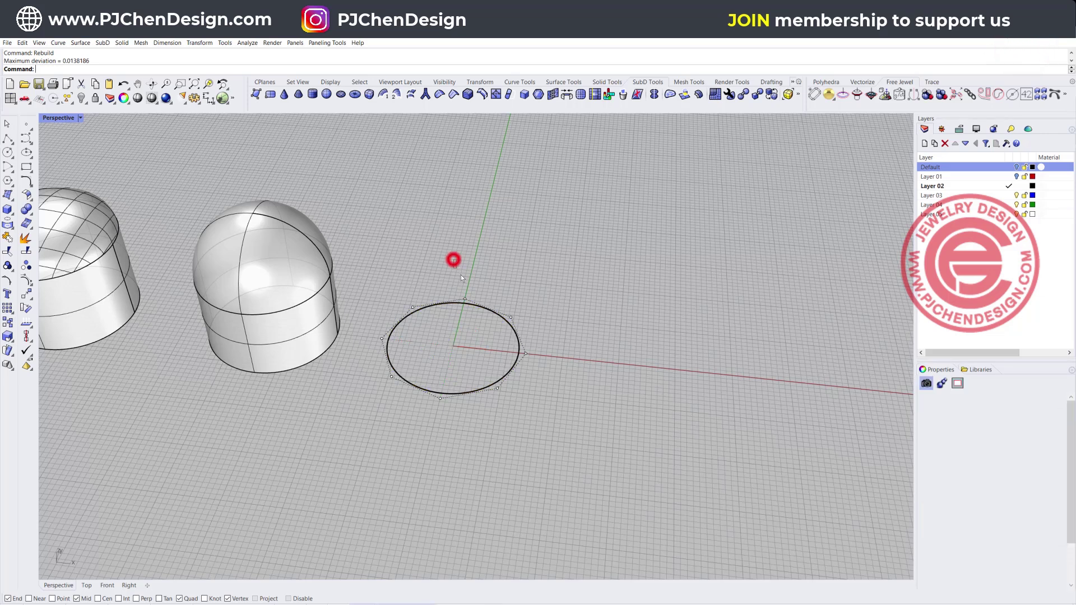
Raise alternate control points of the circle to make it wavy.
{"action": "left_click", "coordinate": [464, 300]}
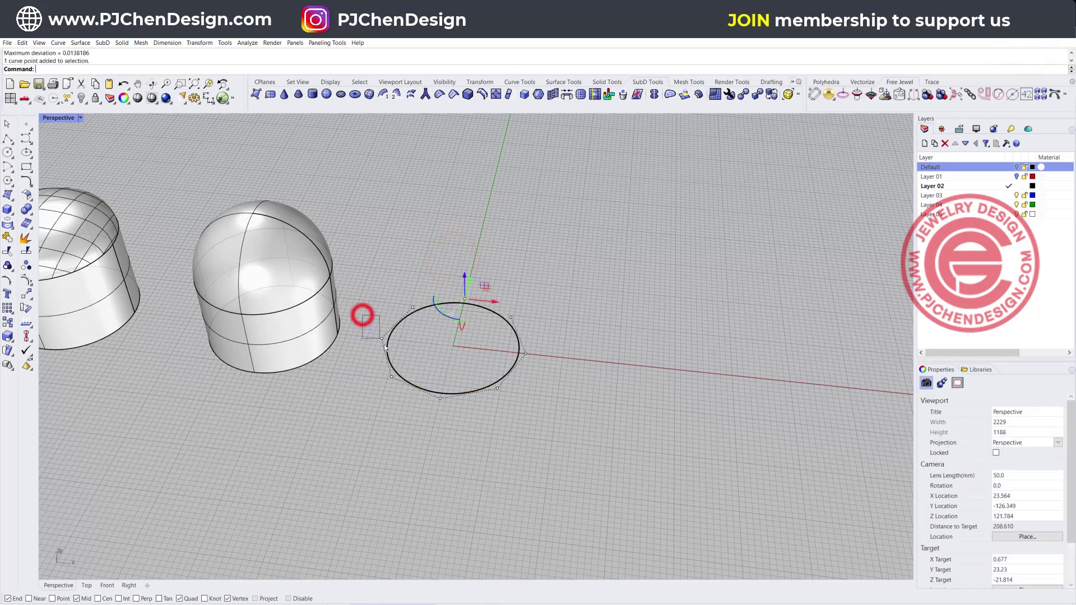
{"action": "left_click_drag", "start_coordinate": [385, 345], "coordinate": [400, 365]}
{"action": "left_click_drag", "start_coordinate": [449, 411], "coordinate": [449, 412]}
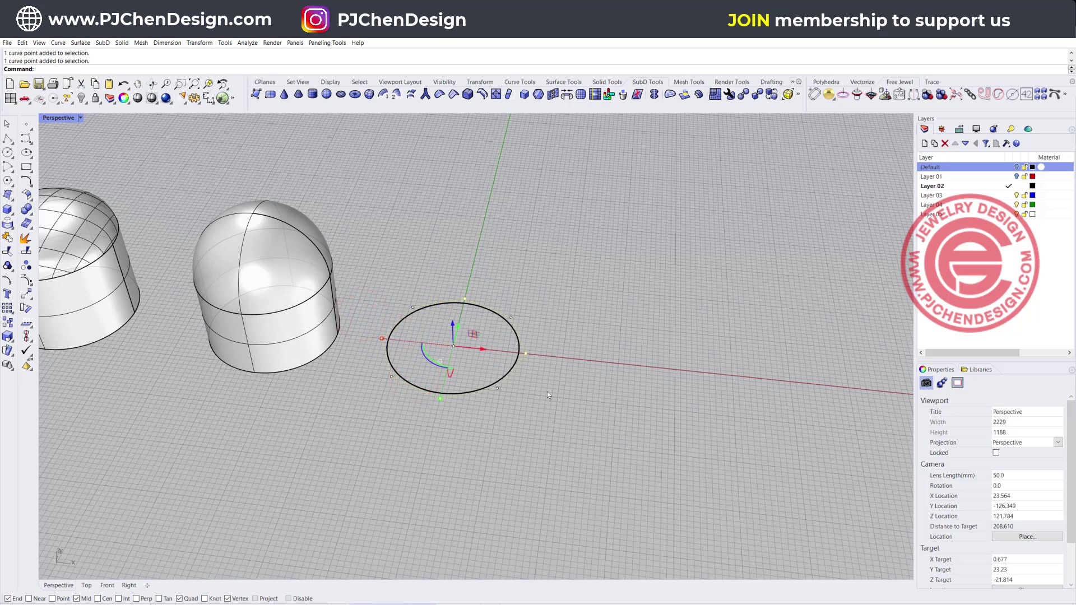
{"action": "left_click_drag", "start_coordinate": [452, 324], "coordinate": [458, 280]}
Extrude the wavy curve into an open wavy-rimmed tube, viewed in four viewports.
{"action": "right_click_drag", "start_coordinate": [563, 385], "coordinate": [519, 313]}
{"action": "left_click", "coordinate": [461, 262]}
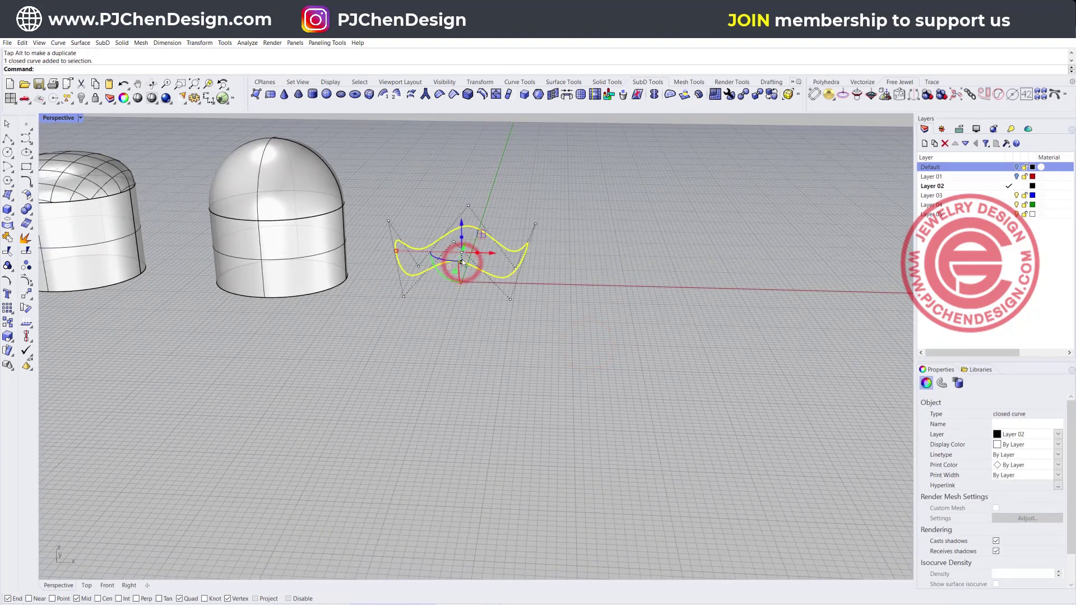
{"action": "left_click_drag", "start_coordinate": [460, 239], "coordinate": [447, 318]}
{"action": "left_click", "coordinate": [621, 313]}
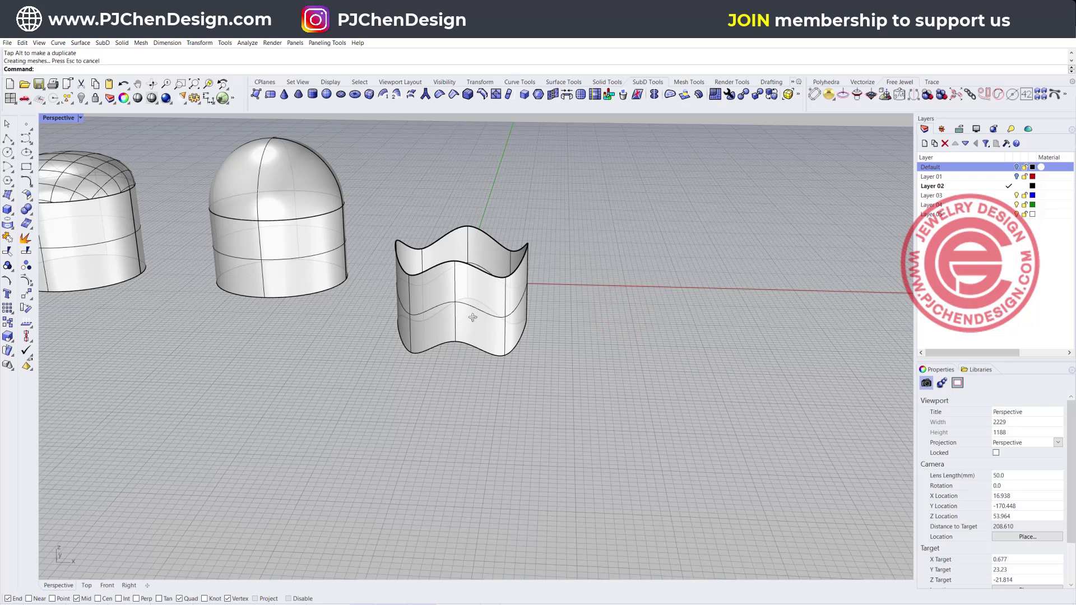
{"action": "mouse_move", "coordinate": [473, 317]}
{"action": "right_mouse_down"}
{"action": "mouse_move", "coordinate": [483, 280]}
{"action": "mouse_move", "coordinate": [482, 303]}
{"action": "right_mouse_up"}
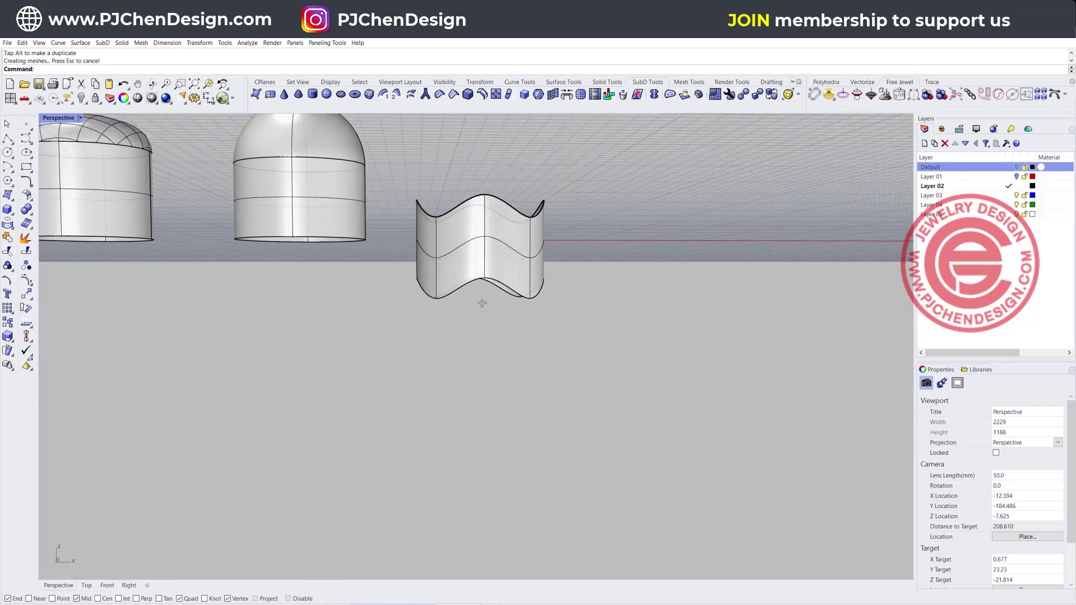
{"action": "double_click", "coordinate": [59, 118]}
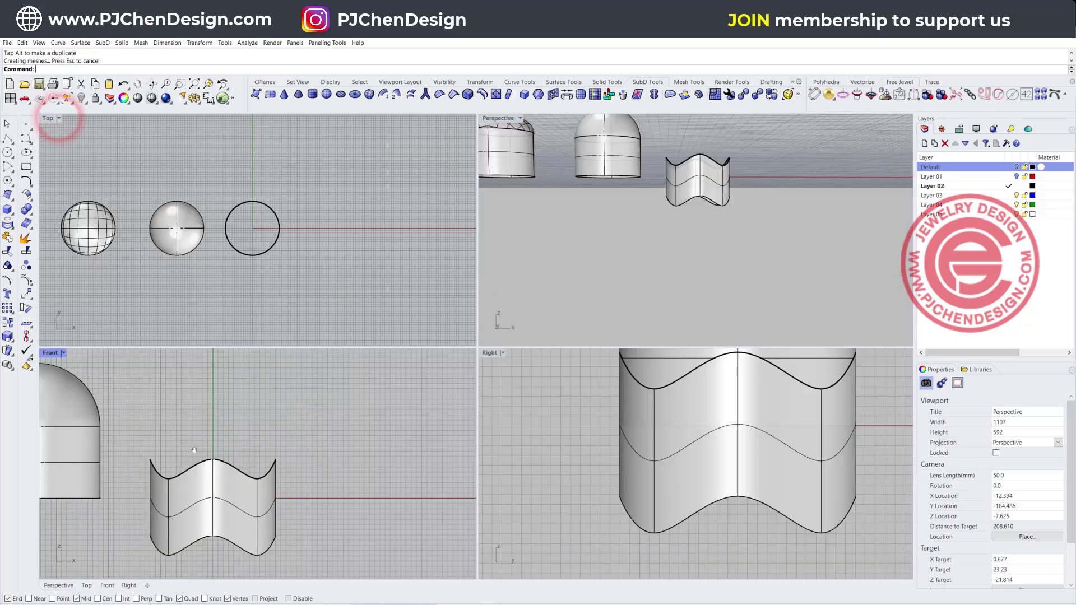
Delete the short wavy surface and reposition the wavy curve in the Front view for a taller tube.
{"action": "left_click", "coordinate": [243, 451]}
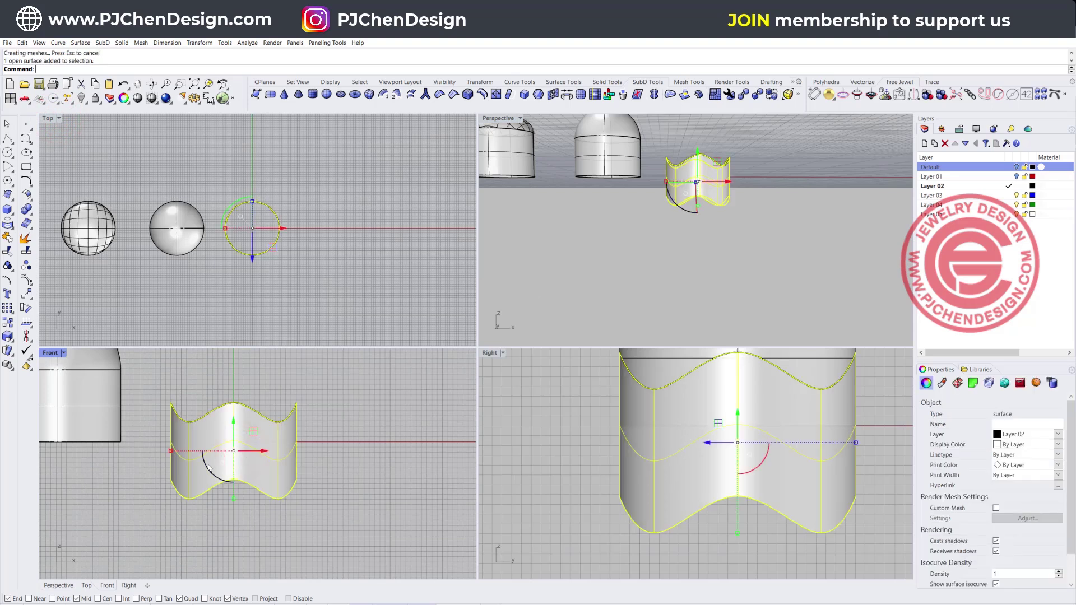
{"action": "key", "text": "Delete"}
{"action": "left_click", "coordinate": [243, 433]}
{"action": "left_click", "coordinate": [254, 405]}
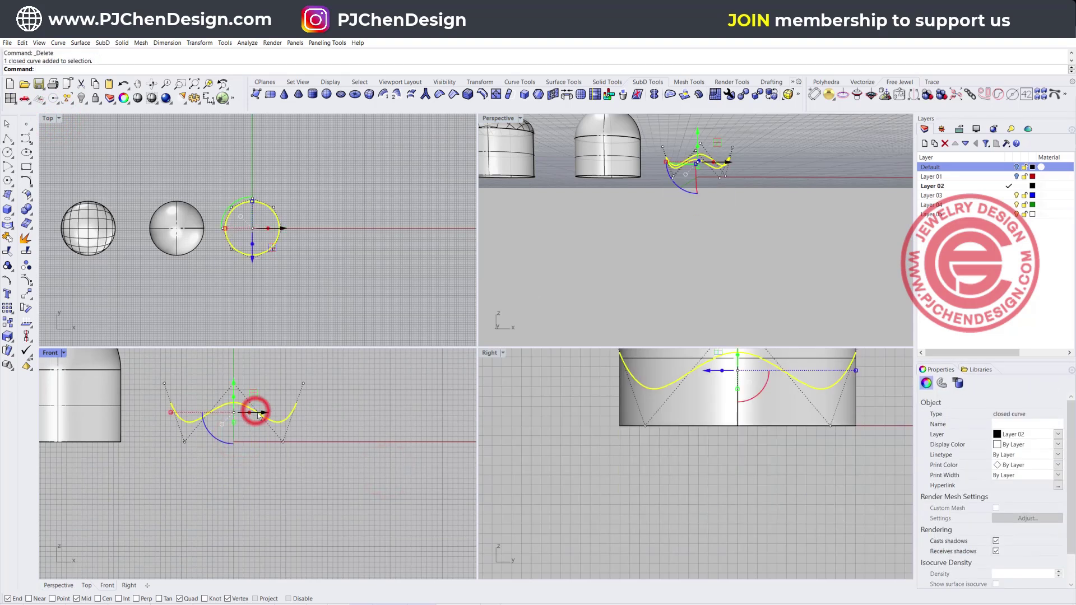
{"action": "mouse_move", "coordinate": [235, 426]}
{"action": "left_mouse_down"}
{"action": "mouse_move", "coordinate": [240, 381]}
{"action": "mouse_move", "coordinate": [230, 385]}
{"action": "mouse_move", "coordinate": [245, 521]}
{"action": "left_mouse_up"}
{"action": "left_click", "coordinate": [367, 511]}
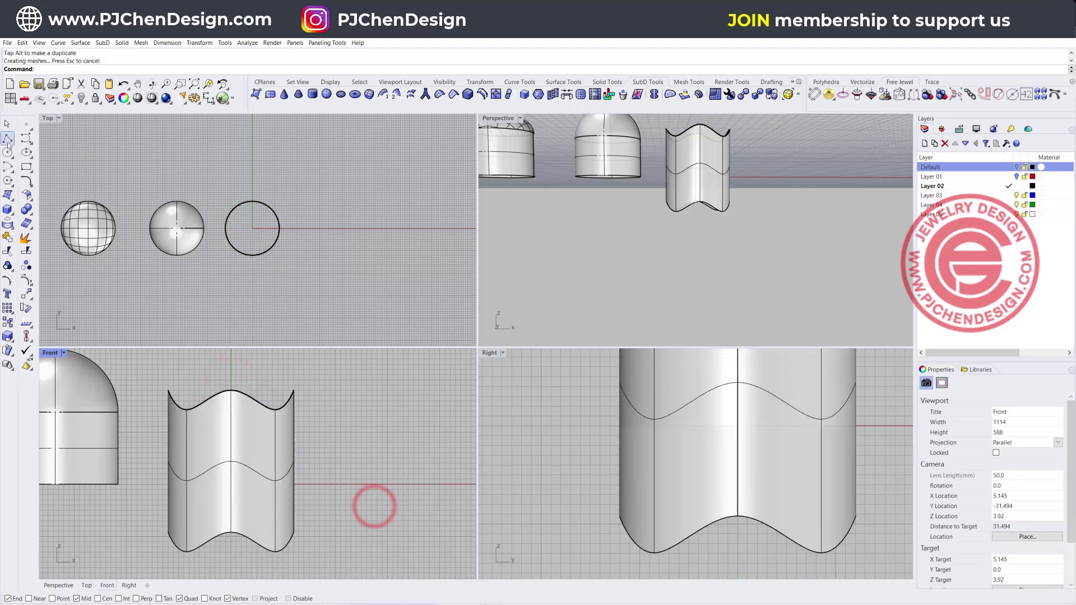
{"action": "left_click", "coordinate": [8, 138]}
Draw a horizontal cutting line across the middle of the wavy prong in the Front view.
{"action": "left_click", "coordinate": [151, 482]}
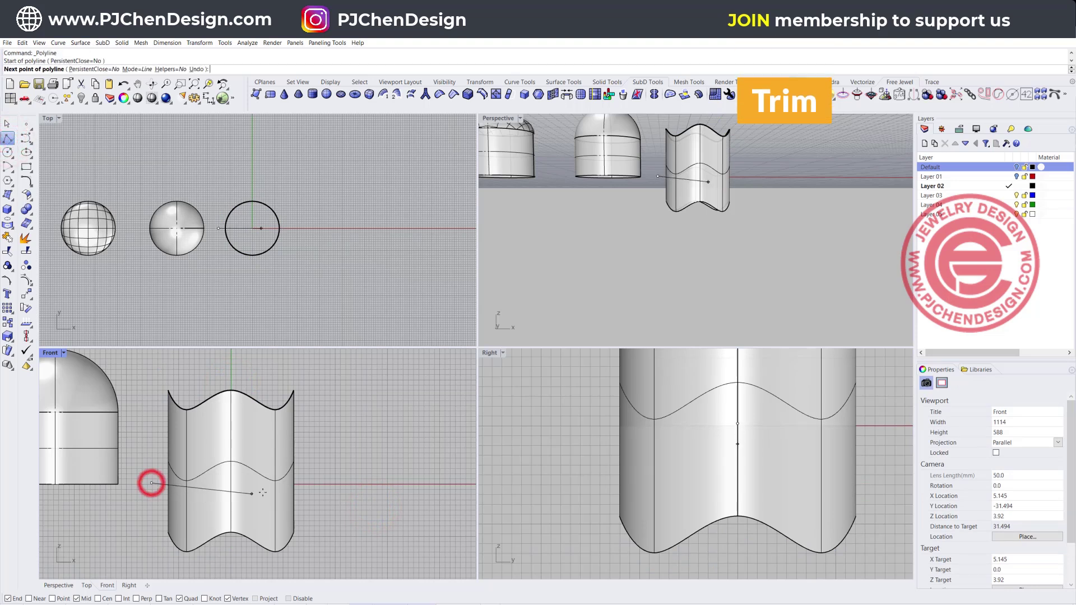
{"action": "left_click", "coordinate": [310, 482]}
{"action": "right_click", "coordinate": [311, 482]}
Trim away the prong below the cutting line, then delete the line.
{"action": "left_click", "coordinate": [306, 482]}
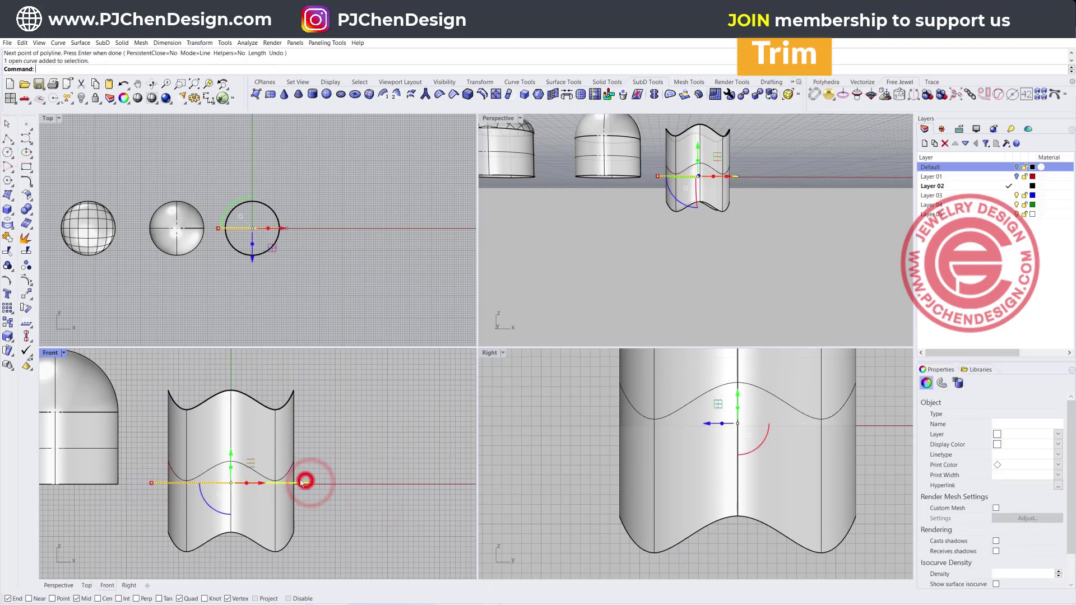
{"action": "left_click", "coordinate": [6, 253]}
{"action": "left_click", "coordinate": [252, 516]}
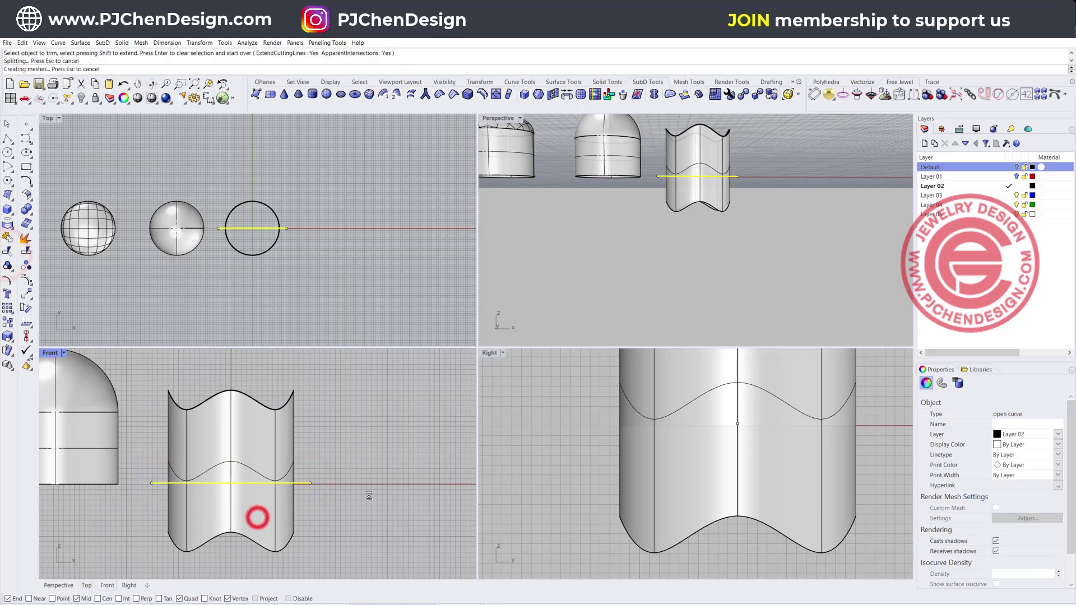
{"action": "right_click", "coordinate": [369, 495]}
{"action": "key", "text": "Escape"}
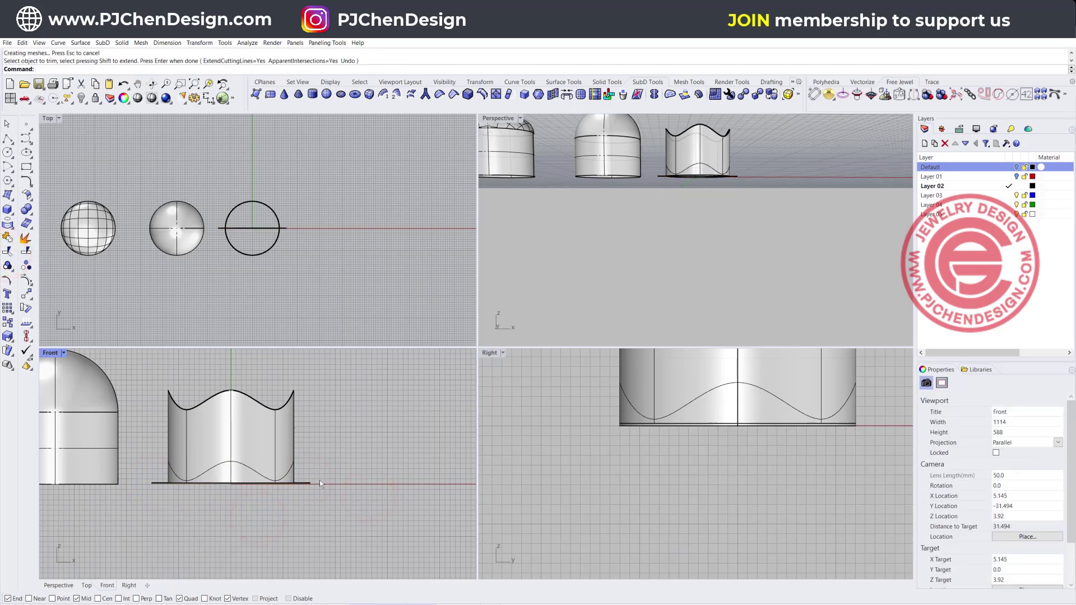
{"action": "left_click", "coordinate": [307, 484]}
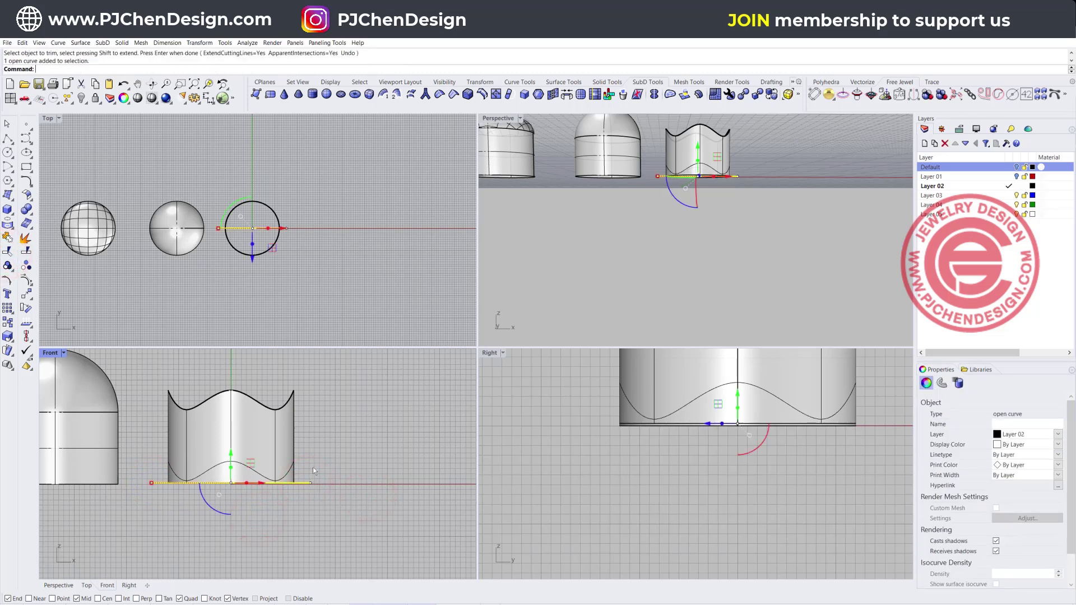
{"action": "key", "text": "Delete"}
Draw a new circle centred on and sized to the existing base circle.
{"action": "left_click", "coordinate": [7, 153]}
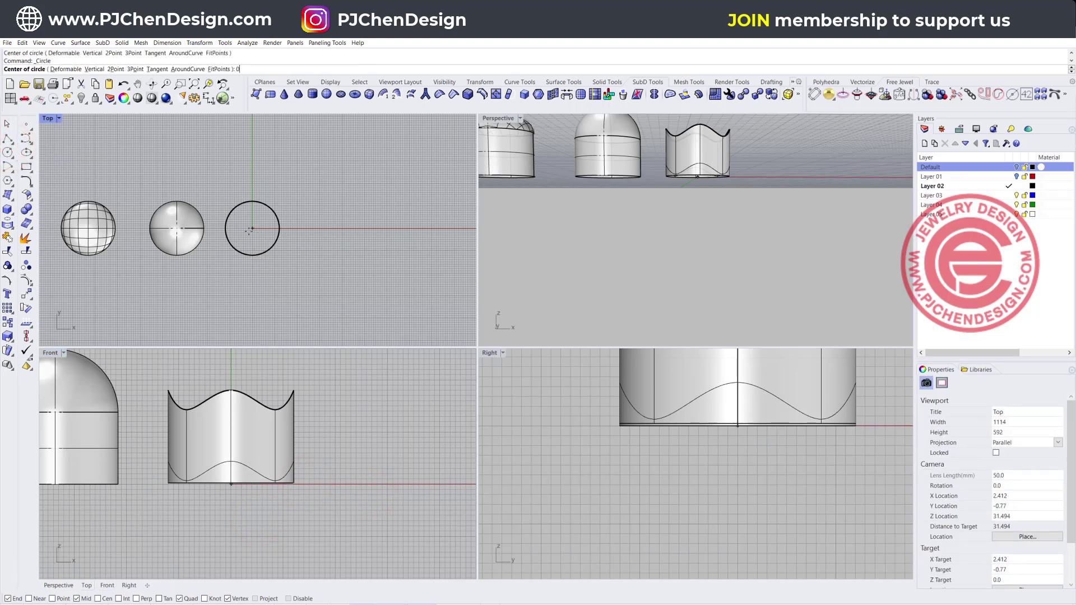
{"action": "left_click", "coordinate": [251, 229]}
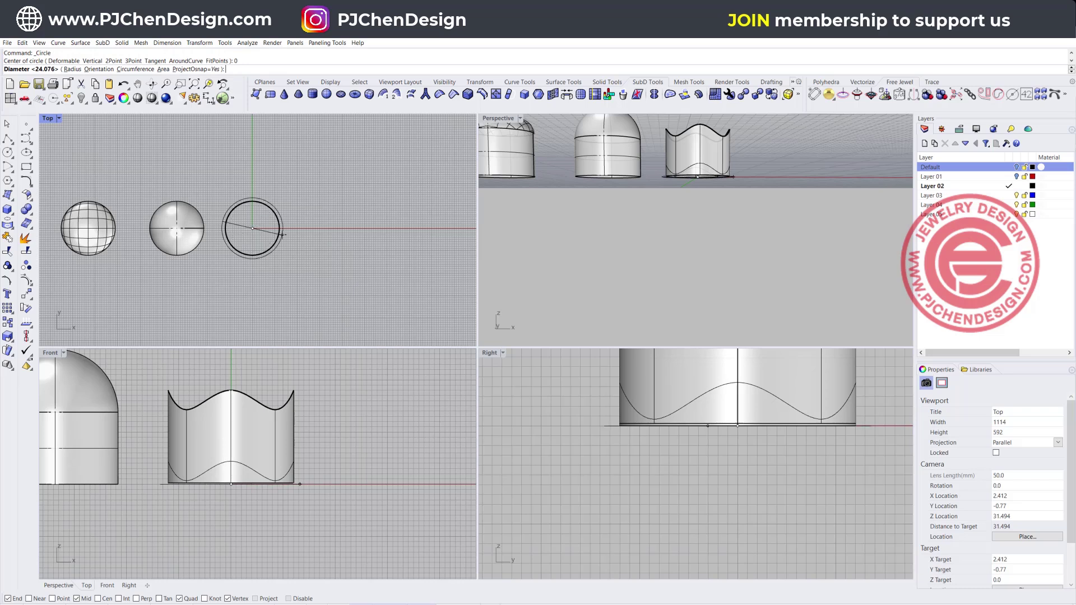
{"action": "scroll", "coordinate": [277, 229], "scroll_direction": "up", "scroll_amount": 5}
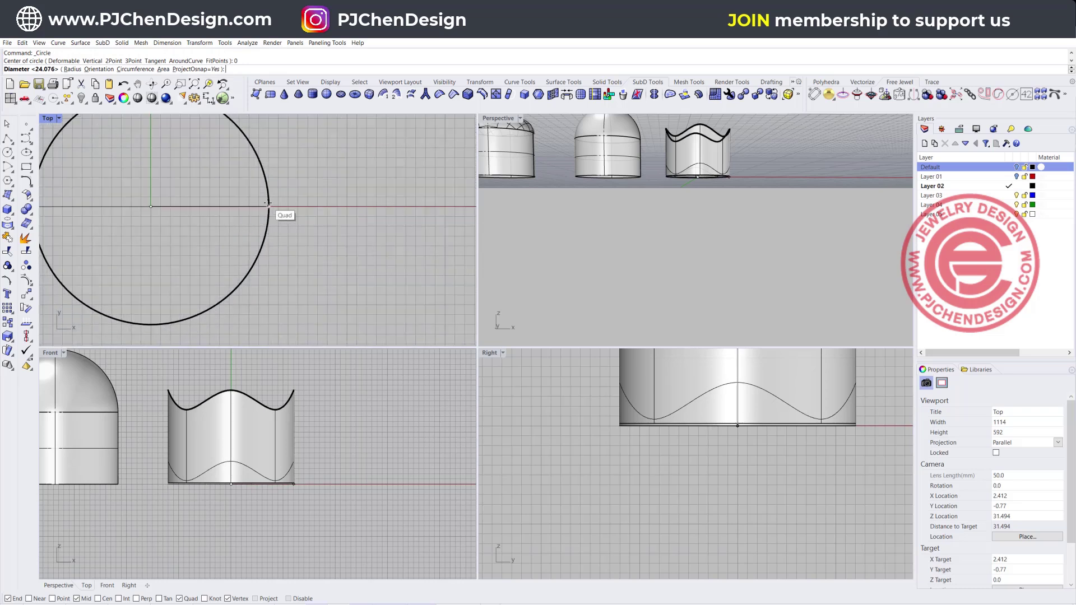
{"action": "left_click", "coordinate": [268, 205]}
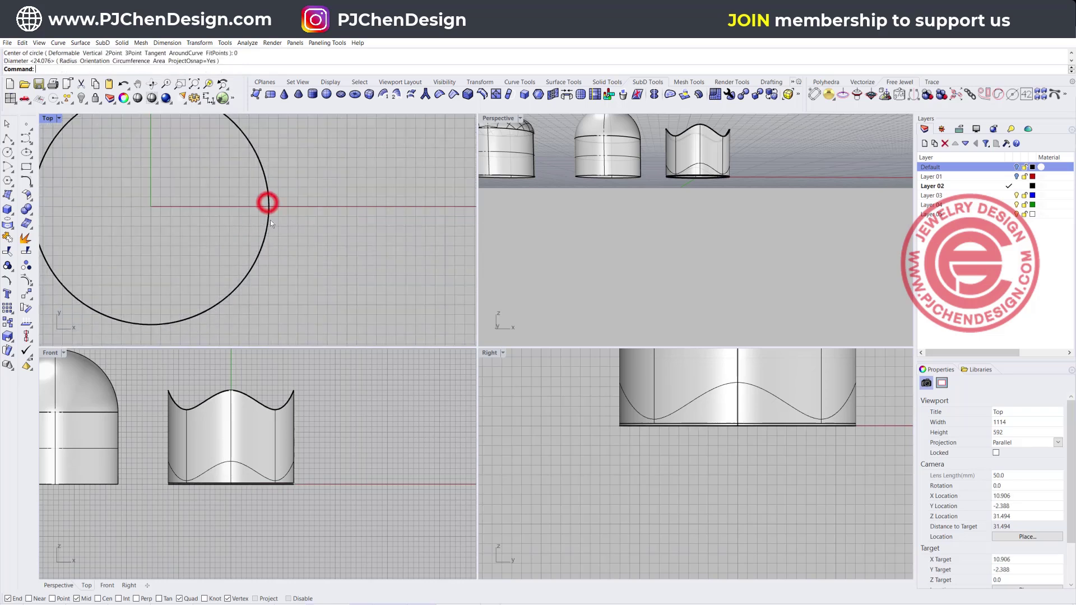
Delete the trimmed wavy surface and loft the wave curve down to the base circle.
{"action": "left_click", "coordinate": [256, 440]}
{"action": "key", "text": "Delete"}
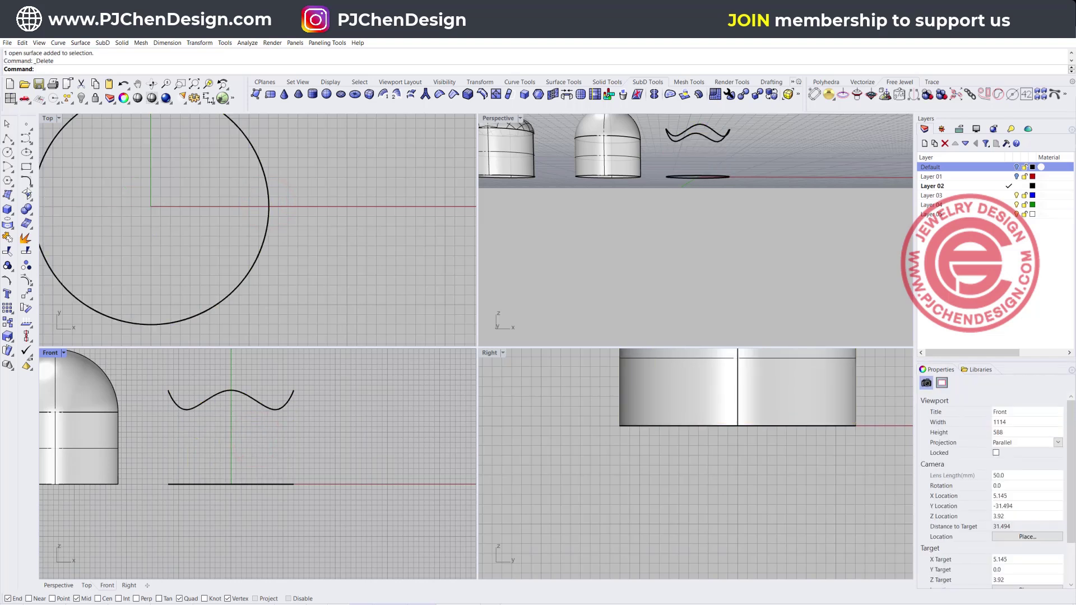
{"action": "left_click", "coordinate": [12, 209]}
{"action": "left_click", "coordinate": [12, 198]}
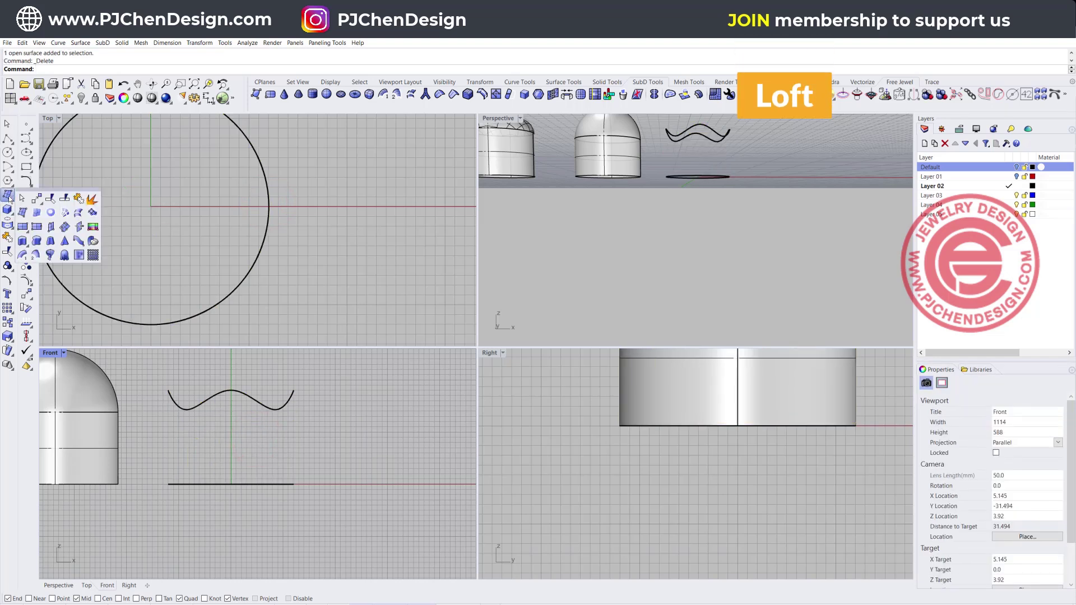
{"action": "left_click", "coordinate": [79, 214]}
{"action": "left_click", "coordinate": [283, 408]}
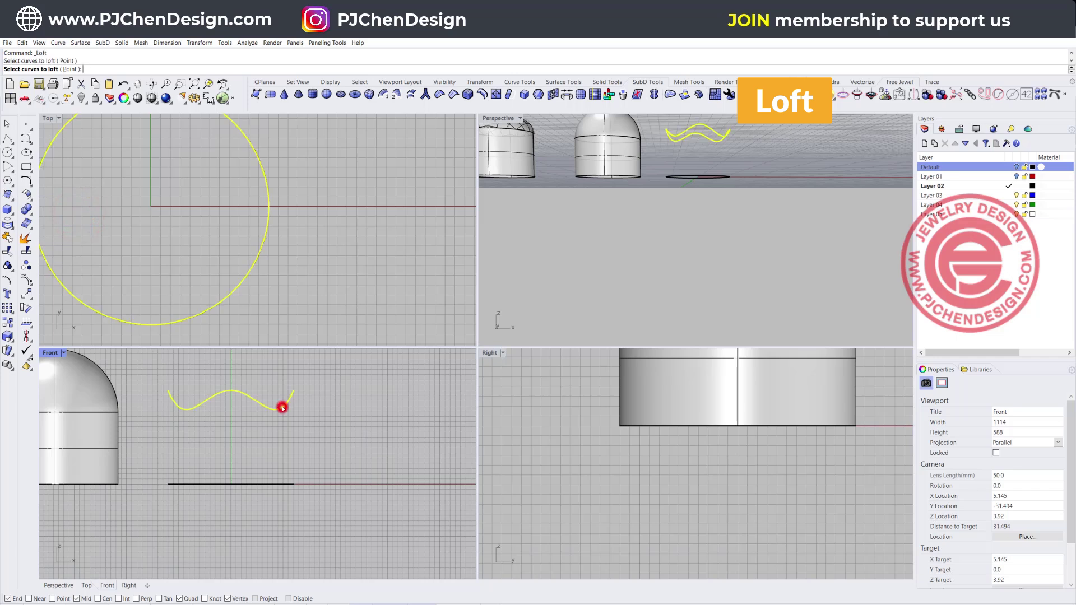
{"action": "left_click", "coordinate": [284, 483]}
{"action": "key", "text": "Return"}
{"action": "key", "text": "Return"}
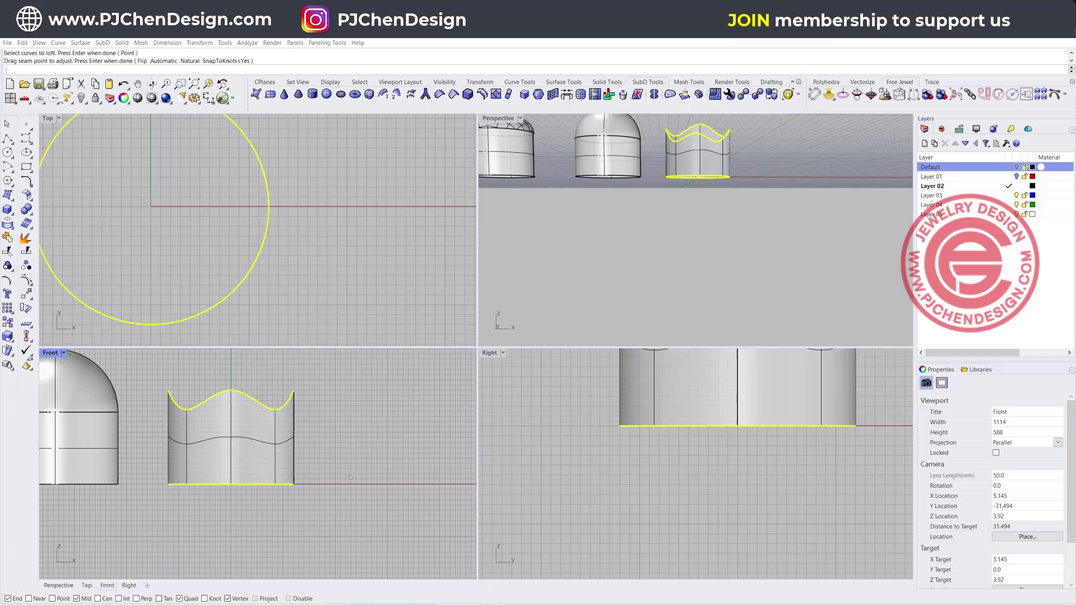
{"action": "key", "text": "Return"}
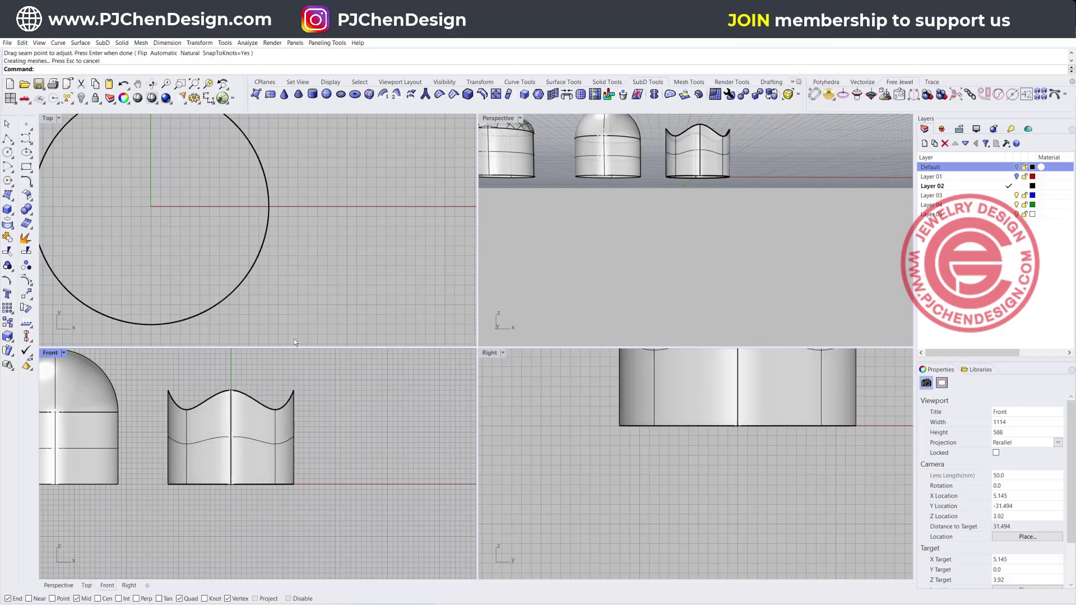
Inspect the lofted prong in a maximized Perspective view, then restore the four-view layout.
{"action": "scroll", "coordinate": [570, 237], "scroll_direction": "down", "scroll_amount": 6}
{"action": "right_click_drag", "start_coordinate": [569, 238], "coordinate": [565, 154]}
{"action": "double_click", "coordinate": [502, 119]}
{"action": "right_click_drag", "start_coordinate": [610, 255], "coordinate": [470, 332]}
{"action": "scroll", "coordinate": [457, 349], "scroll_direction": "up", "scroll_amount": 6}
{"action": "scroll", "coordinate": [470, 333], "scroll_direction": "up", "scroll_amount": 4}
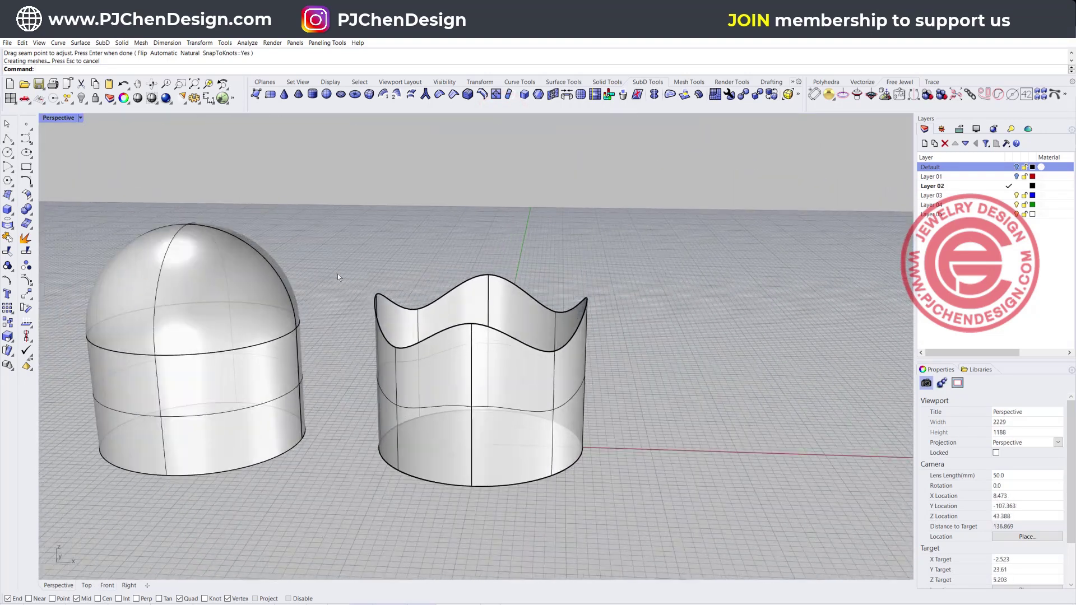
{"action": "left_click", "coordinate": [536, 298]}
{"action": "left_click", "coordinate": [563, 322]}
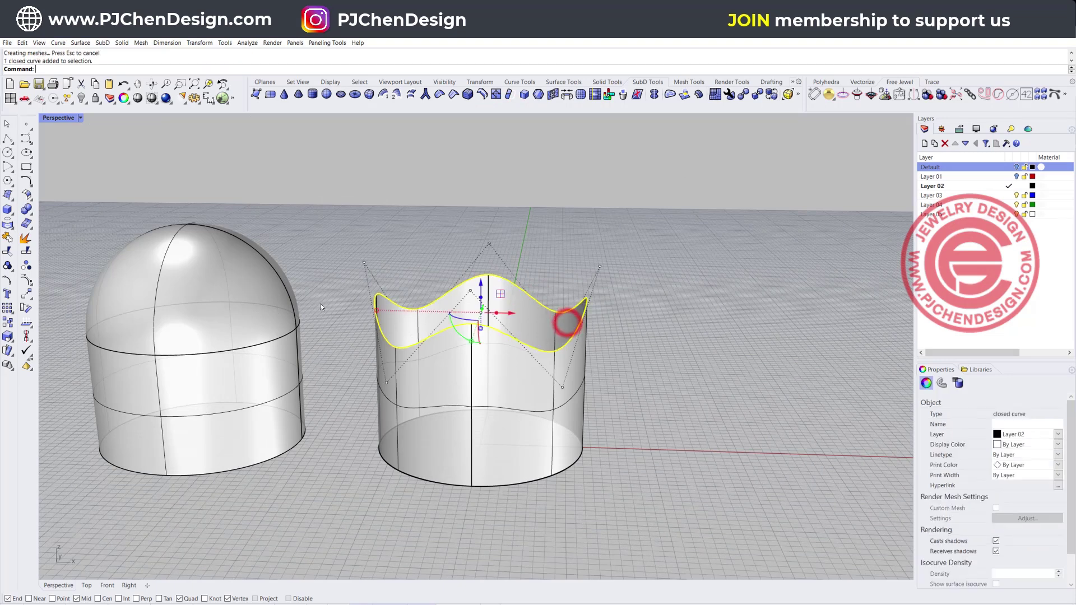
{"action": "left_click", "coordinate": [657, 355]}
{"action": "right_click_drag", "start_coordinate": [656, 355], "coordinate": [529, 270]}
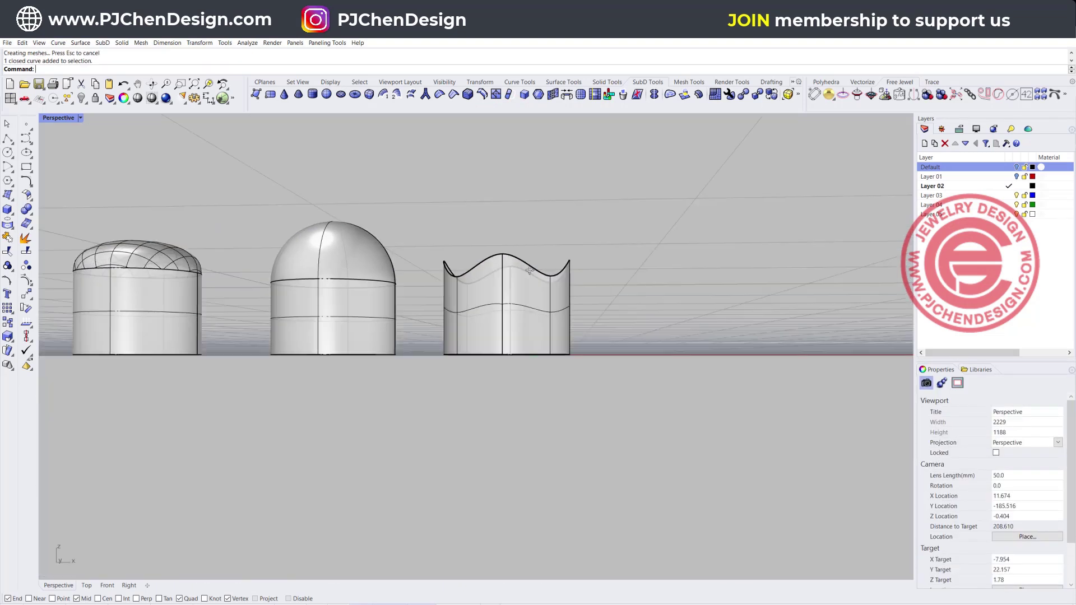
{"action": "double_click", "coordinate": [48, 118]}
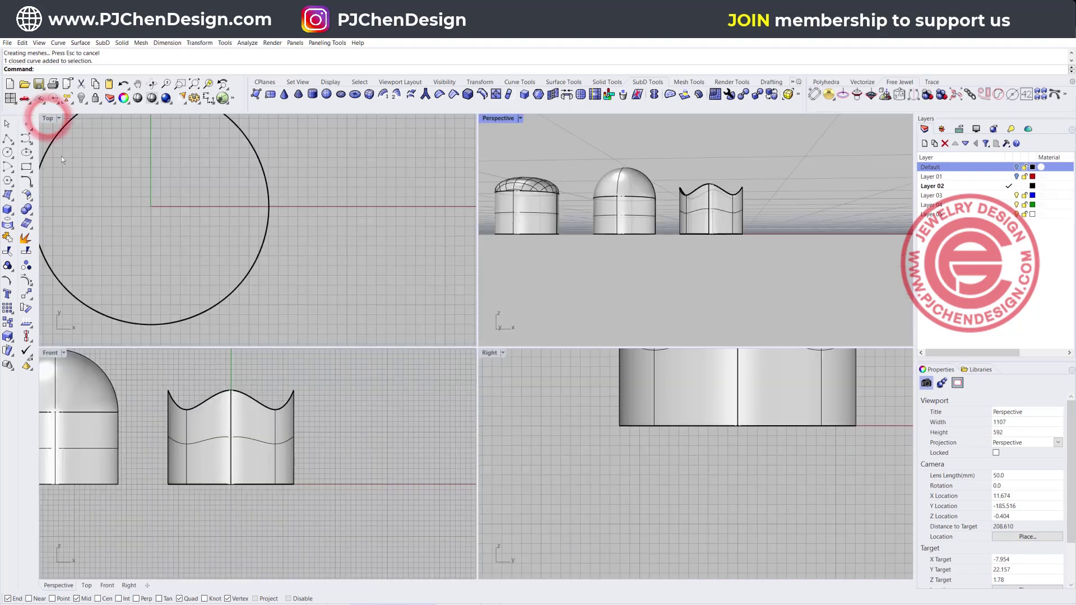
Place a point at the origin and raise it above the wavy prong.
{"action": "left_click", "coordinate": [25, 125]}
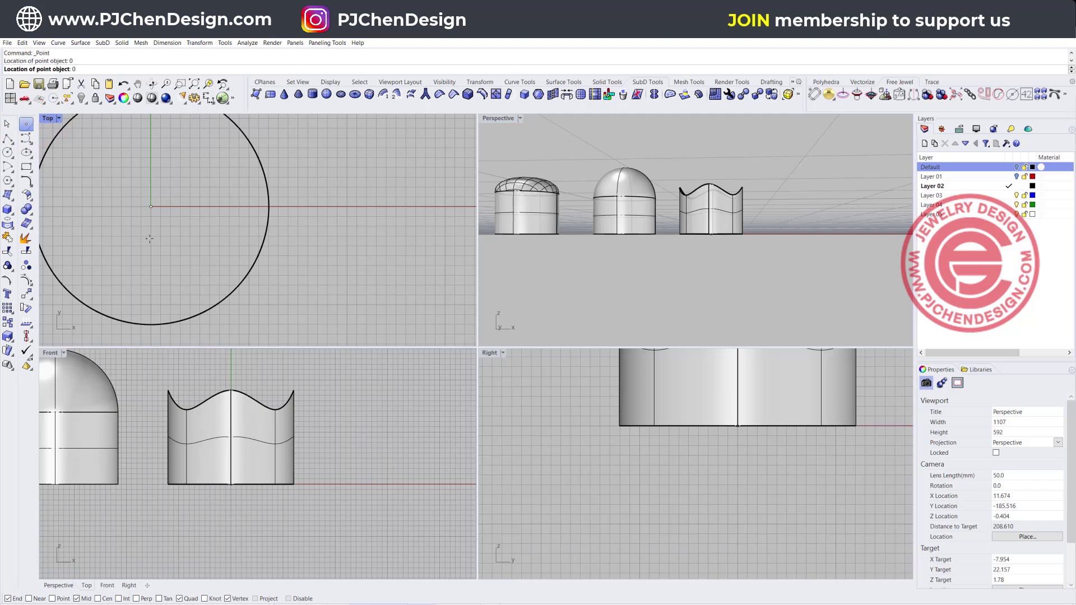
{"action": "key", "text": "Return"}
{"action": "left_click_drag", "start_coordinate": [203, 250], "coordinate": [206, 256]}
{"action": "right_click_drag", "start_coordinate": [214, 444], "coordinate": [256, 503]}
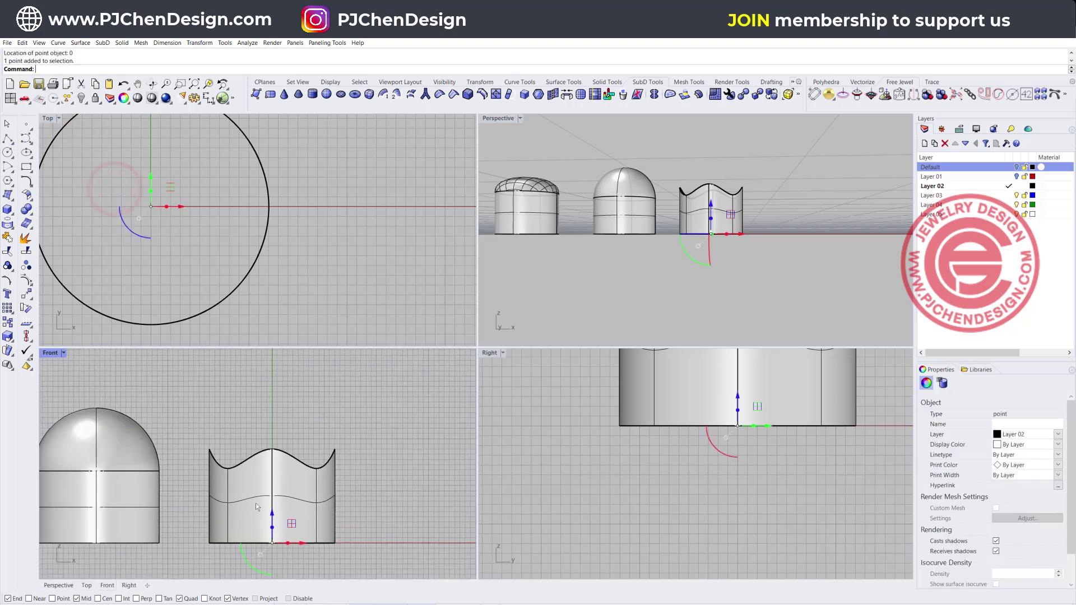
{"action": "left_click_drag", "start_coordinate": [272, 512], "coordinate": [281, 413]}
{"action": "left_click", "coordinate": [390, 437]}
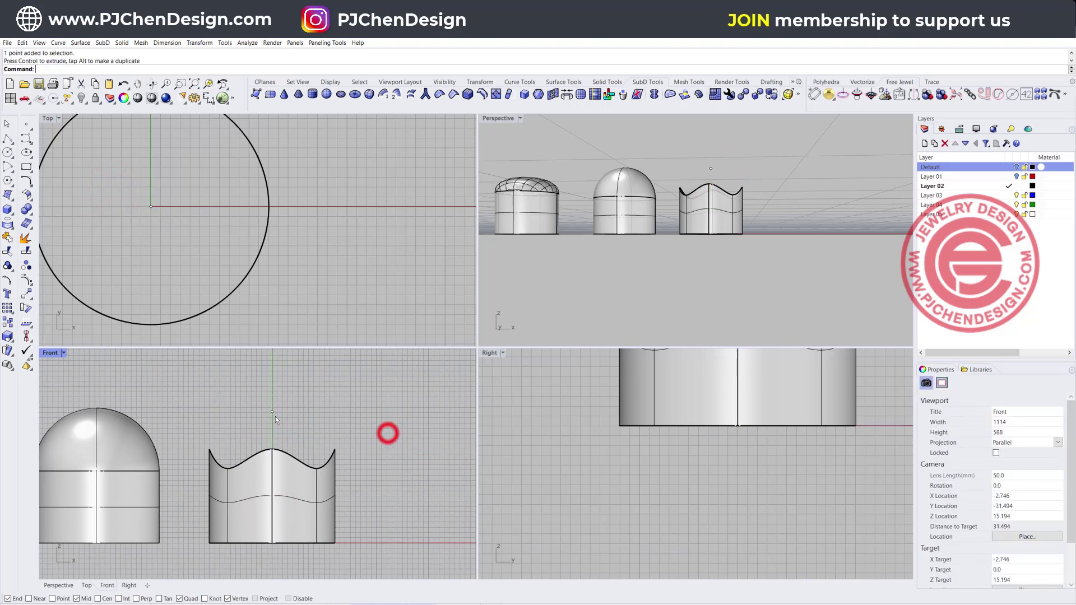
In a maximized Front view, draw an arched curve from the raised point down to the rim.
{"action": "left_click", "coordinate": [51, 353]}
{"action": "double_click", "coordinate": [52, 354]}
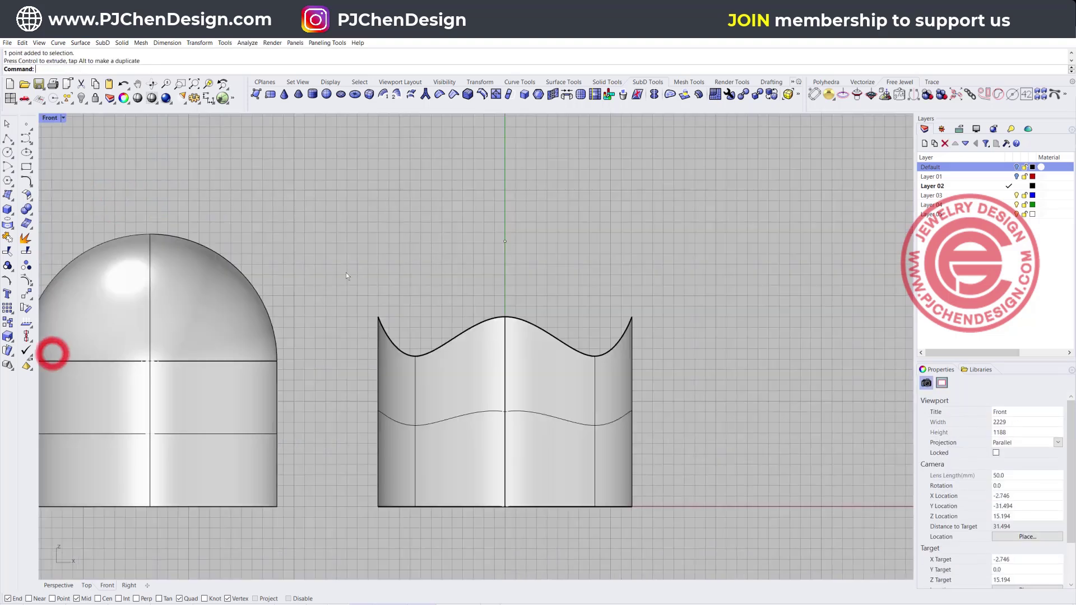
{"action": "right_click_drag", "start_coordinate": [135, 336], "coordinate": [66, 334]}
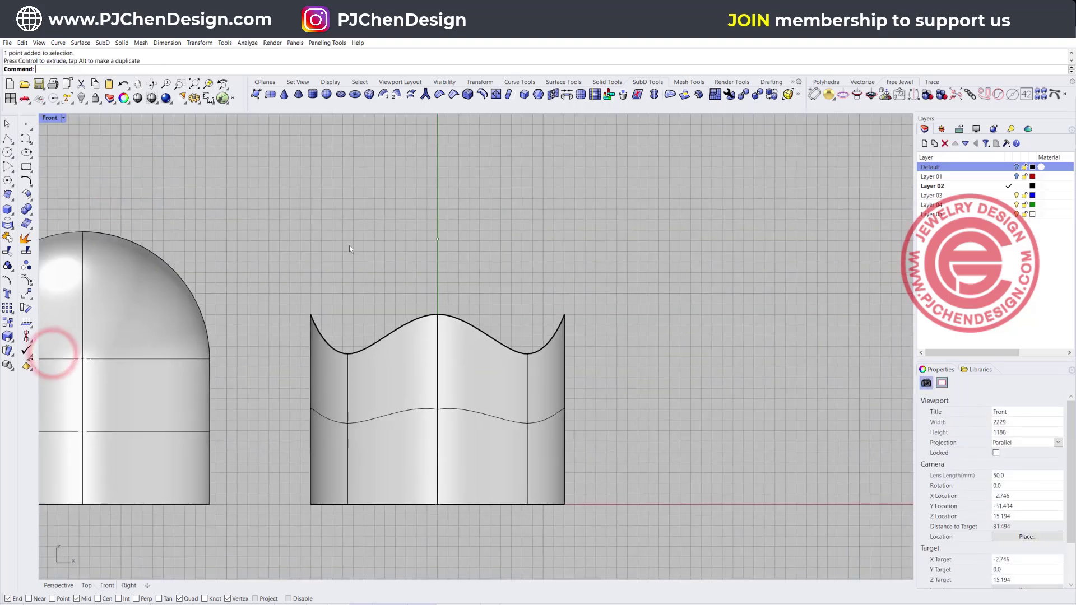
{"action": "left_click", "coordinate": [27, 138]}
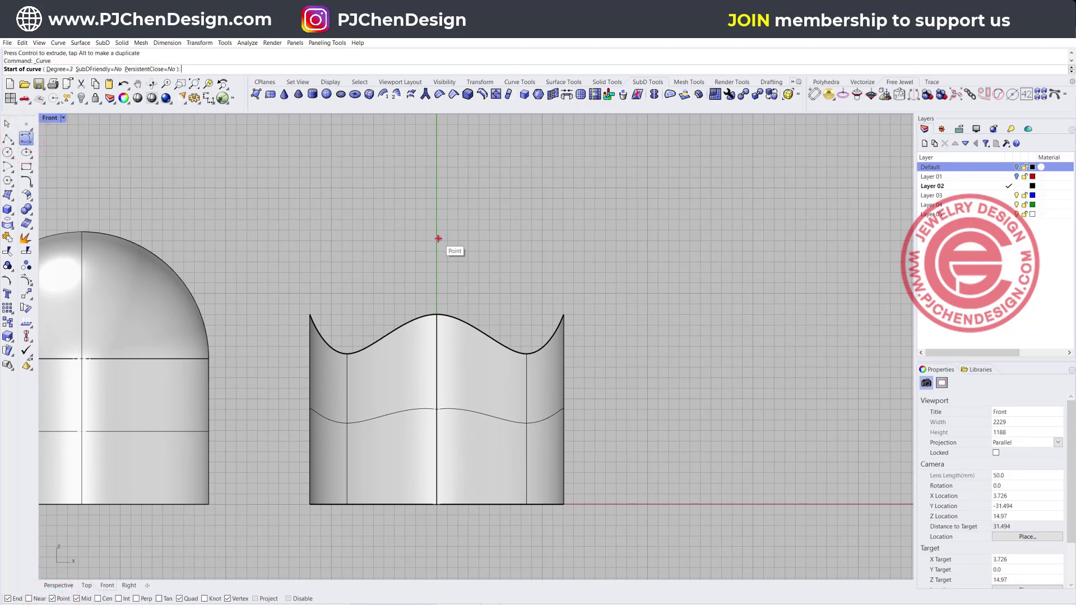
{"action": "left_click", "coordinate": [438, 239]}
{"action": "left_click", "coordinate": [467, 238], "text": "shift"}
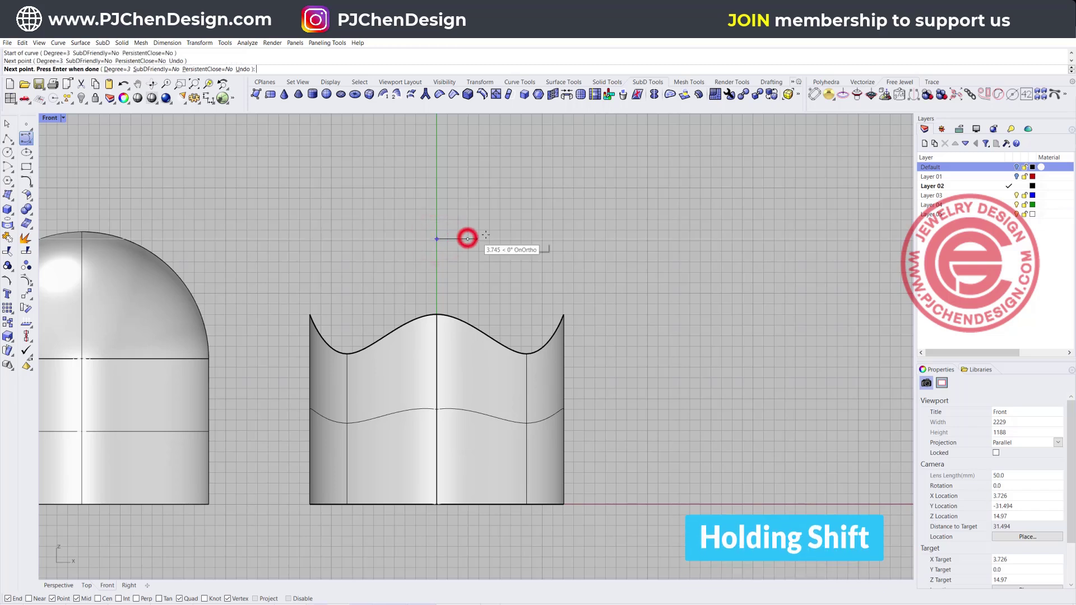
{"action": "left_click", "coordinate": [493, 239], "text": "shift"}
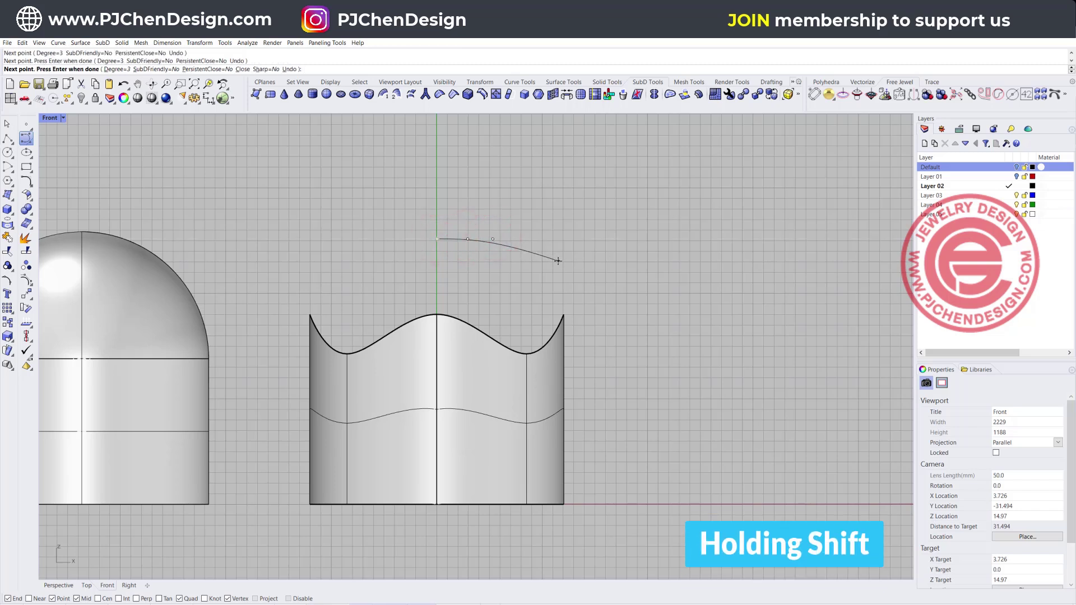
{"action": "left_click", "coordinate": [554, 260]}
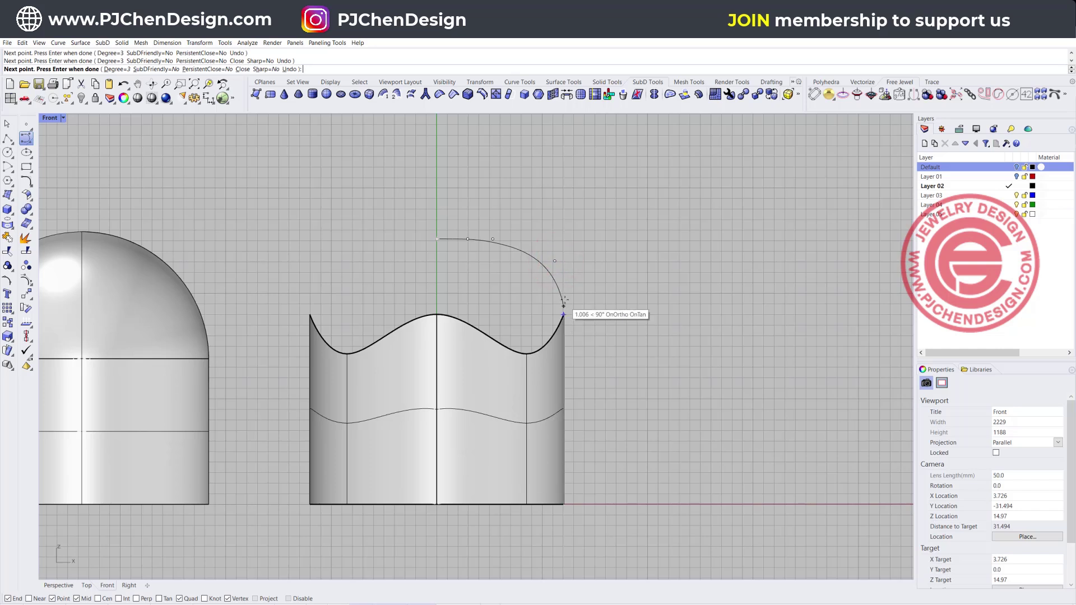
{"action": "left_click", "coordinate": [563, 282]}
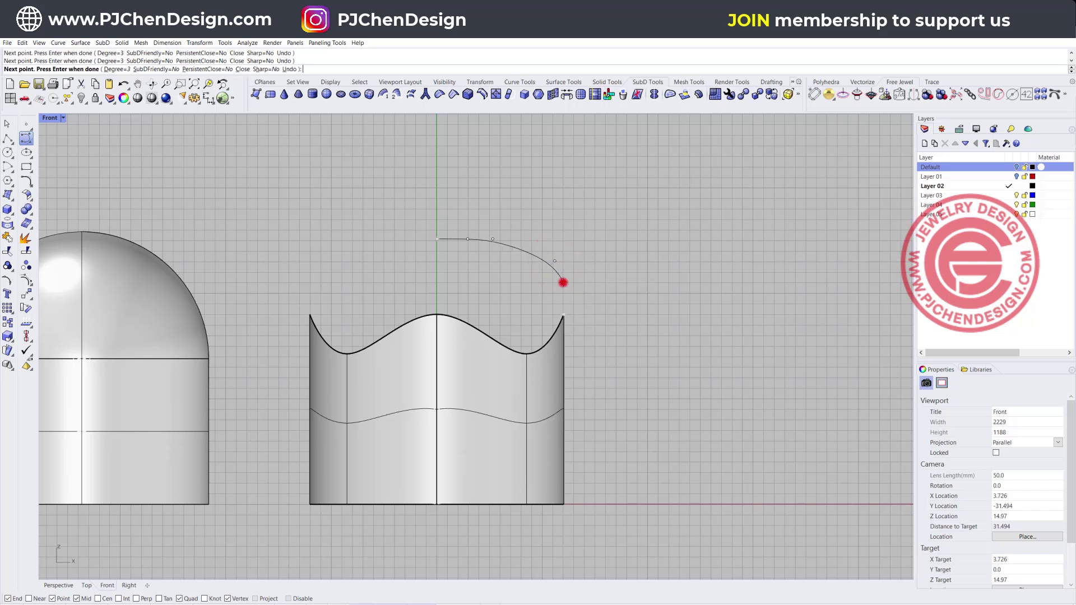
{"action": "left_click", "coordinate": [562, 313]}
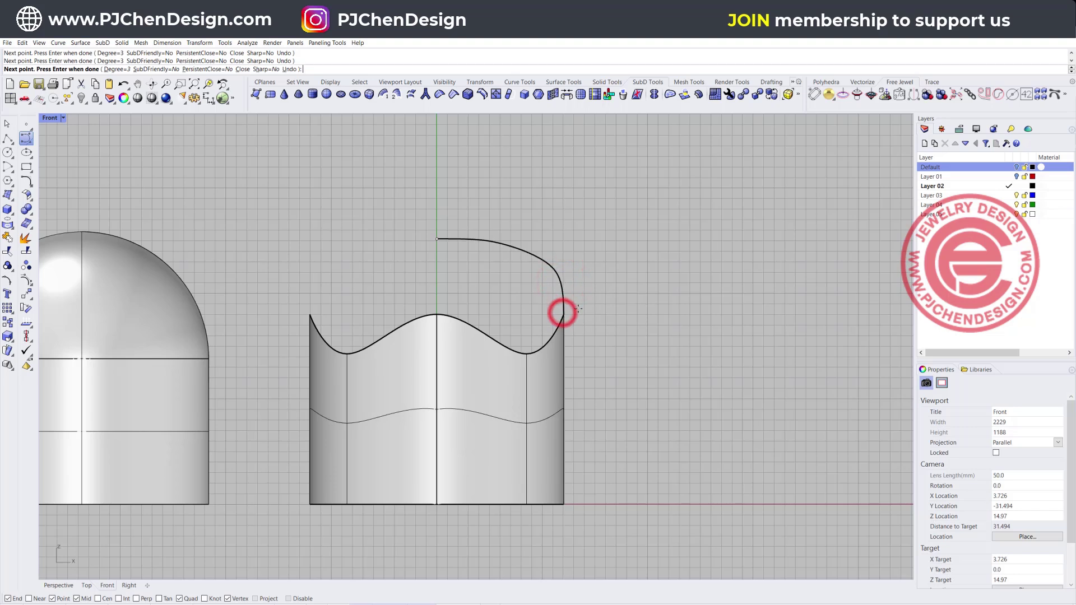
{"action": "key", "text": "Return"}
Drag a control point near the curve's lower bend downward to reshape it.
{"action": "left_click", "coordinate": [558, 279]}
{"action": "scroll", "coordinate": [558, 279], "scroll_direction": "up", "scroll_amount": 3}
{"action": "left_click", "coordinate": [566, 286]}
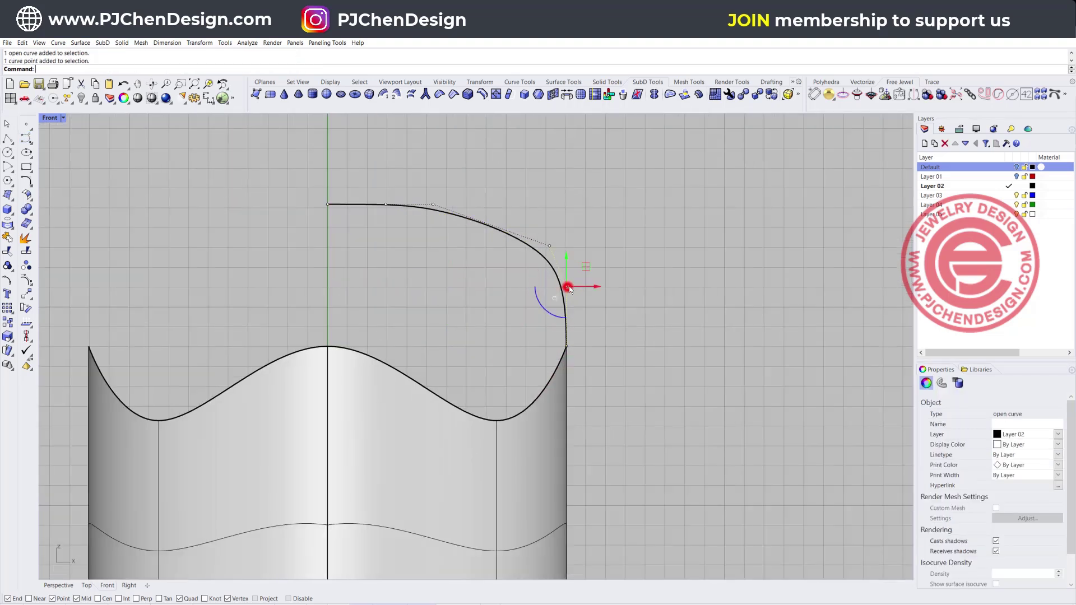
{"action": "left_click_drag", "start_coordinate": [568, 258], "coordinate": [569, 284]}
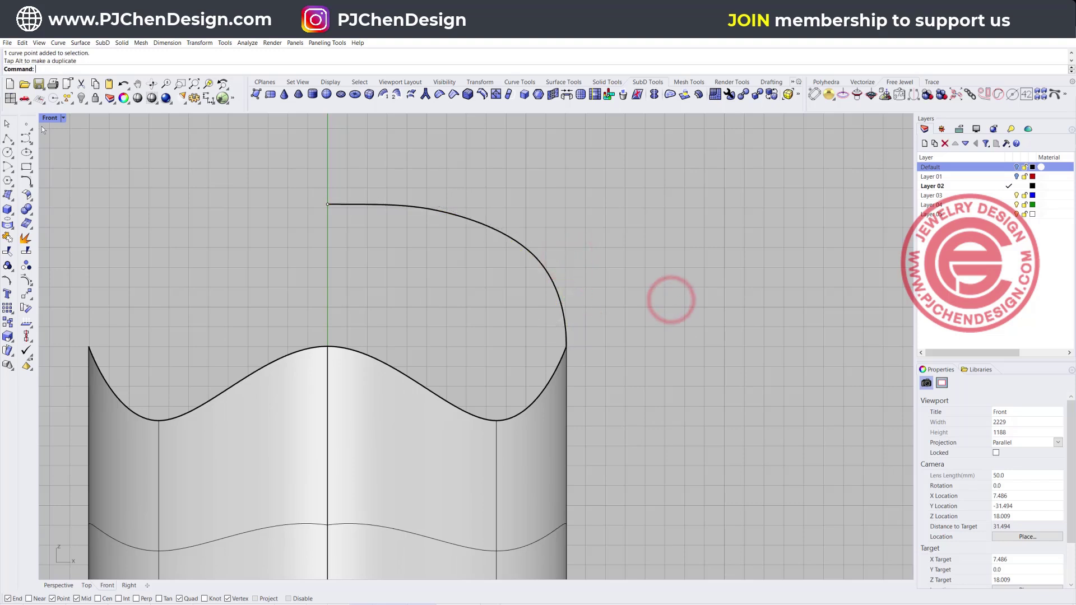
{"action": "double_click", "coordinate": [47, 120]}
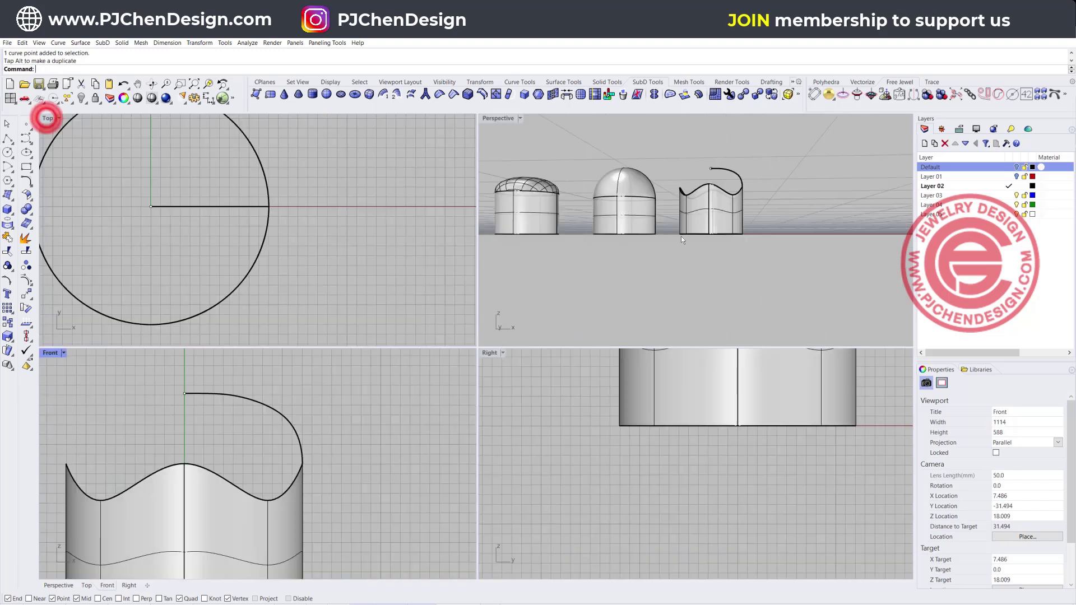
{"action": "double_click", "coordinate": [505, 118]}
{"action": "scroll", "coordinate": [521, 272], "scroll_direction": "up", "scroll_amount": 5}
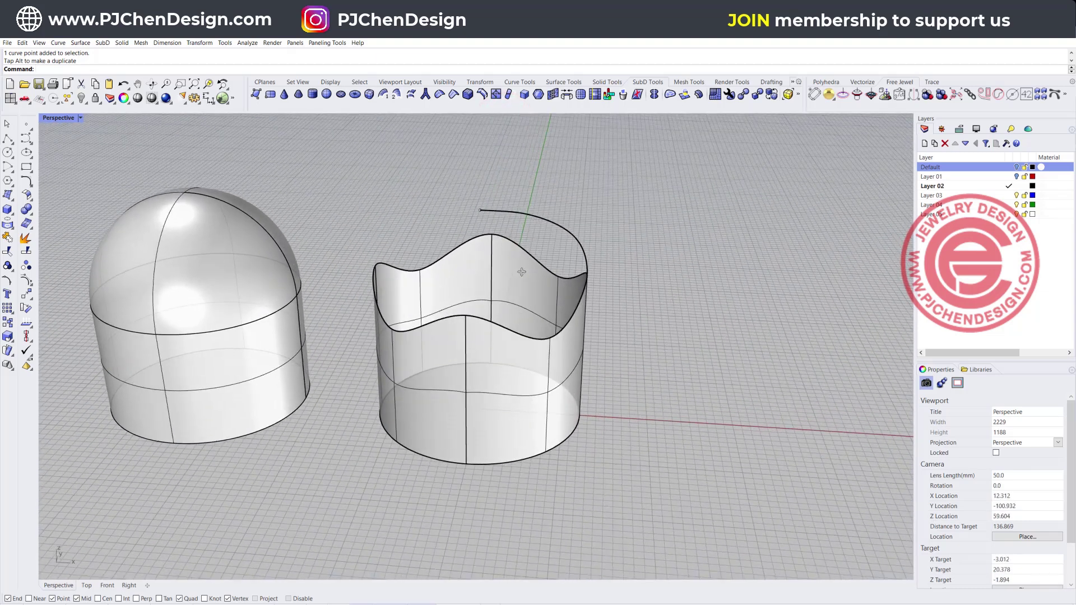
Rail-revolve the arched profile along the wavy rim edge around a vertical axis through the centre.
{"action": "left_click", "coordinate": [80, 44]}
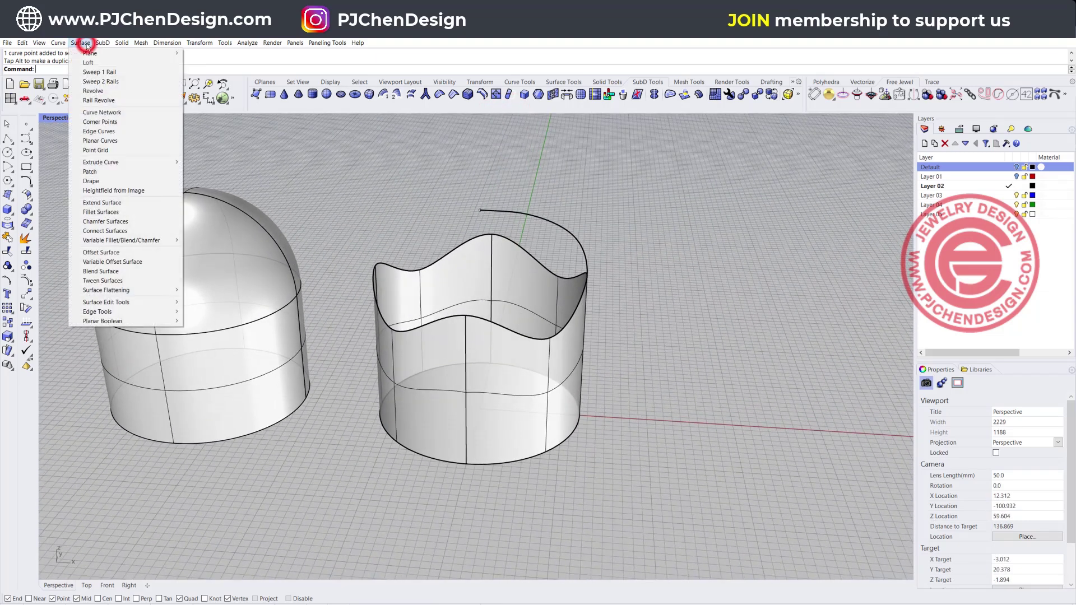
{"action": "left_click", "coordinate": [99, 100]}
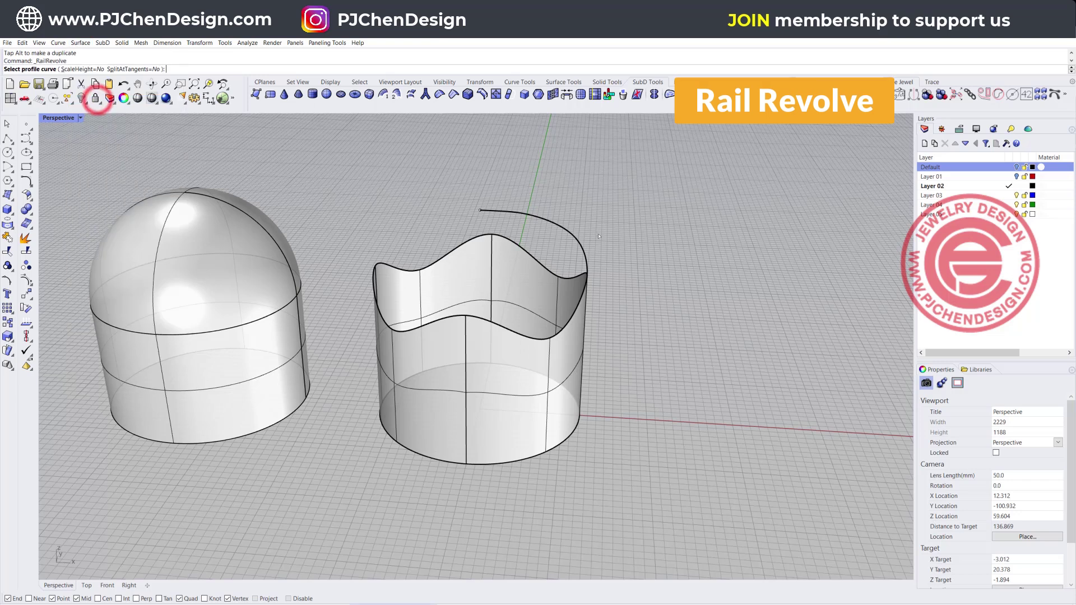
{"action": "left_click", "coordinate": [550, 223]}
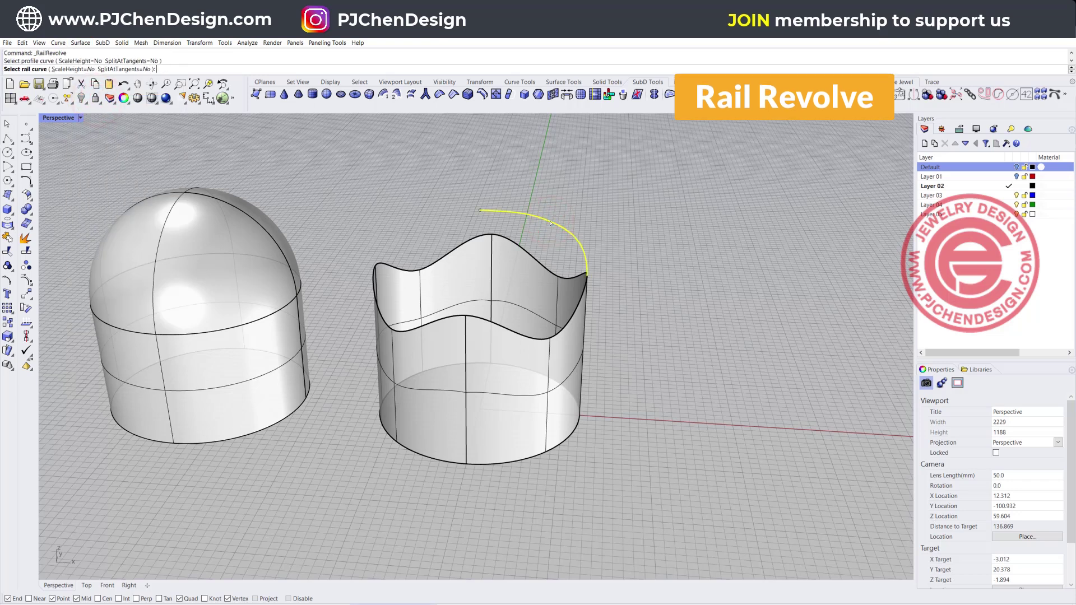
{"action": "left_click", "coordinate": [585, 293]}
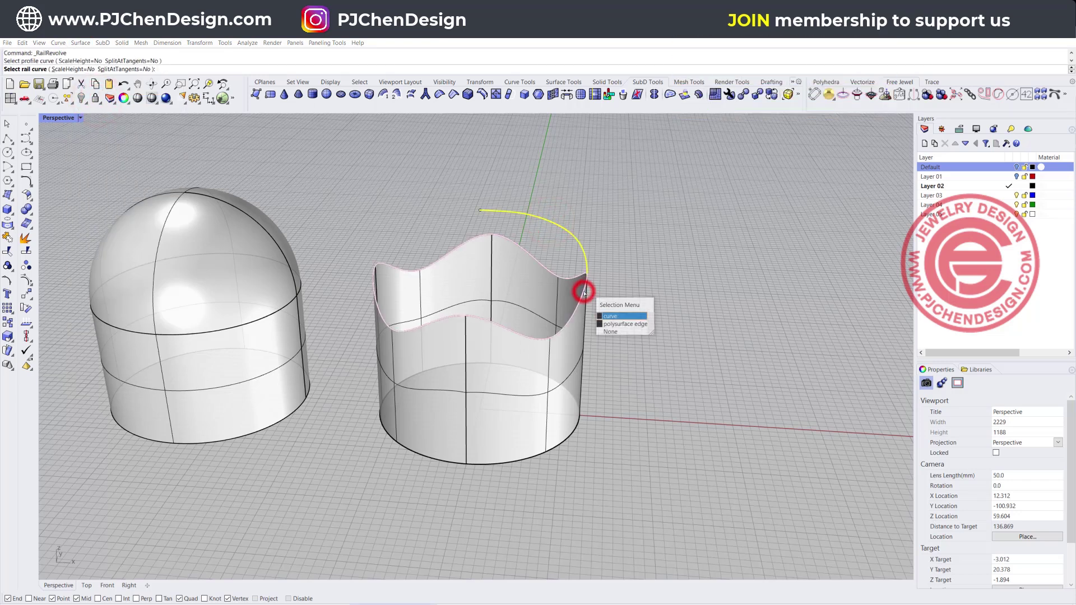
{"action": "left_click", "coordinate": [610, 315]}
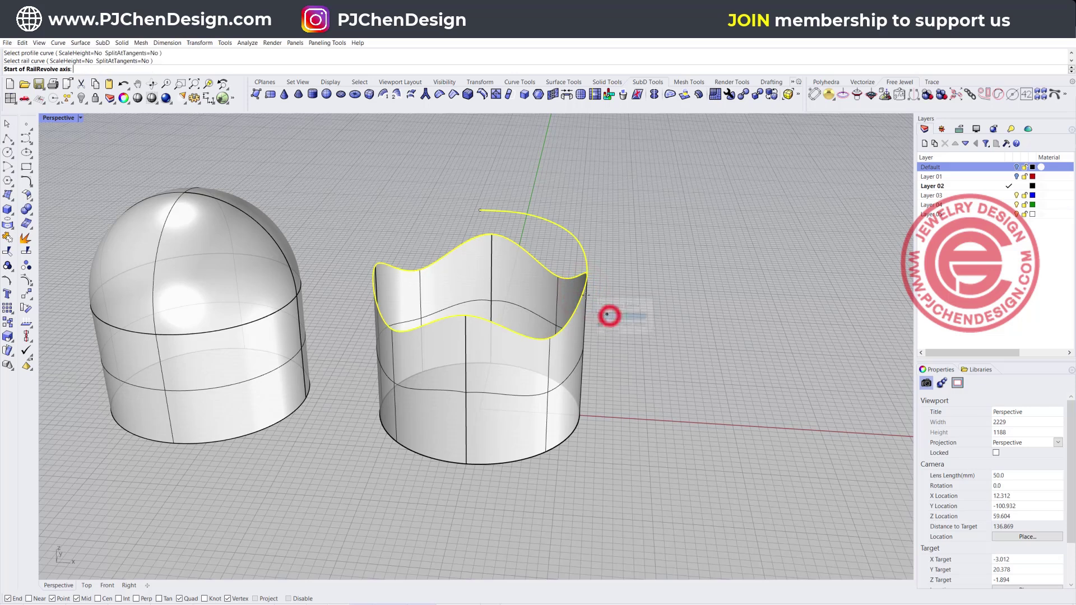
{"action": "left_click", "coordinate": [480, 210]}
{"action": "double_click", "coordinate": [59, 117]}
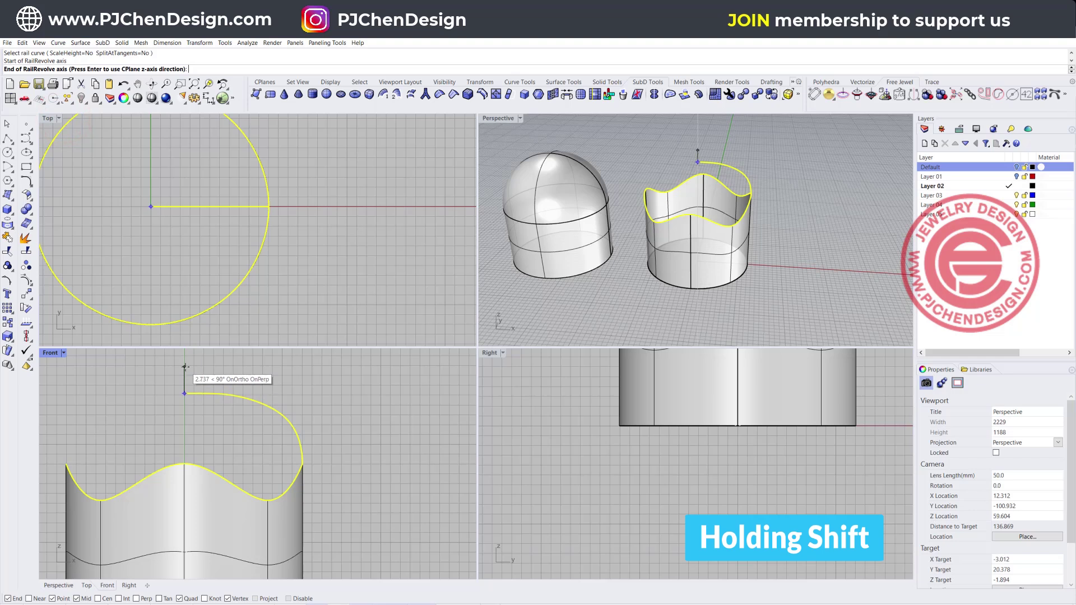
{"action": "left_click", "coordinate": [184, 367], "text": "shift"}
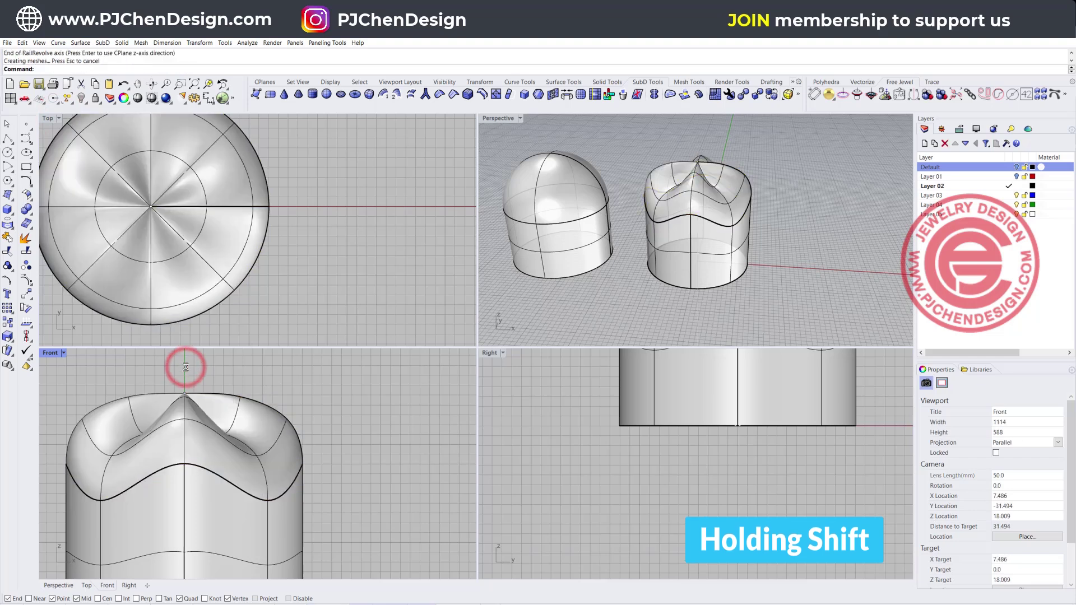
{"action": "left_click", "coordinate": [738, 211]}
{"action": "right_click_drag", "start_coordinate": [738, 211], "coordinate": [685, 234]}
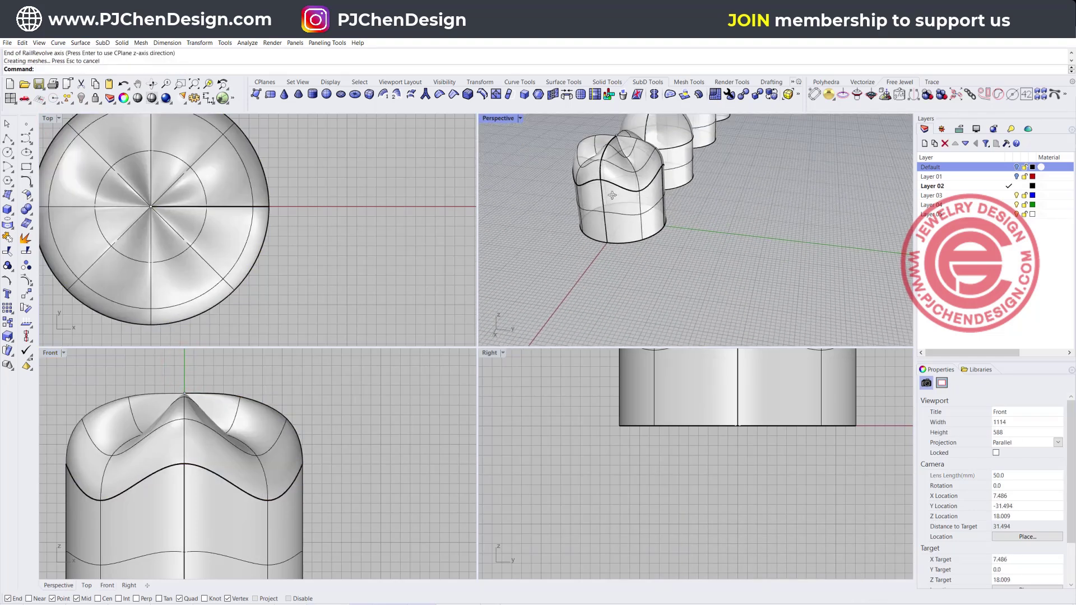
{"action": "right_click_drag", "start_coordinate": [612, 195], "coordinate": [658, 179]}
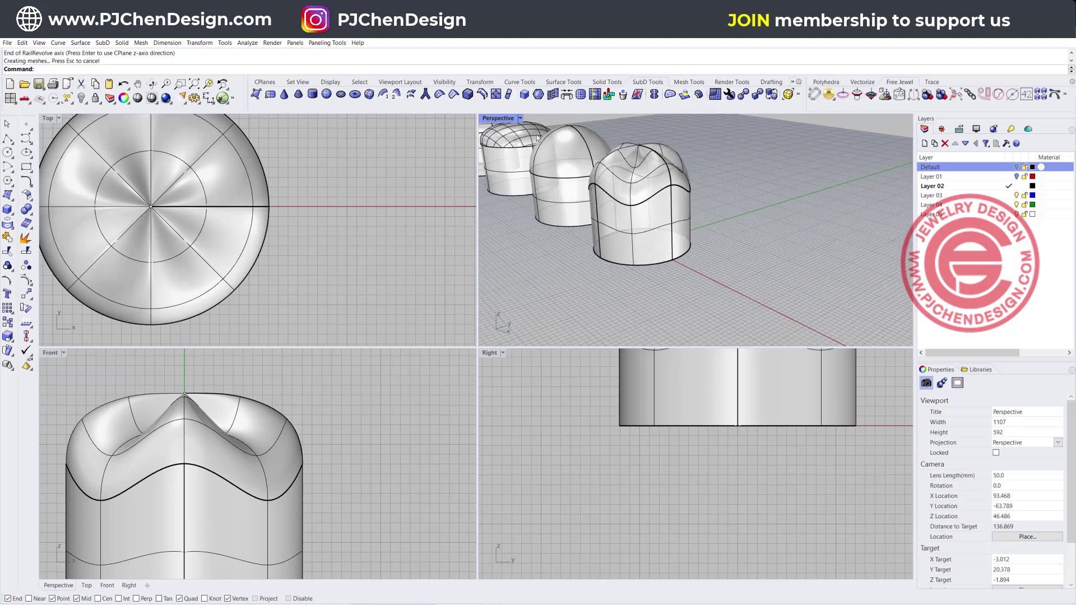
Switch the Perspective viewport to Rendered display.
{"action": "left_click", "coordinate": [520, 119]}
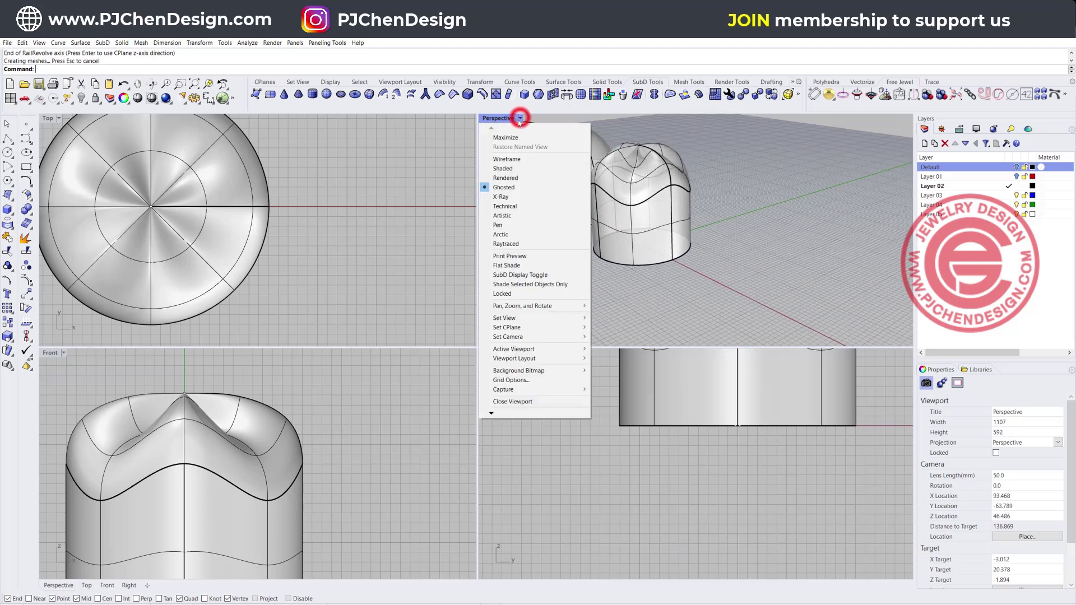
{"action": "left_click", "coordinate": [497, 178]}
{"action": "scroll", "coordinate": [633, 201], "scroll_direction": "up", "scroll_amount": 3}
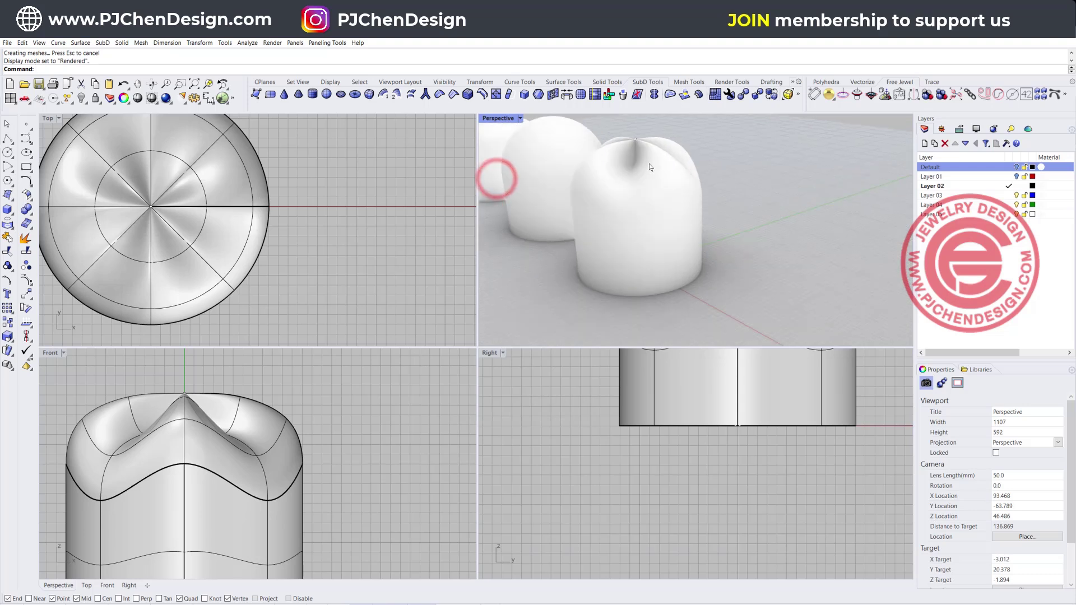
{"action": "right_click_drag", "start_coordinate": [630, 203], "coordinate": [726, 239]}
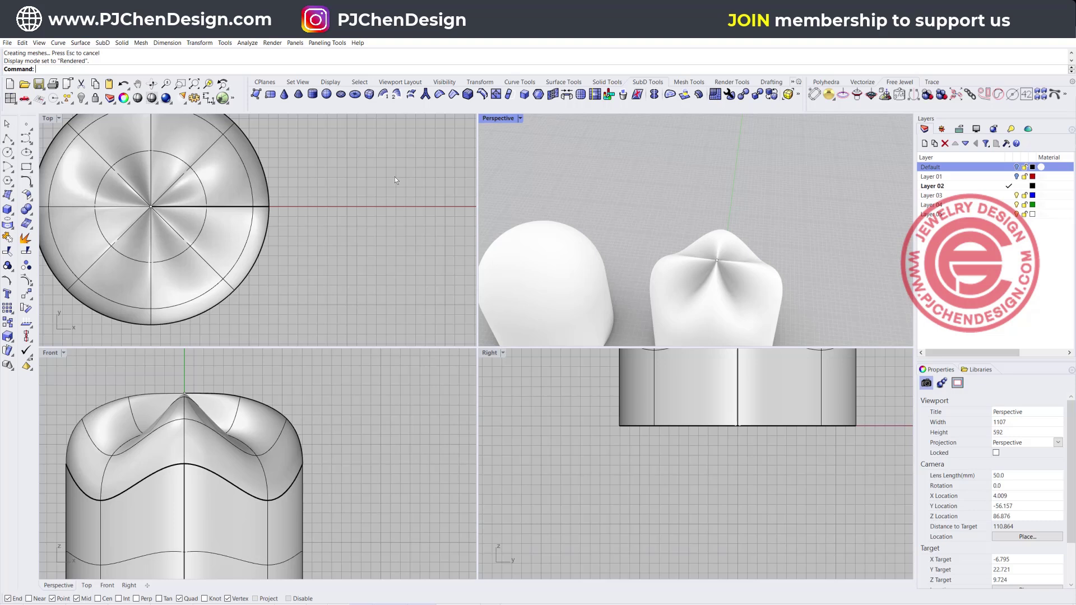
Join the revolved dome cap and the wavy cylinder into one polysurface.
{"action": "left_click", "coordinate": [230, 244]}
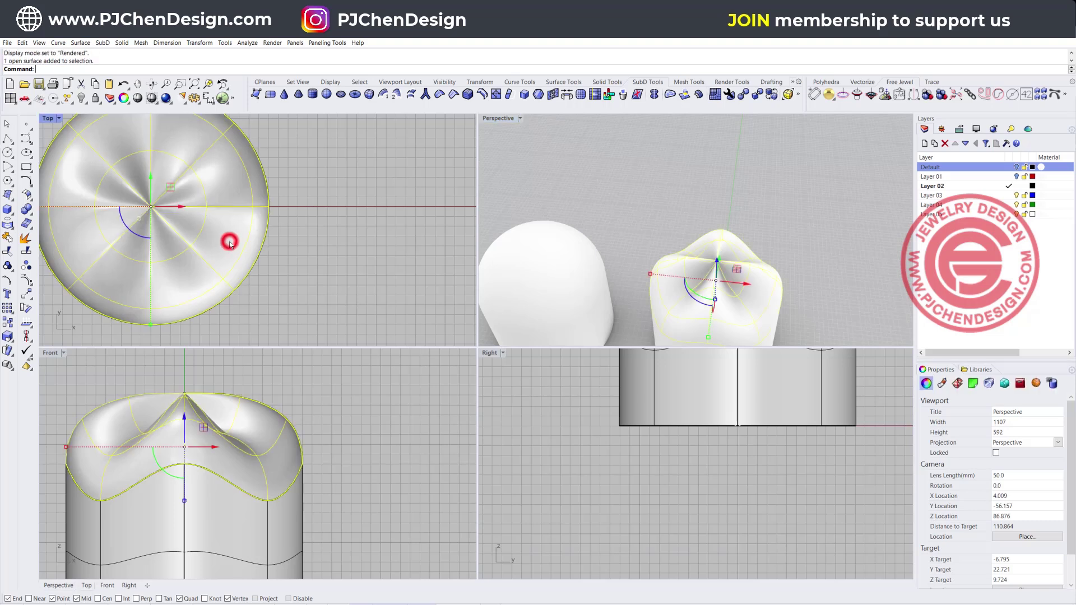
{"action": "left_click", "coordinate": [235, 521], "text": "shift"}
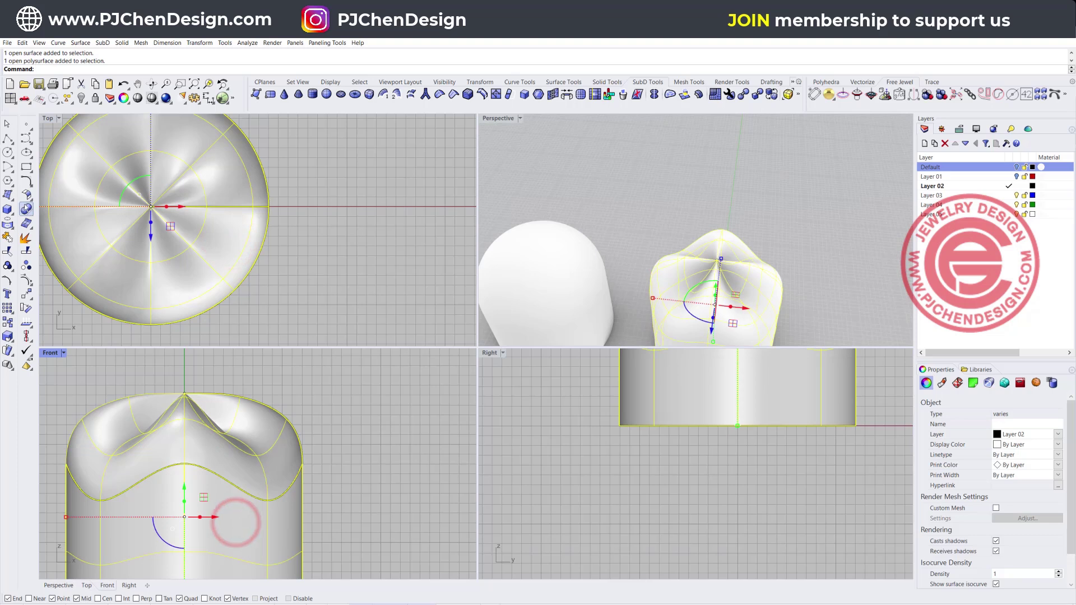
{"action": "left_click", "coordinate": [7, 239]}
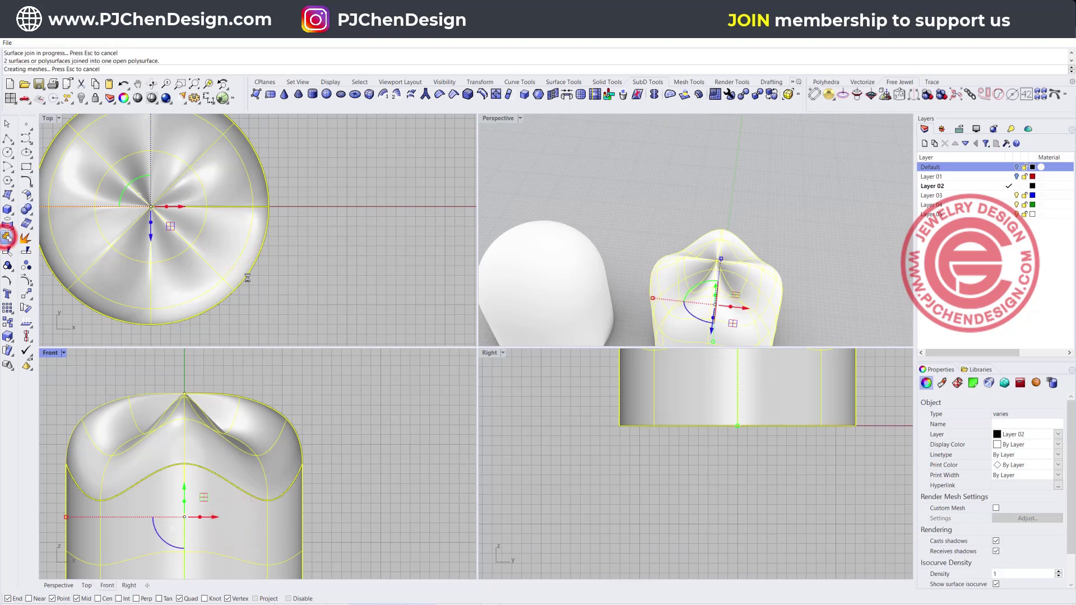
{"action": "scroll", "coordinate": [292, 279], "scroll_direction": "down", "scroll_amount": 8}
Move all four finished prongs left, clear of the base circle and curves.
{"action": "left_click", "coordinate": [245, 279]}
{"action": "left_click", "coordinate": [149, 274], "text": "shift"}
{"action": "scroll", "coordinate": [146, 274], "scroll_direction": "down", "scroll_amount": 8}
{"action": "right_click_drag", "start_coordinate": [139, 267], "coordinate": [270, 259]}
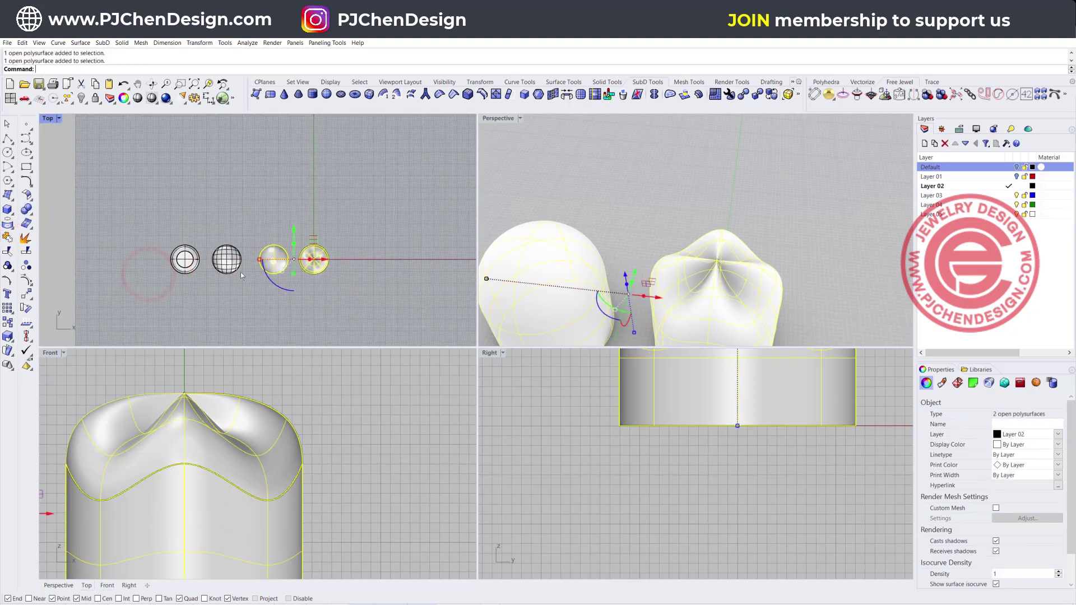
{"action": "left_click", "coordinate": [227, 263], "text": "shift"}
{"action": "left_click", "coordinate": [185, 259], "text": "shift"}
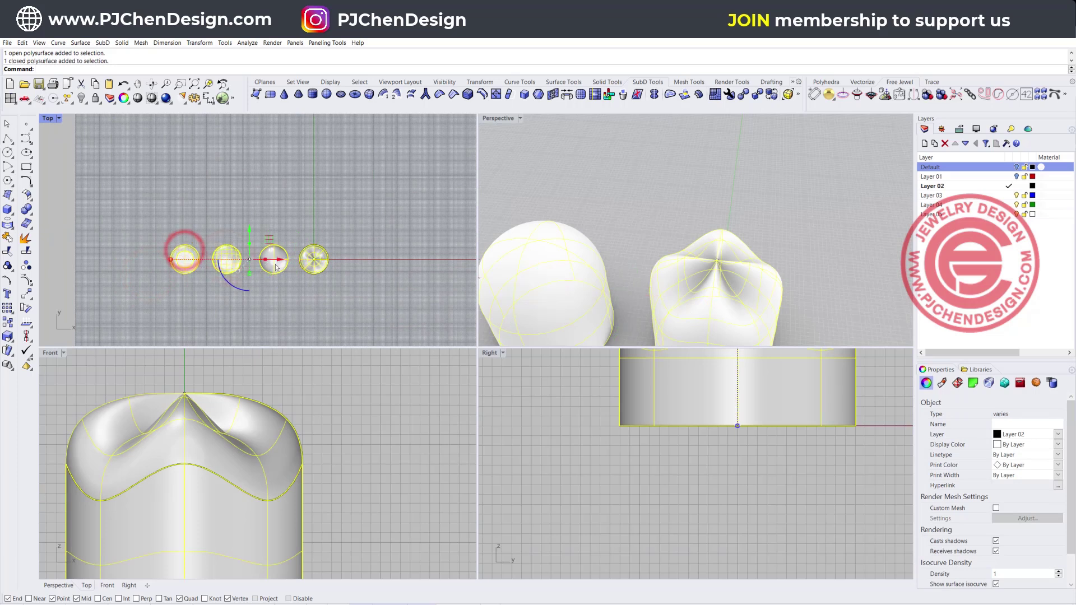
{"action": "left_click_drag", "start_coordinate": [281, 259], "coordinate": [230, 261]}
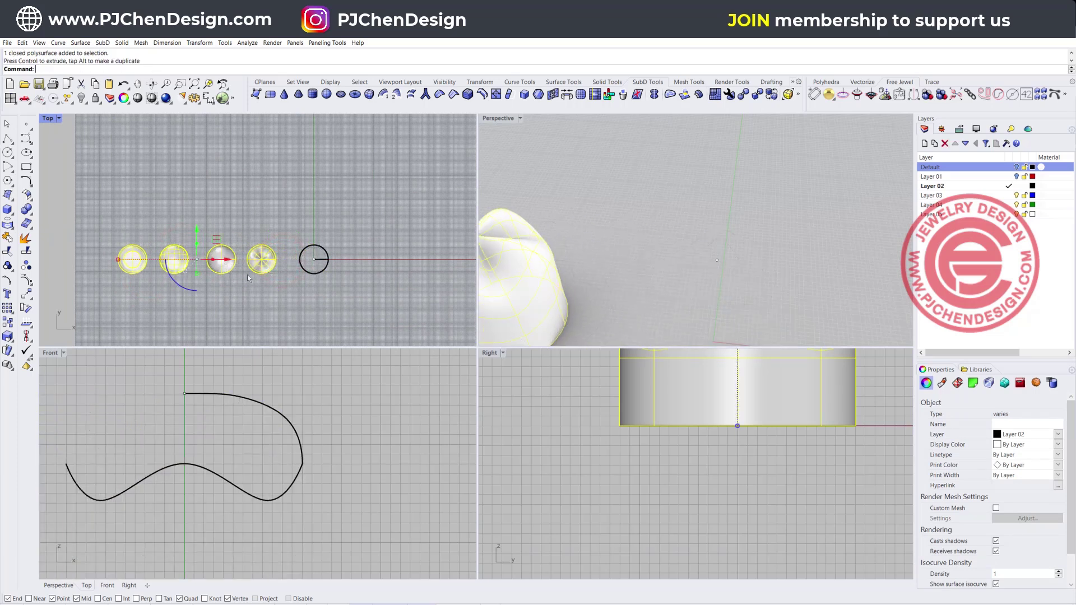
{"action": "left_click", "coordinate": [377, 251]}
Set Perspective to Ghosted display, maximize it, and orbit to frame the prongs and leftover curves.
{"action": "scroll", "coordinate": [638, 262], "scroll_direction": "down", "scroll_amount": 3}
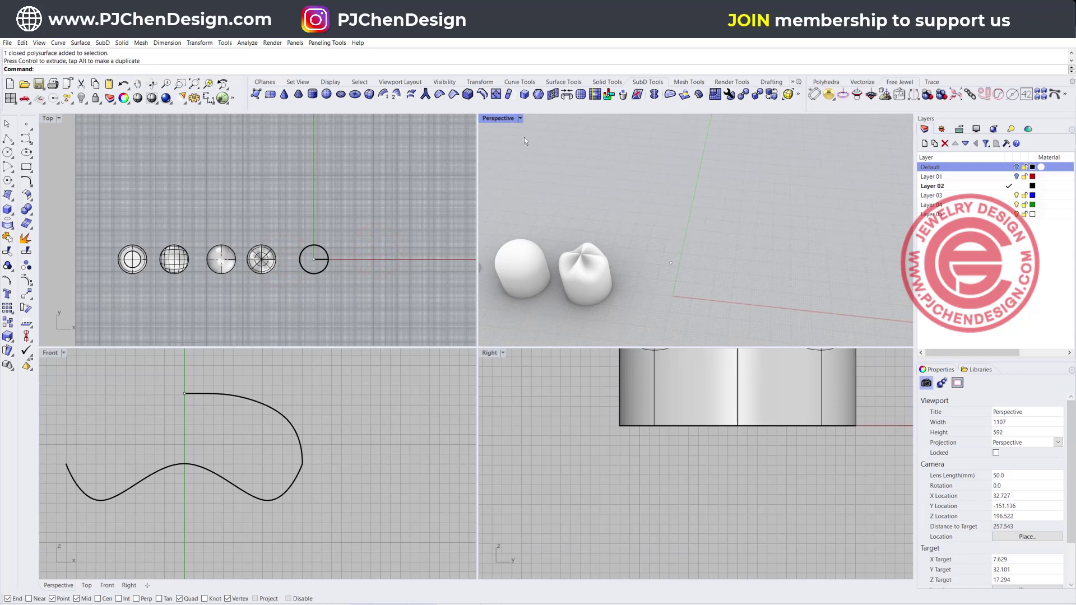
{"action": "left_click", "coordinate": [520, 118]}
{"action": "left_click", "coordinate": [512, 187]}
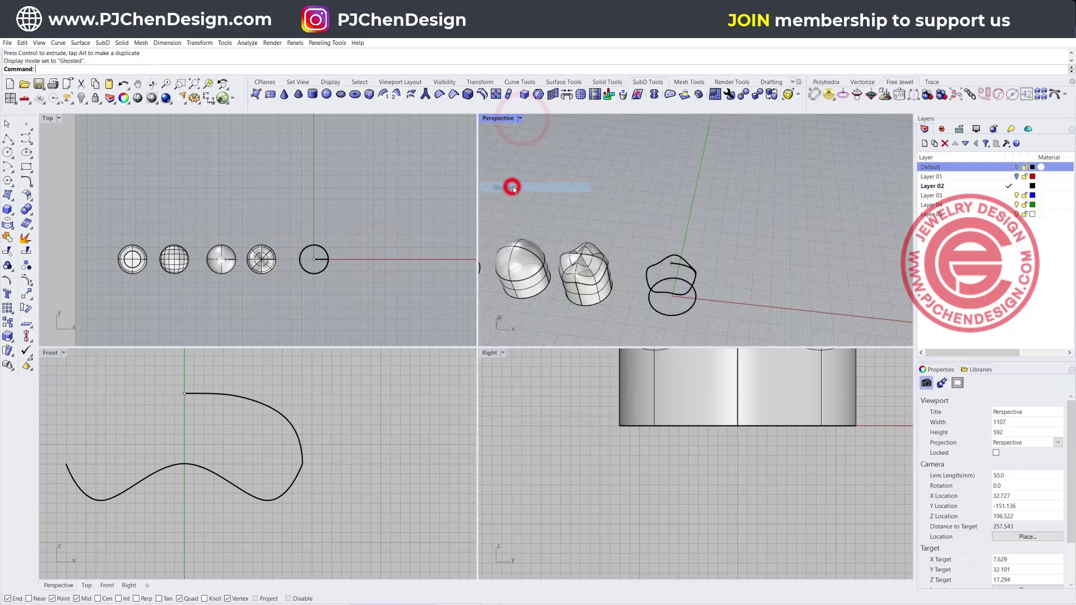
{"action": "double_click", "coordinate": [507, 122]}
{"action": "scroll", "coordinate": [305, 351], "scroll_direction": "up", "scroll_amount": 5}
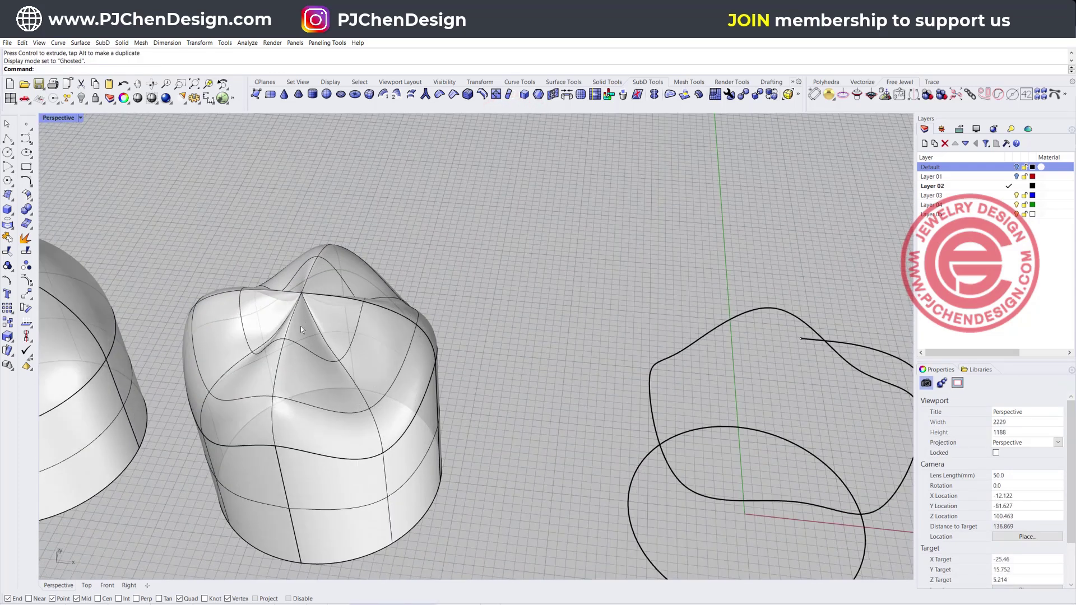
{"action": "right_click_drag", "start_coordinate": [300, 326], "coordinate": [339, 264]}
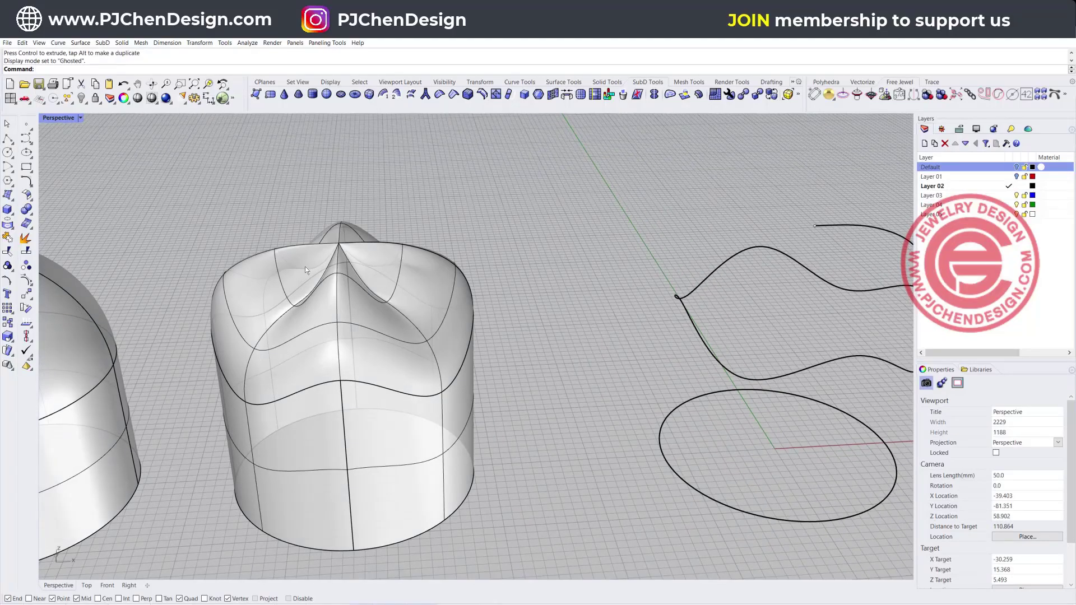
{"action": "scroll", "coordinate": [460, 260], "scroll_direction": "down", "scroll_amount": 8}
{"action": "right_click_drag", "start_coordinate": [510, 236], "coordinate": [410, 211]}
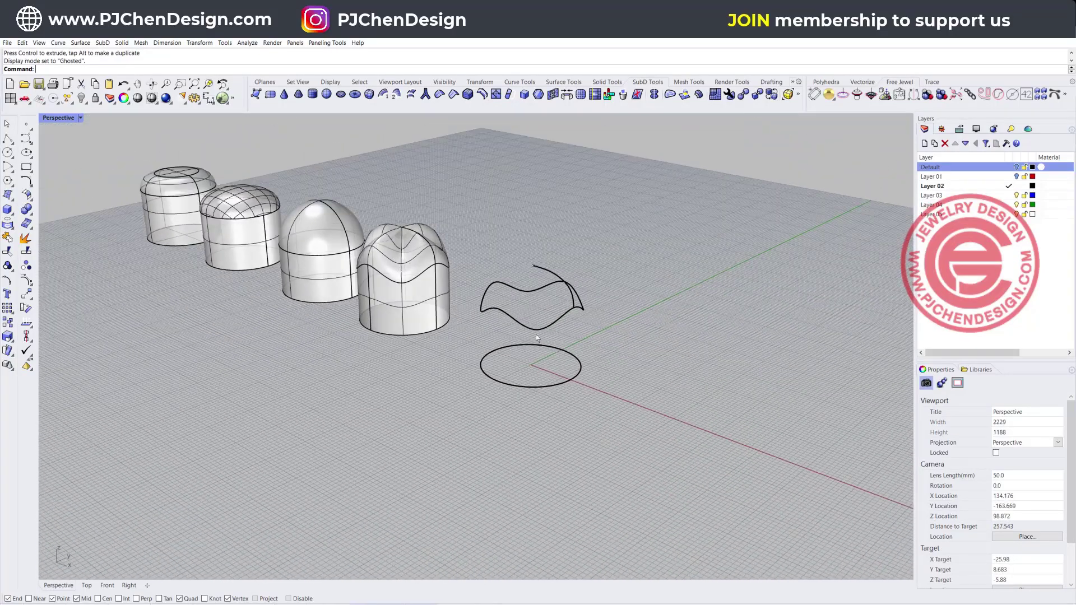
{"action": "right_click_drag", "start_coordinate": [536, 335], "coordinate": [442, 359], "text": "shift"}
{"action": "right_click_drag", "start_coordinate": [460, 291], "coordinate": [416, 287]}
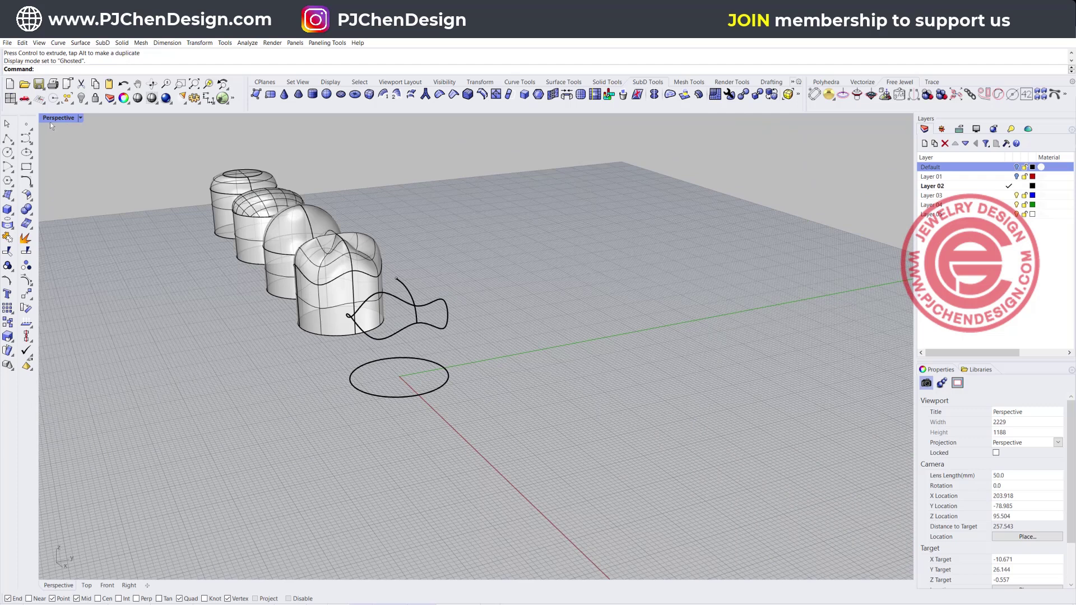
{"action": "double_click", "coordinate": [51, 117]}
{"action": "scroll", "coordinate": [704, 428], "scroll_direction": "down", "scroll_amount": 5}
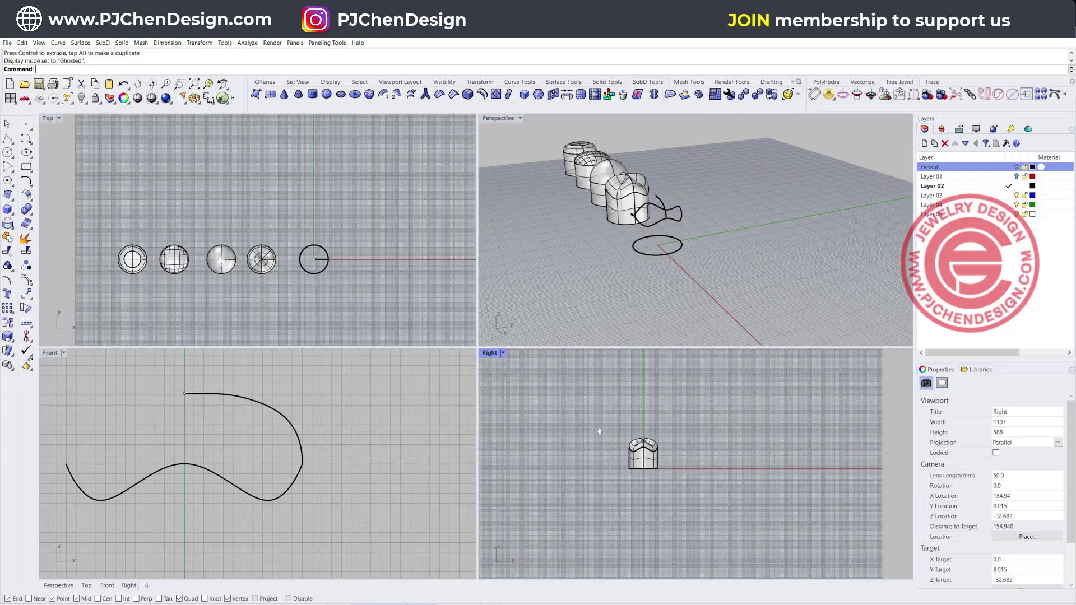
Draw a curve from the circle centre down along the surface edge to the rim's quadrant point.
{"action": "scroll", "coordinate": [644, 440], "scroll_direction": "up", "scroll_amount": 10}
{"action": "left_click", "coordinate": [27, 140]}
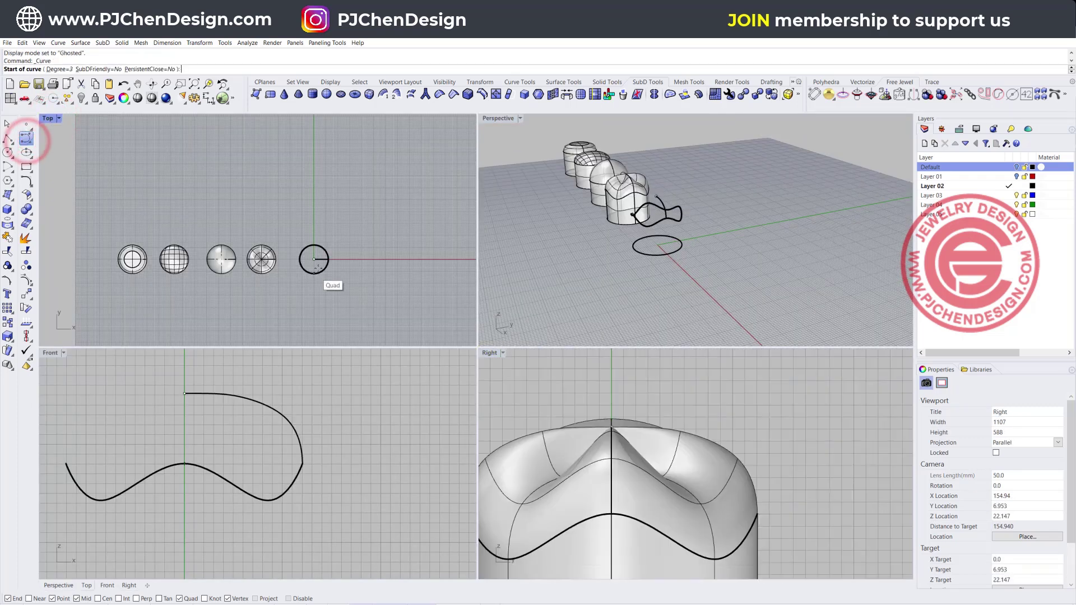
{"action": "left_click", "coordinate": [314, 259]}
{"action": "scroll", "coordinate": [717, 466], "scroll_direction": "up", "scroll_amount": 3}
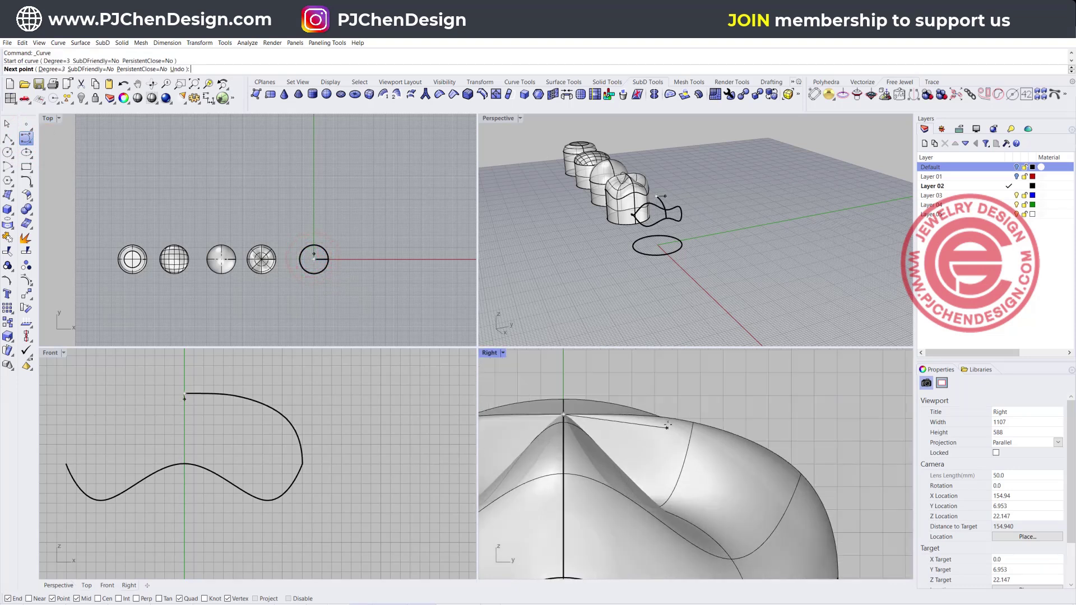
{"action": "left_click", "coordinate": [670, 420]}
{"action": "right_click_drag", "start_coordinate": [798, 489], "coordinate": [723, 415]}
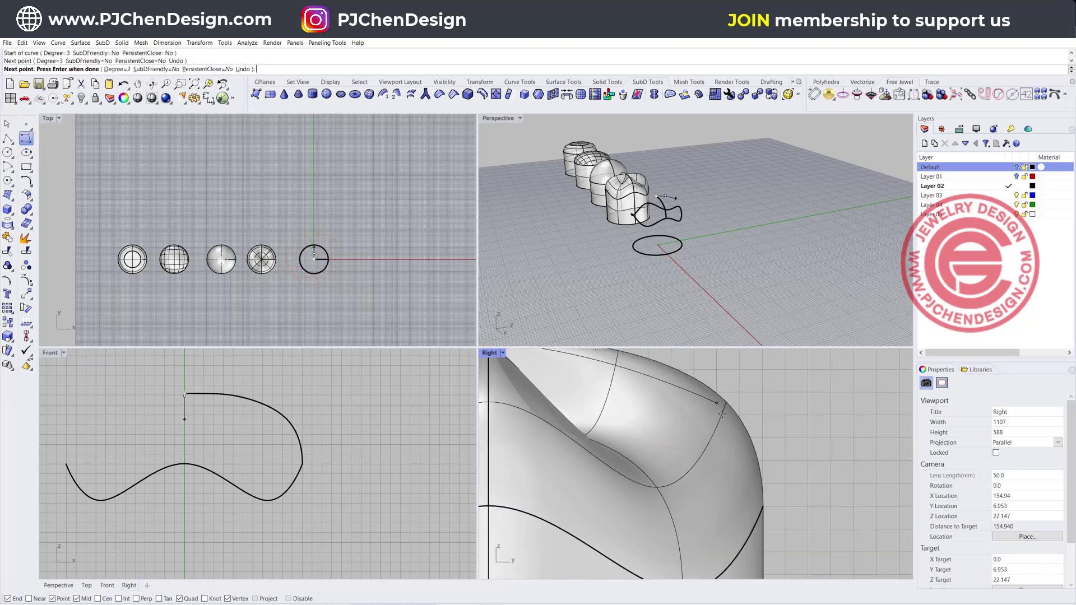
{"action": "left_click", "coordinate": [722, 415]}
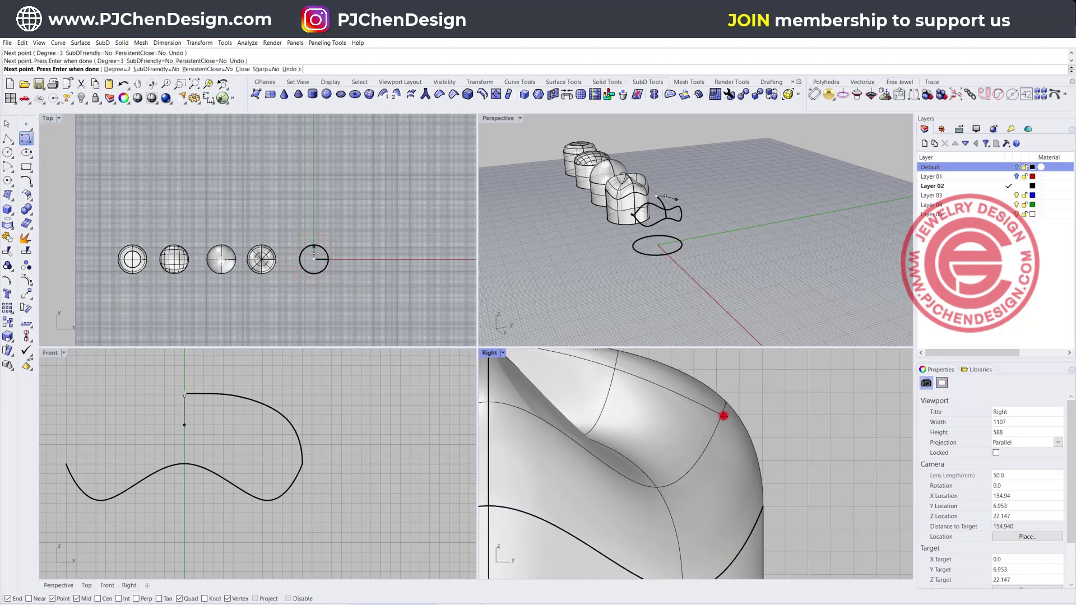
{"action": "left_click", "coordinate": [762, 506]}
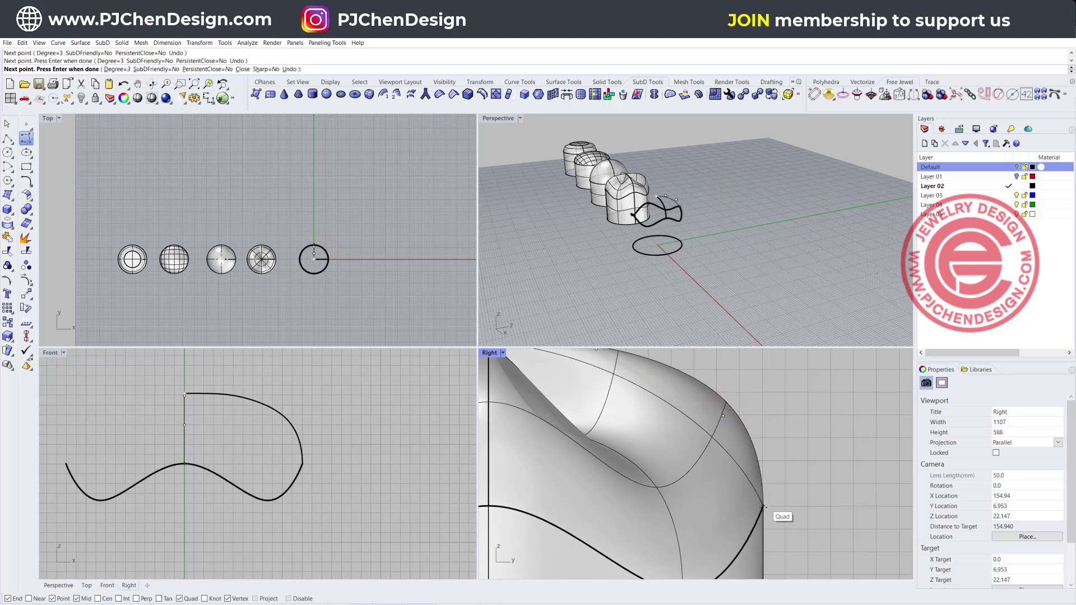
{"action": "left_click", "coordinate": [761, 448]}
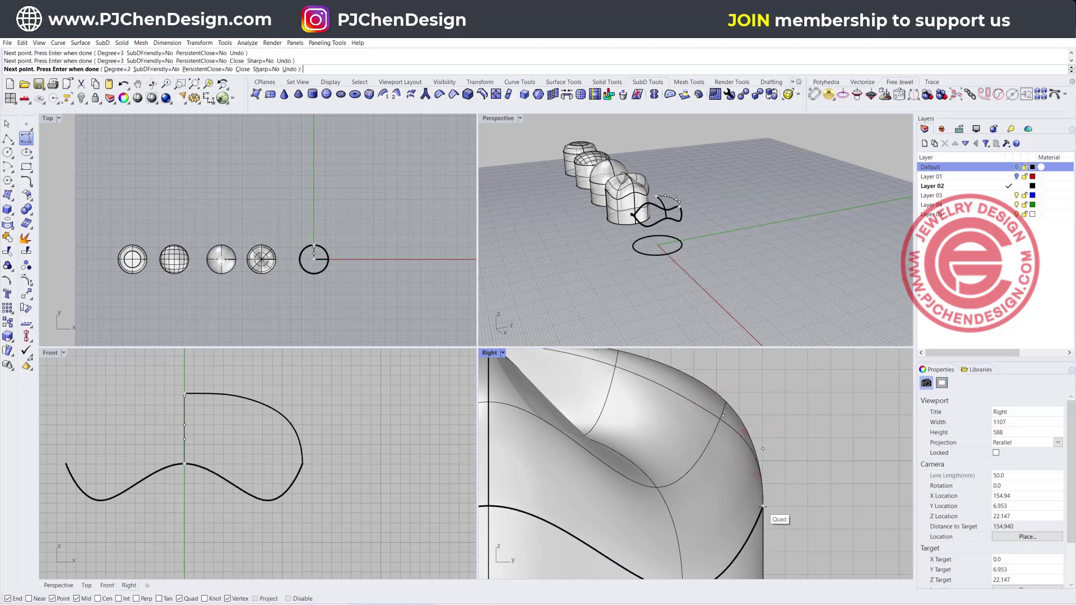
{"action": "left_click", "coordinate": [762, 507]}
{"action": "right_click", "coordinate": [762, 506]}
Inspect the new profile curve in a maximized, orbited Perspective view.
{"action": "scroll", "coordinate": [738, 367], "scroll_direction": "down", "scroll_amount": 6}
{"action": "scroll", "coordinate": [698, 215], "scroll_direction": "up", "scroll_amount": 4}
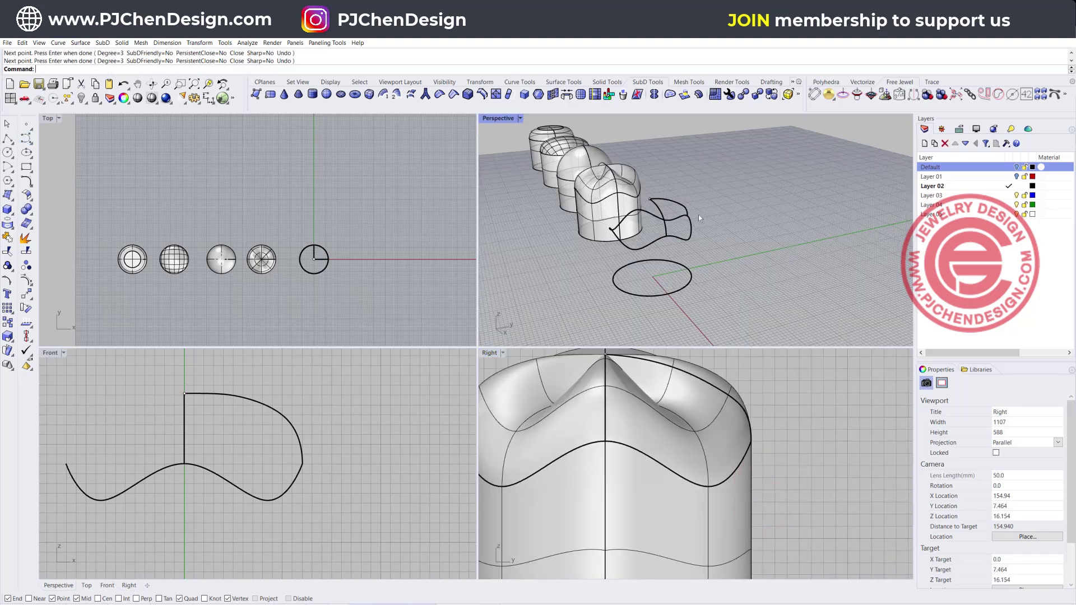
{"action": "right_click_drag", "start_coordinate": [707, 219], "coordinate": [541, 283]}
{"action": "scroll", "coordinate": [669, 239], "scroll_direction": "up", "scroll_amount": 6}
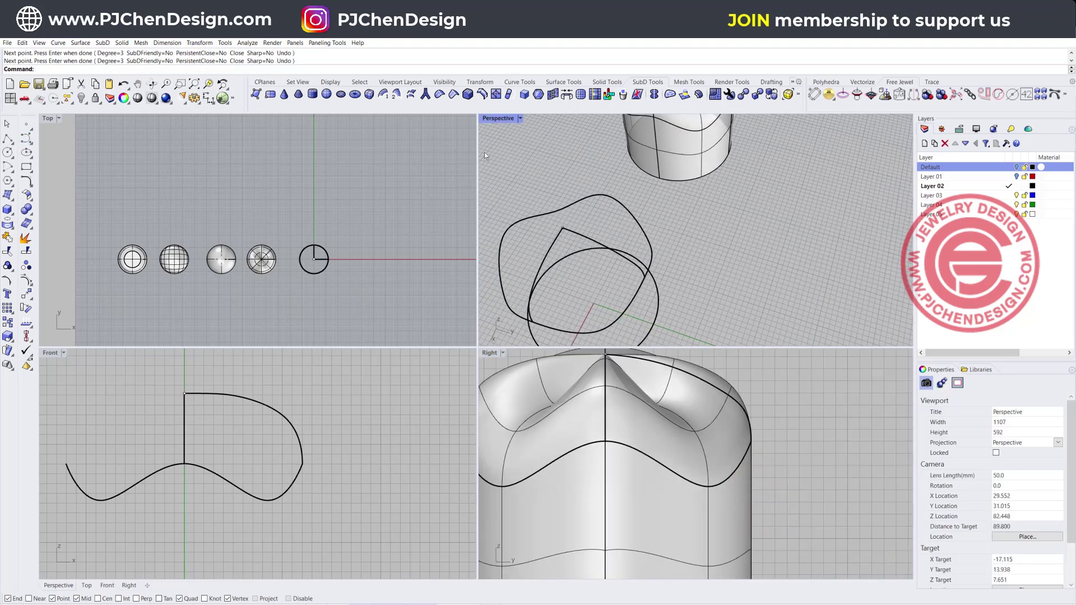
{"action": "double_click", "coordinate": [487, 119]}
{"action": "scroll", "coordinate": [529, 209], "scroll_direction": "down", "scroll_amount": 6}
{"action": "right_click_drag", "start_coordinate": [358, 313], "coordinate": [429, 286]}
Mirror the profile curve about its endpoint to create a copy.
{"action": "left_click", "coordinate": [428, 284]}
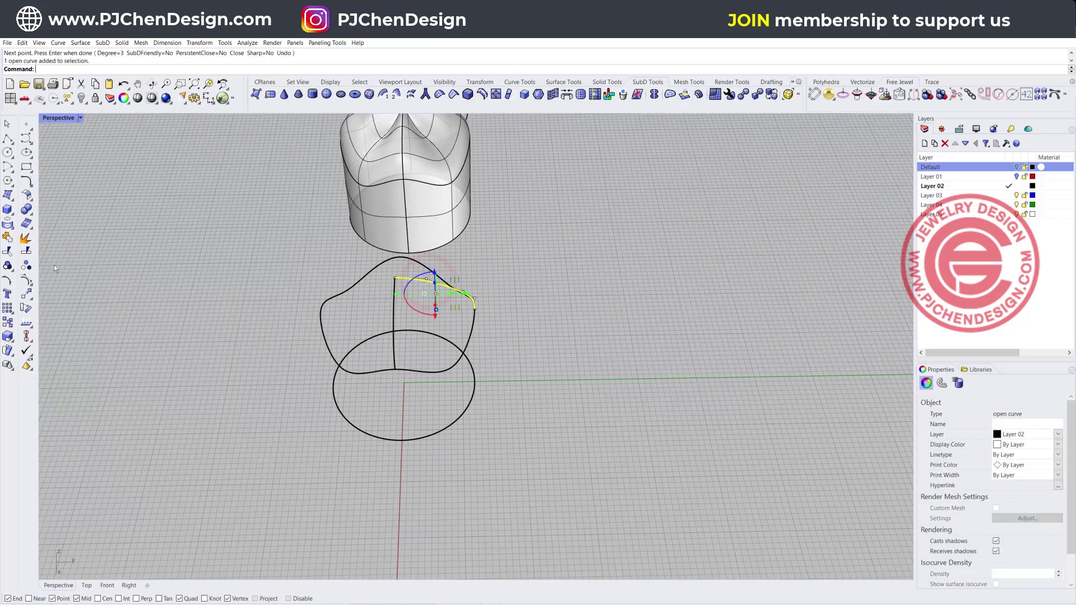
{"action": "left_click", "coordinate": [26, 293]}
{"action": "left_click", "coordinate": [43, 312]}
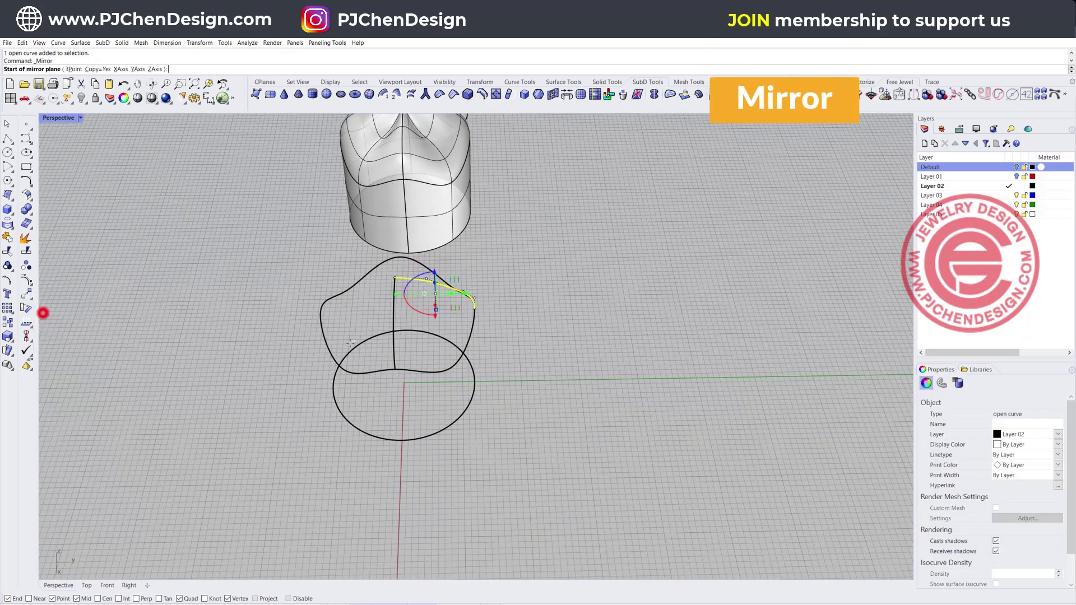
{"action": "left_click", "coordinate": [395, 275]}
{"action": "left_click", "coordinate": [386, 313]}
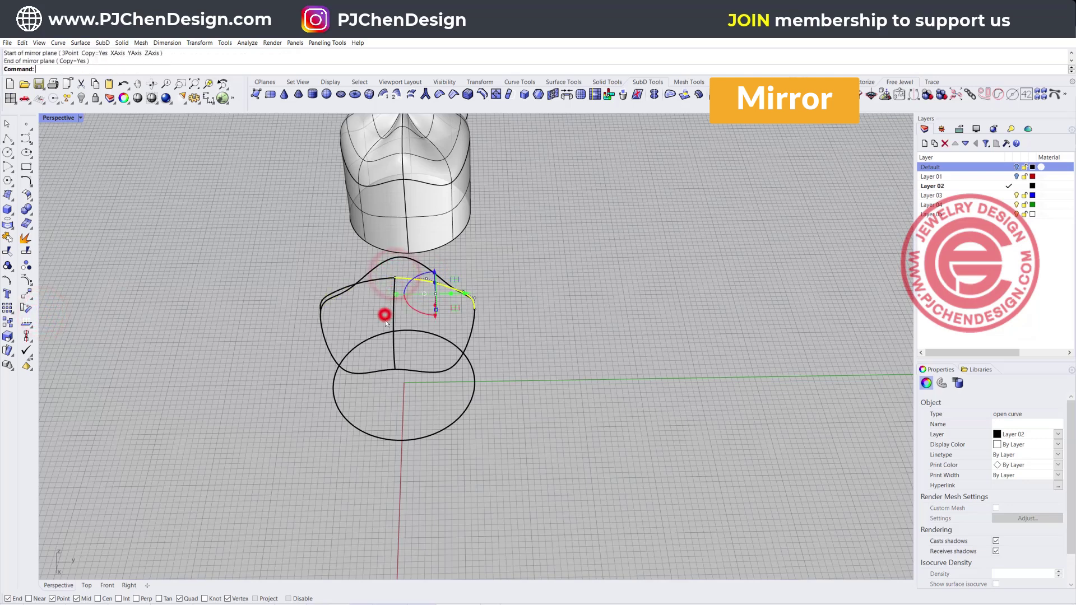
{"action": "right_click_drag", "start_coordinate": [385, 313], "coordinate": [462, 354]}
Mirror the copied curve again from its endpoint to make another copy.
{"action": "left_click", "coordinate": [549, 301]}
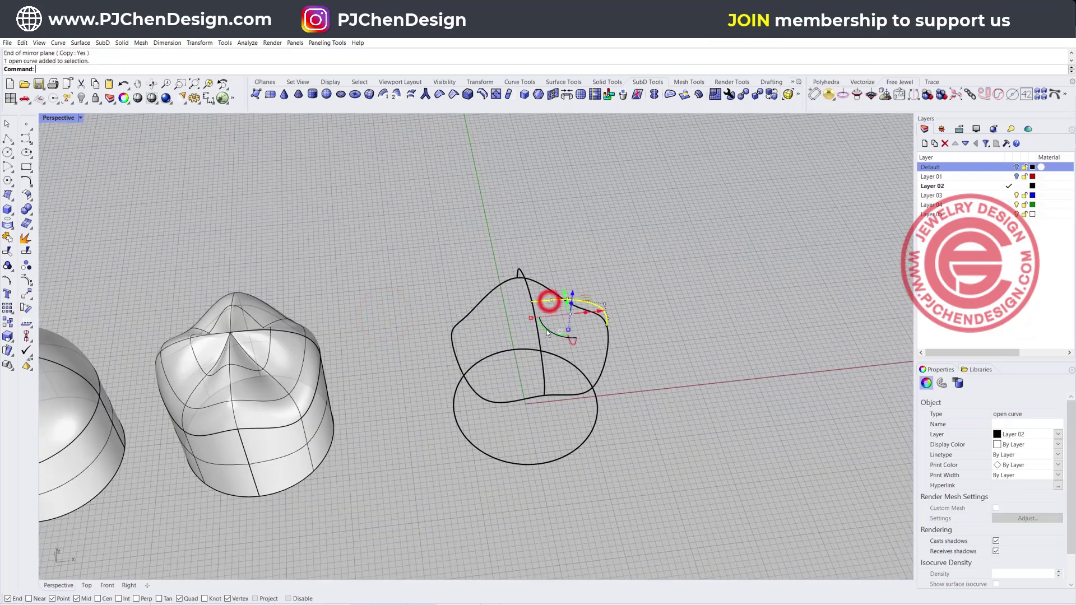
{"action": "key", "text": "Return"}
{"action": "left_click", "coordinate": [531, 301]}
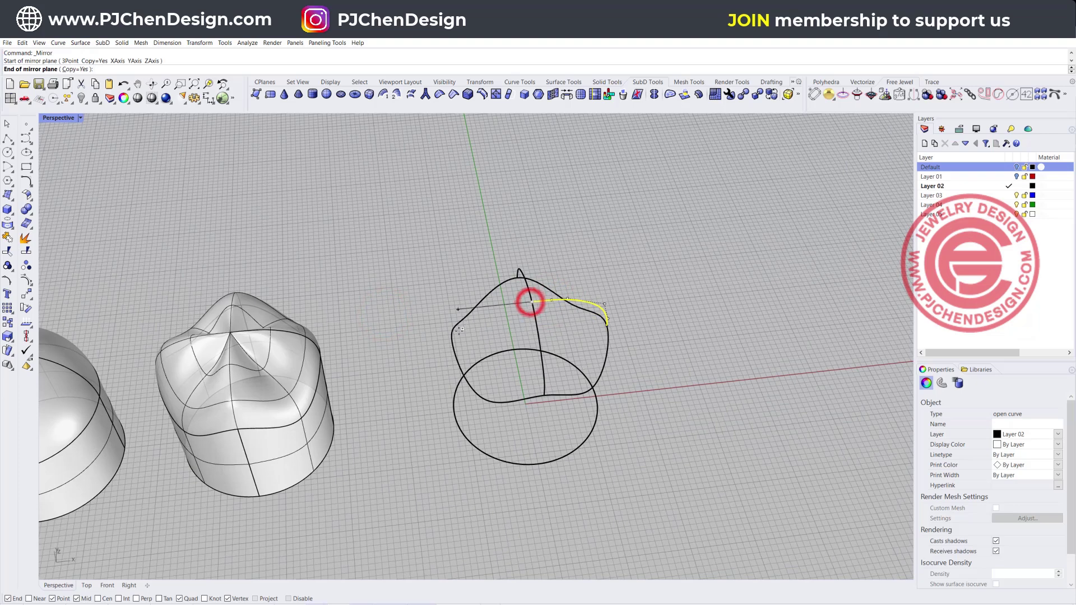
{"action": "left_click", "coordinate": [534, 242]}
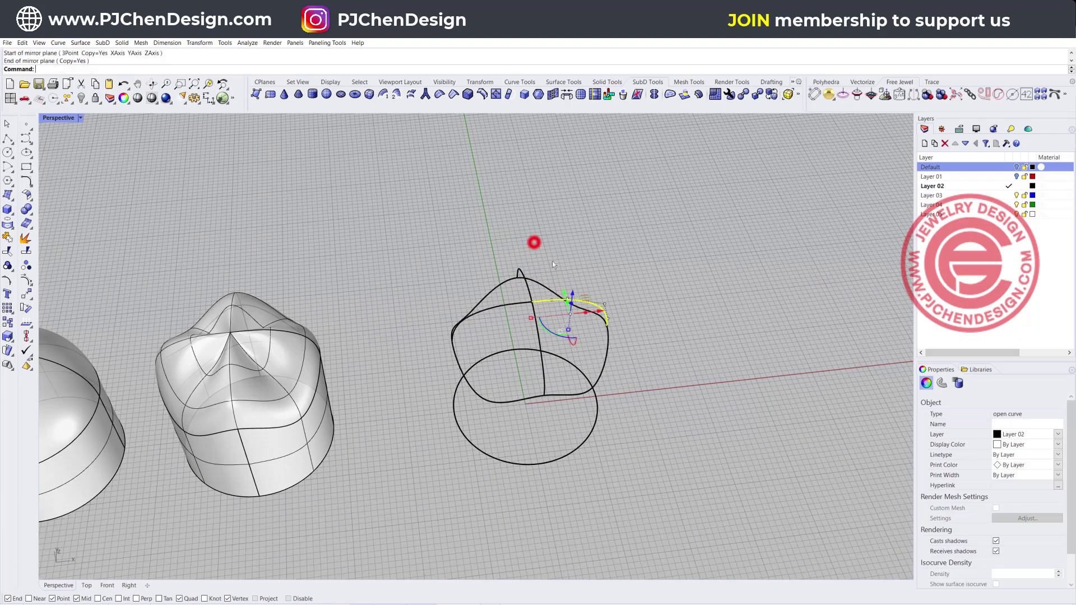
{"action": "right_click_drag", "start_coordinate": [683, 295], "coordinate": [645, 294]}
{"action": "scroll", "coordinate": [489, 296], "scroll_direction": "up", "scroll_amount": 9}
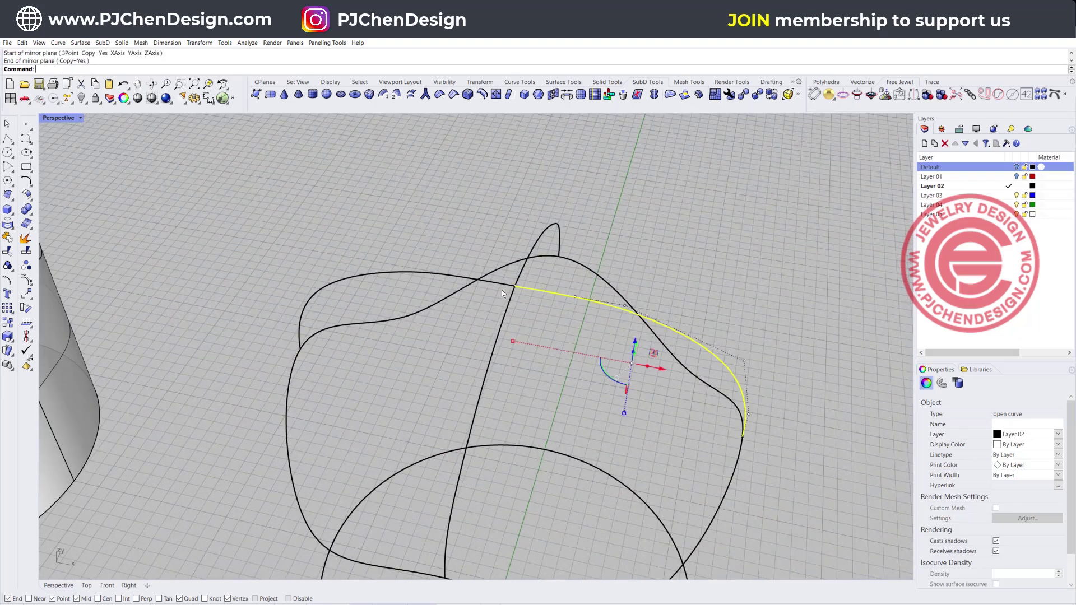
Join each pair of curves into a single arch spanning the wavy rim.
{"action": "left_click", "coordinate": [505, 282], "text": "shift"}
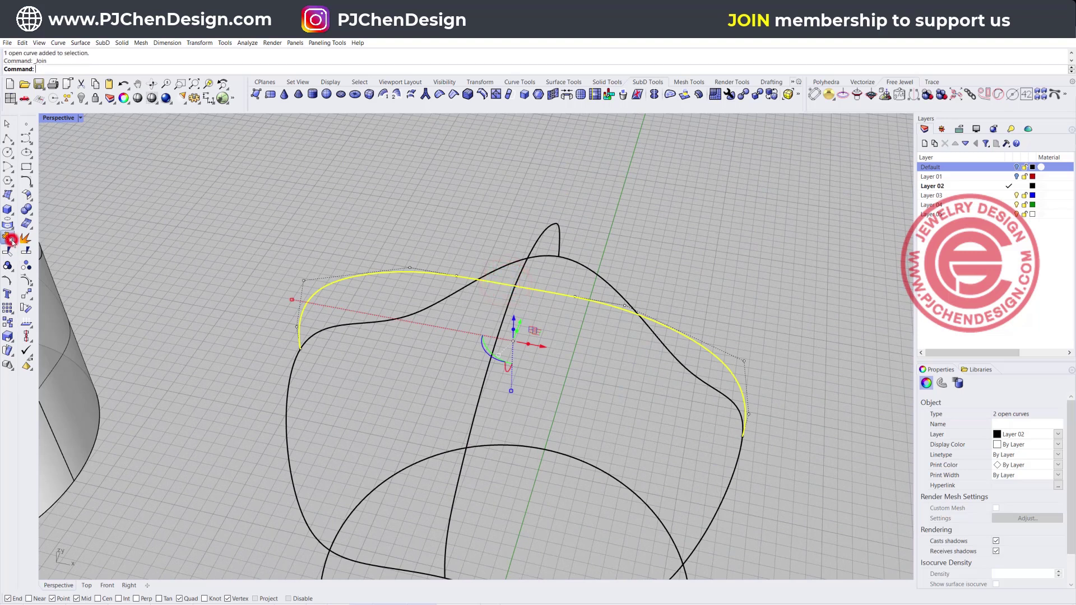
{"action": "left_click", "coordinate": [586, 356]}
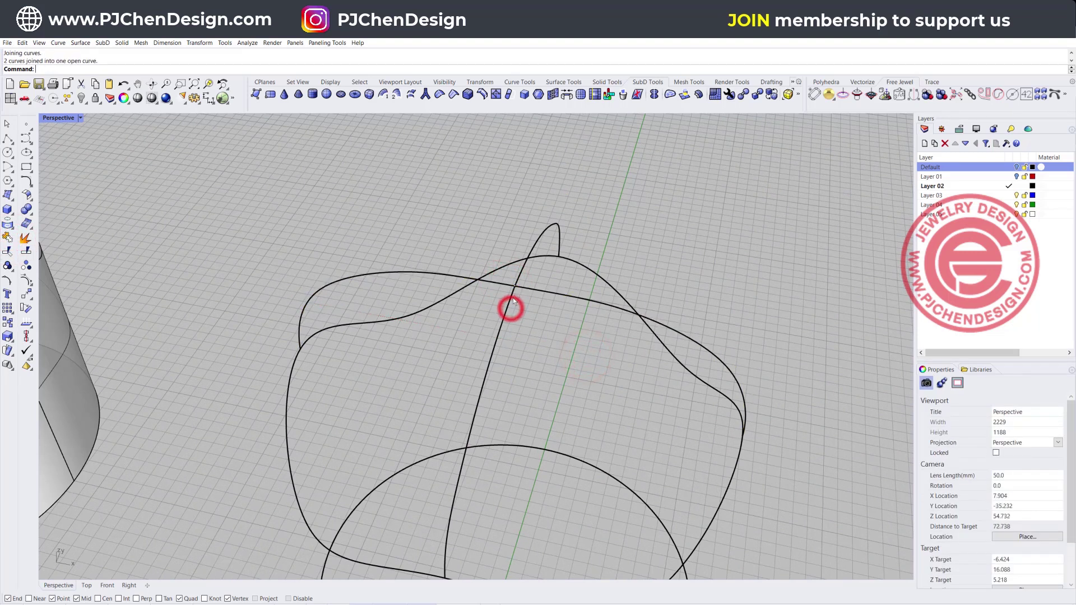
{"action": "left_click", "coordinate": [513, 301]}
{"action": "left_click", "coordinate": [512, 283], "text": "shift"}
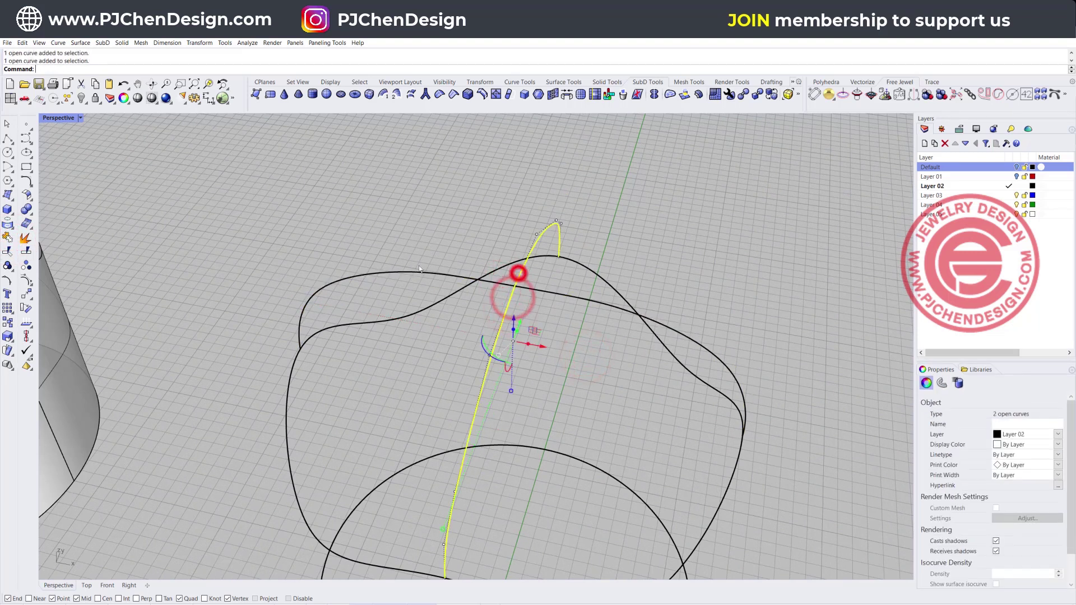
{"action": "left_click", "coordinate": [7, 237]}
{"action": "right_click_drag", "start_coordinate": [577, 271], "coordinate": [582, 229]}
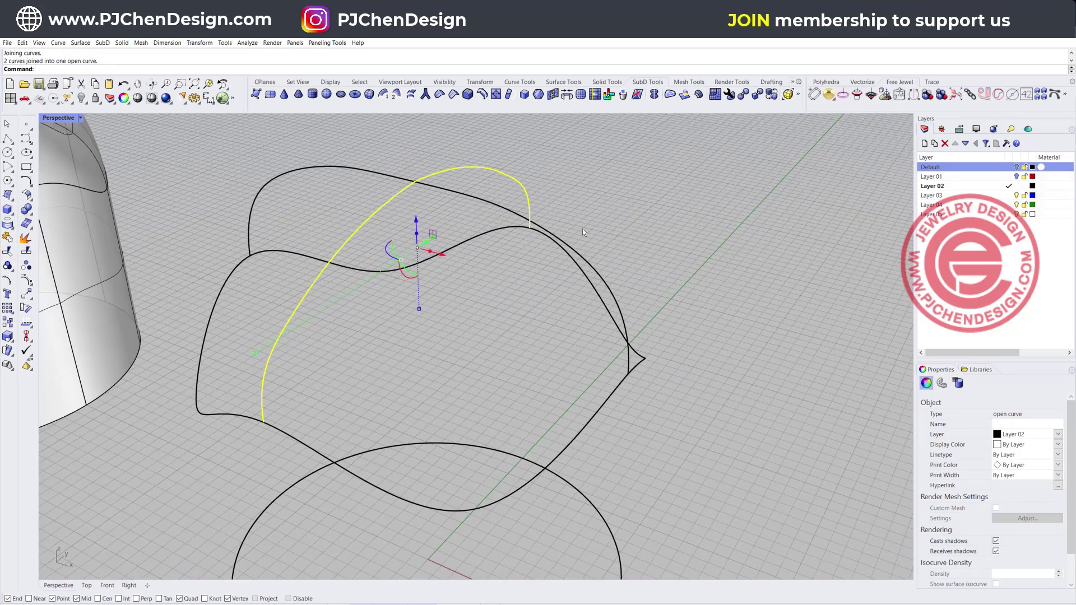
{"action": "left_click", "coordinate": [562, 249]}
Split the closed wavy curve using the arching curve as the cutter.
{"action": "left_click", "coordinate": [23, 252]}
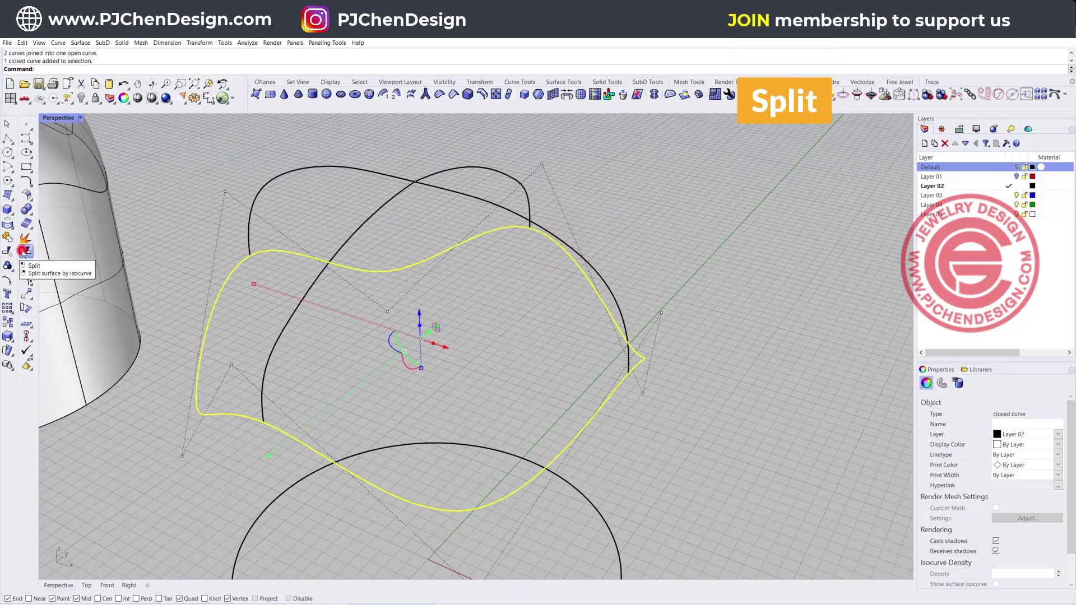
{"action": "left_click", "coordinate": [270, 362]}
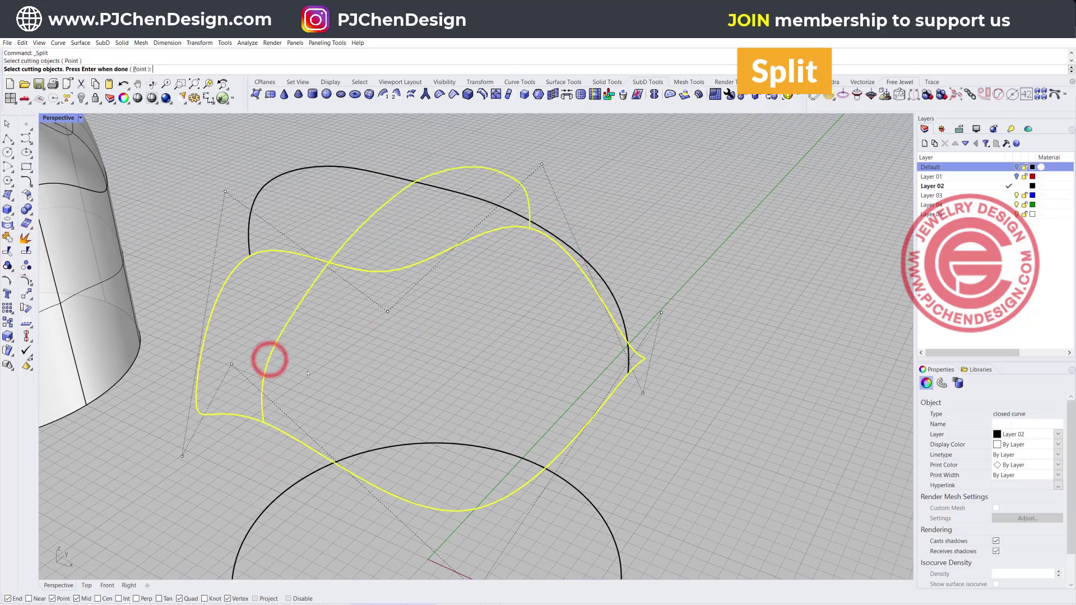
{"action": "right_click", "coordinate": [324, 389]}
Set the split pieces and the arch curve to display Red, then view them from the front.
{"action": "left_click", "coordinate": [279, 431]}
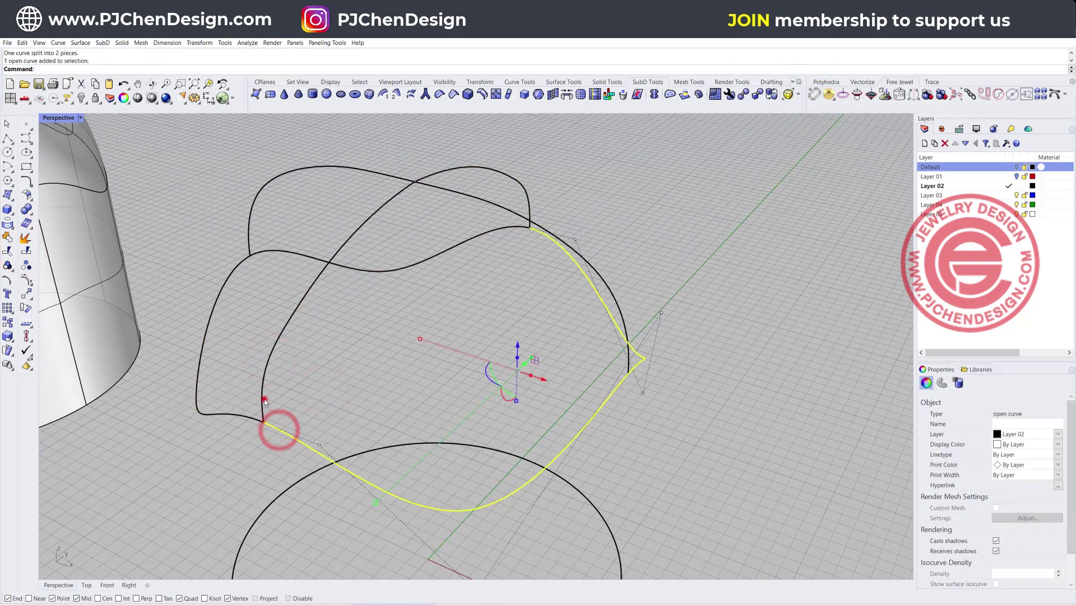
{"action": "left_click", "coordinate": [264, 399]}
{"action": "left_click", "coordinate": [236, 418]}
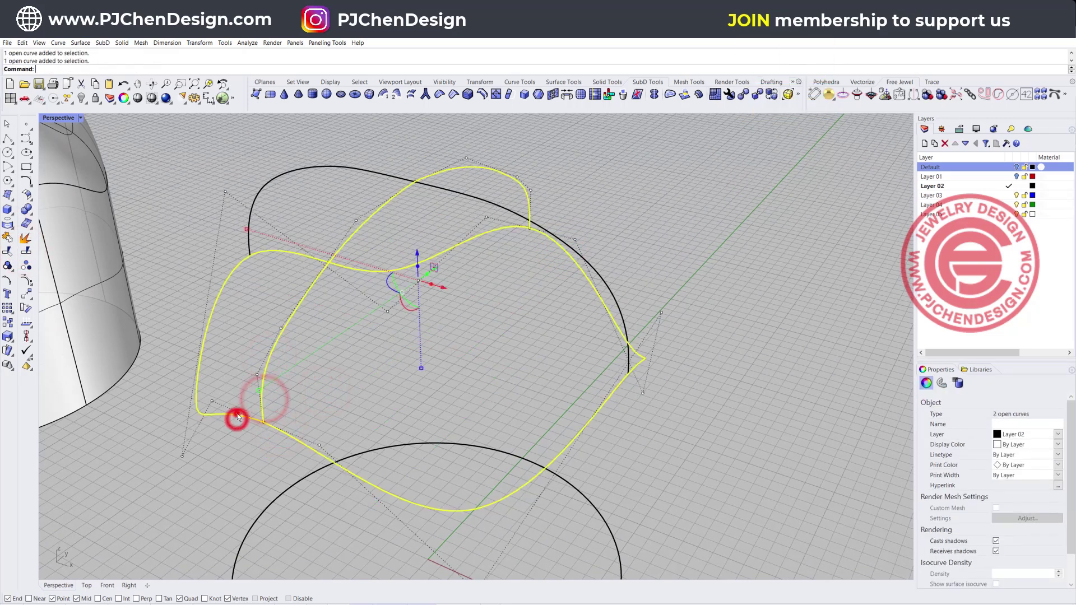
{"action": "left_click", "coordinate": [1061, 446]}
{"action": "left_click", "coordinate": [1018, 492]}
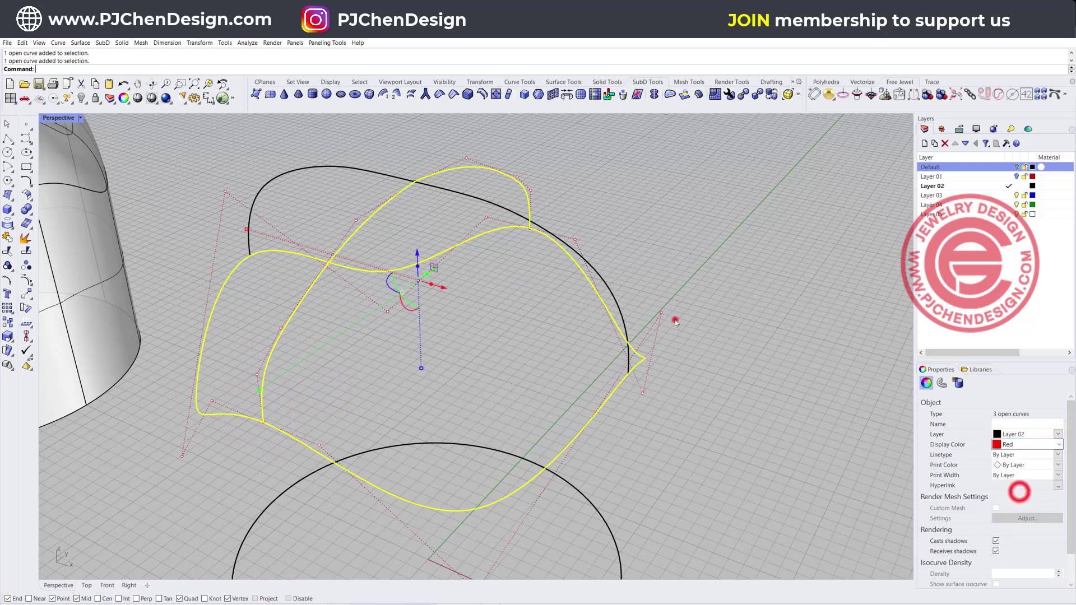
{"action": "left_click", "coordinate": [674, 319]}
{"action": "right_click_drag", "start_coordinate": [468, 276], "coordinate": [481, 300]}
{"action": "left_click", "coordinate": [475, 398]}
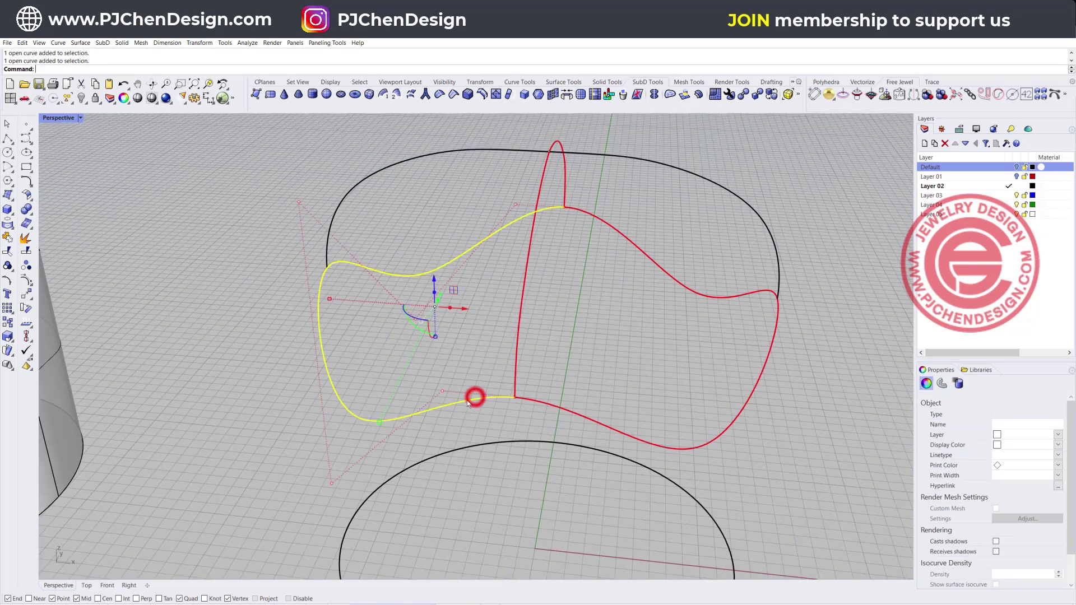
{"action": "left_click", "coordinate": [519, 344]}
Orbit around the red and black curves to inspect the curve network above the ellipse.
{"action": "left_click", "coordinate": [550, 401]}
{"action": "scroll", "coordinate": [626, 371], "scroll_direction": "down", "scroll_amount": 4}
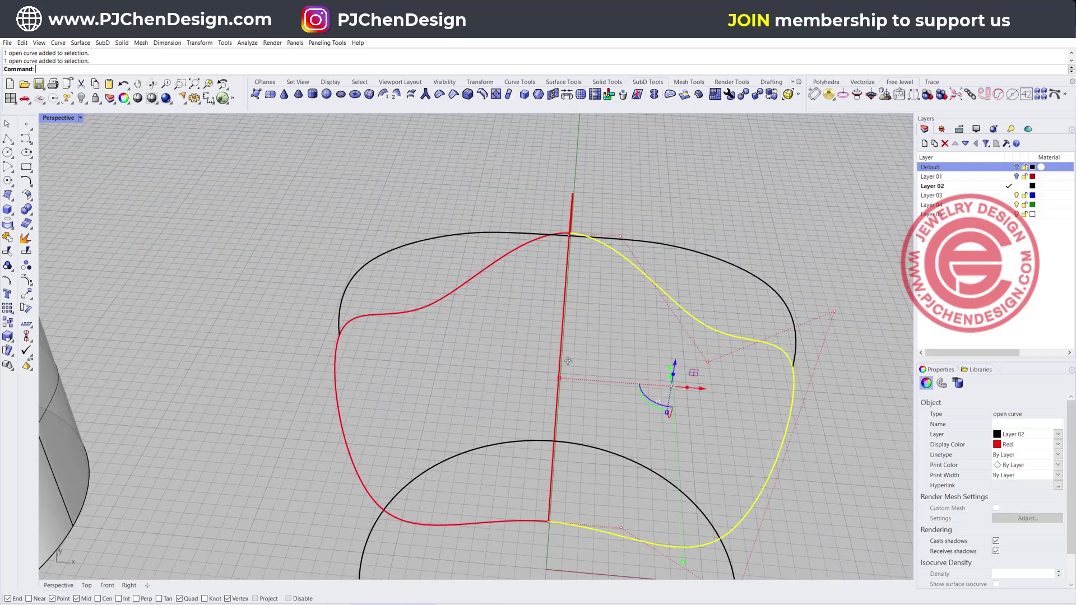
{"action": "right_click_drag", "start_coordinate": [569, 375], "coordinate": [628, 303]}
{"action": "left_click", "coordinate": [629, 252]}
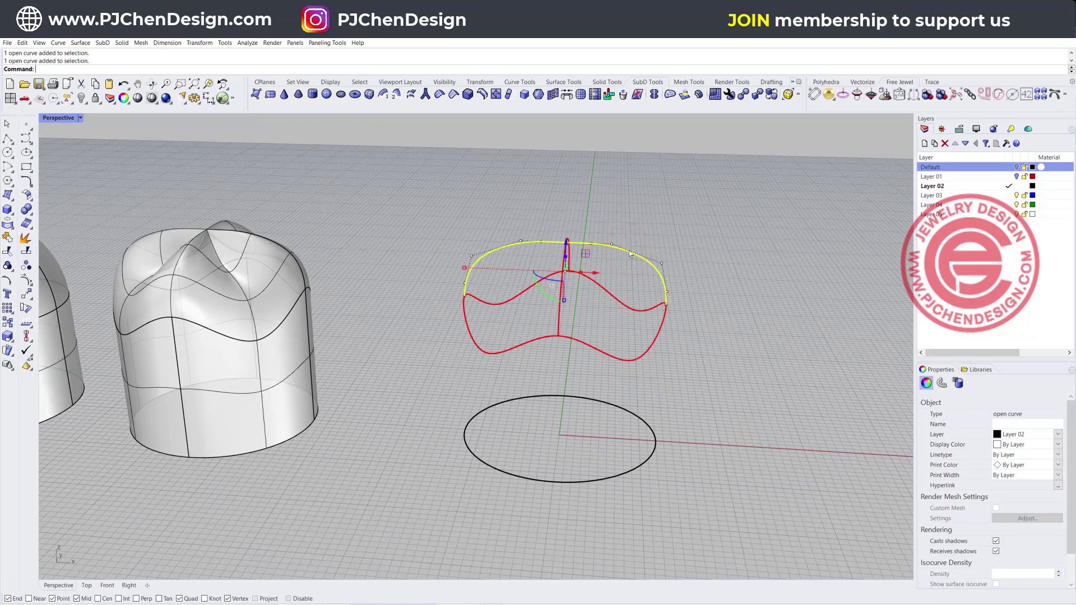
{"action": "left_click", "coordinate": [745, 294]}
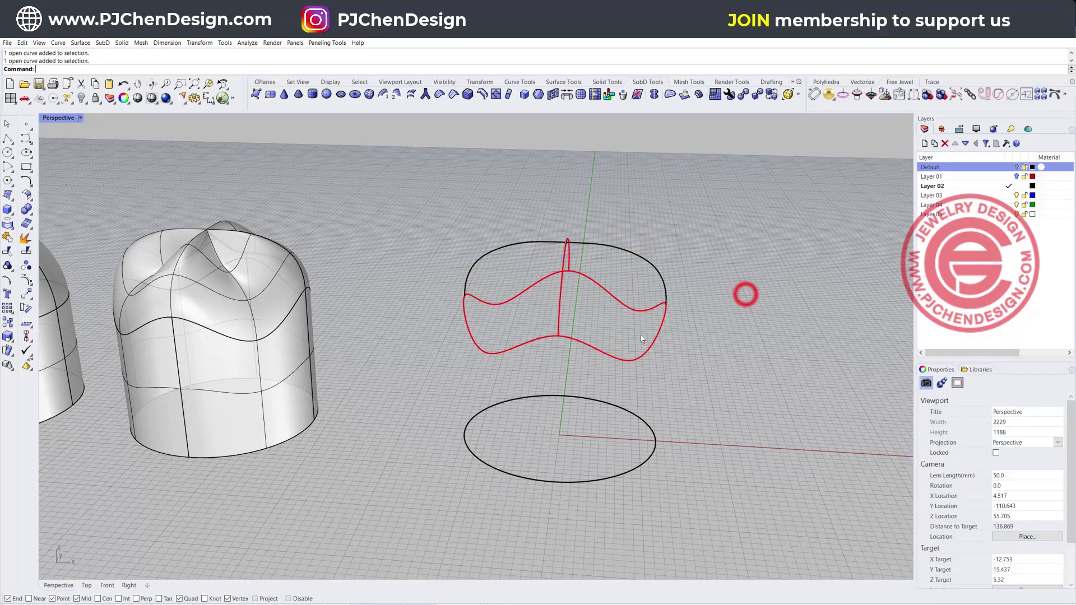
{"action": "right_click_drag", "start_coordinate": [745, 294], "coordinate": [591, 295]}
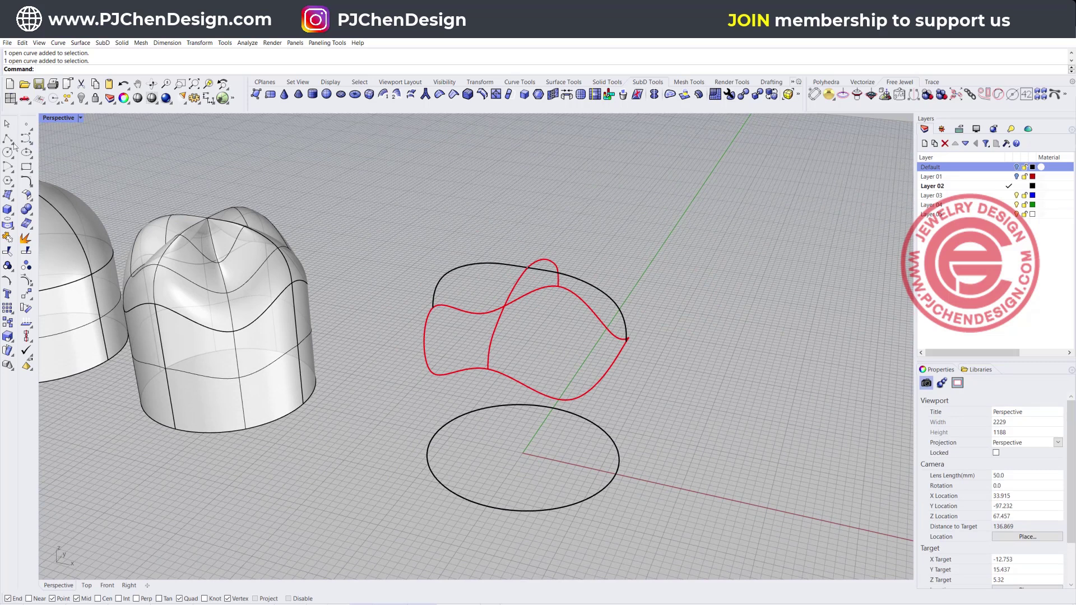
Build a Curve Network surface from the three red curves and the black top arc.
{"action": "left_click", "coordinate": [8, 196]}
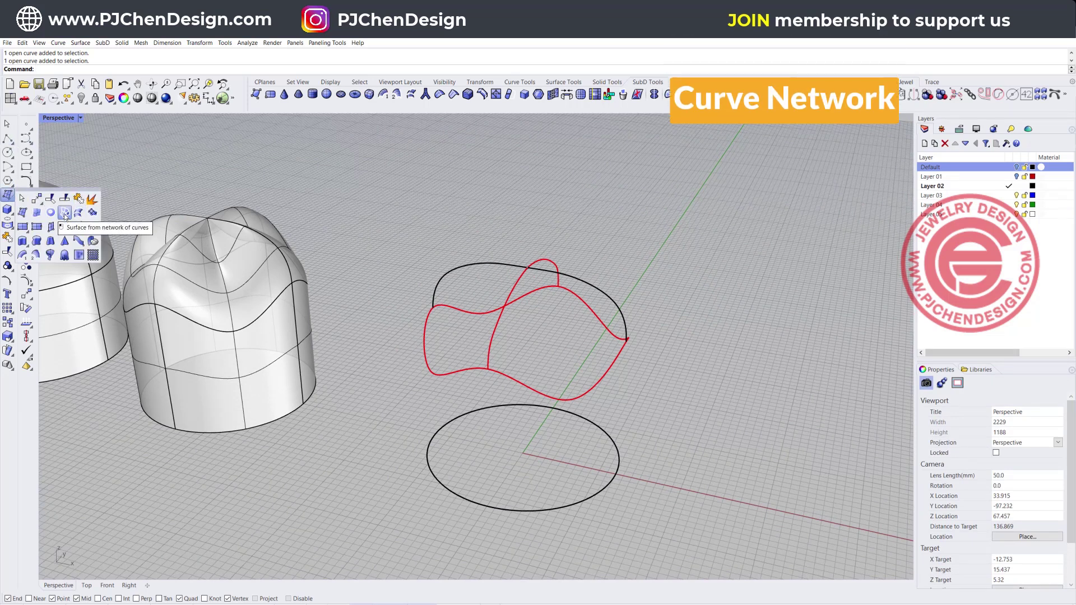
{"action": "left_click", "coordinate": [80, 43]}
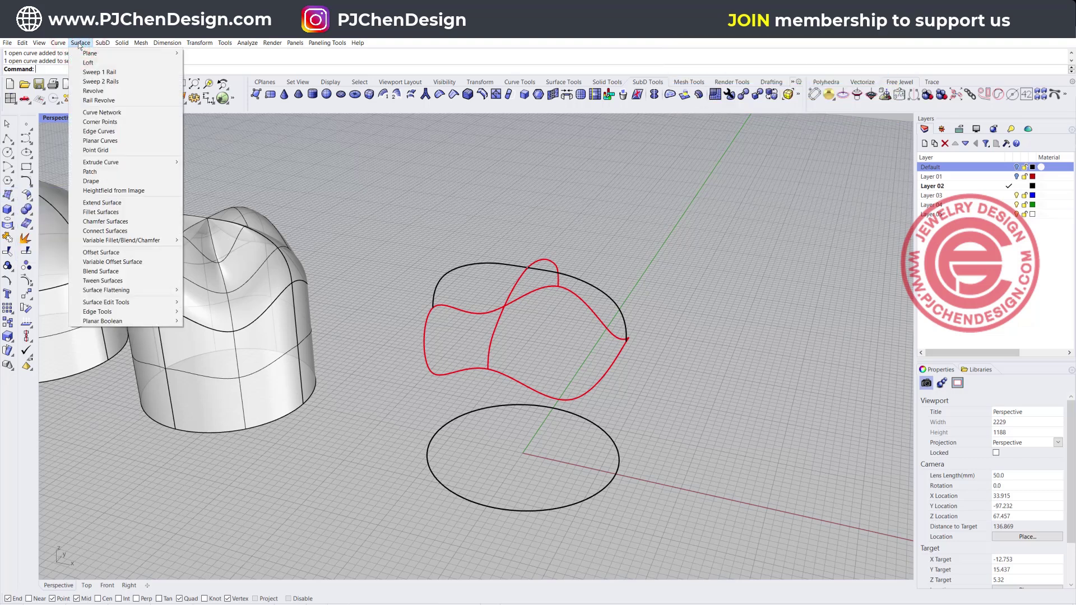
{"action": "left_click", "coordinate": [94, 113]}
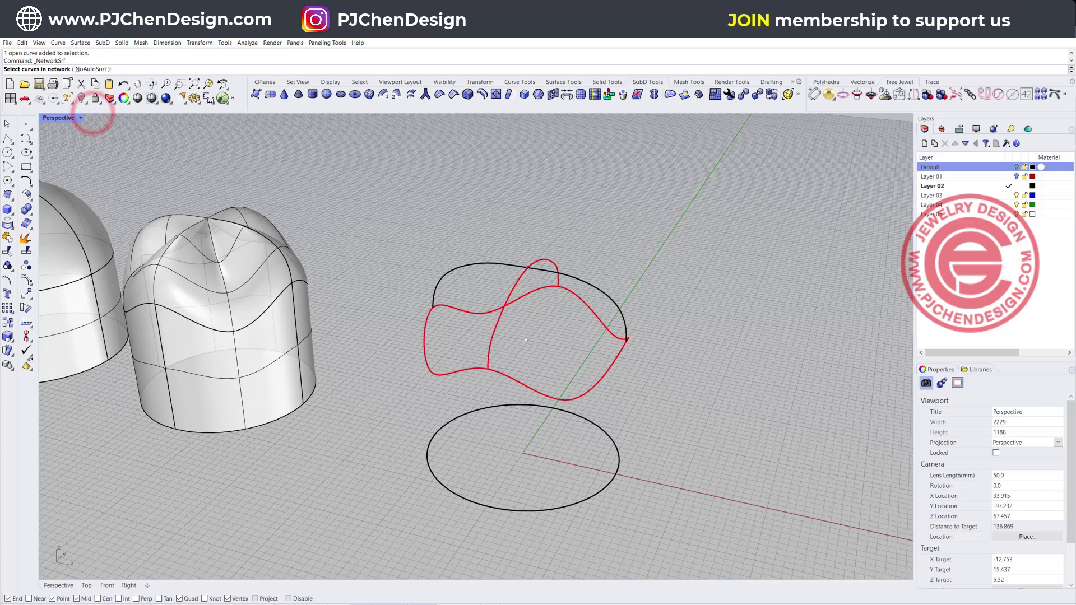
{"action": "left_click", "coordinate": [479, 369]}
{"action": "left_click", "coordinate": [487, 359]}
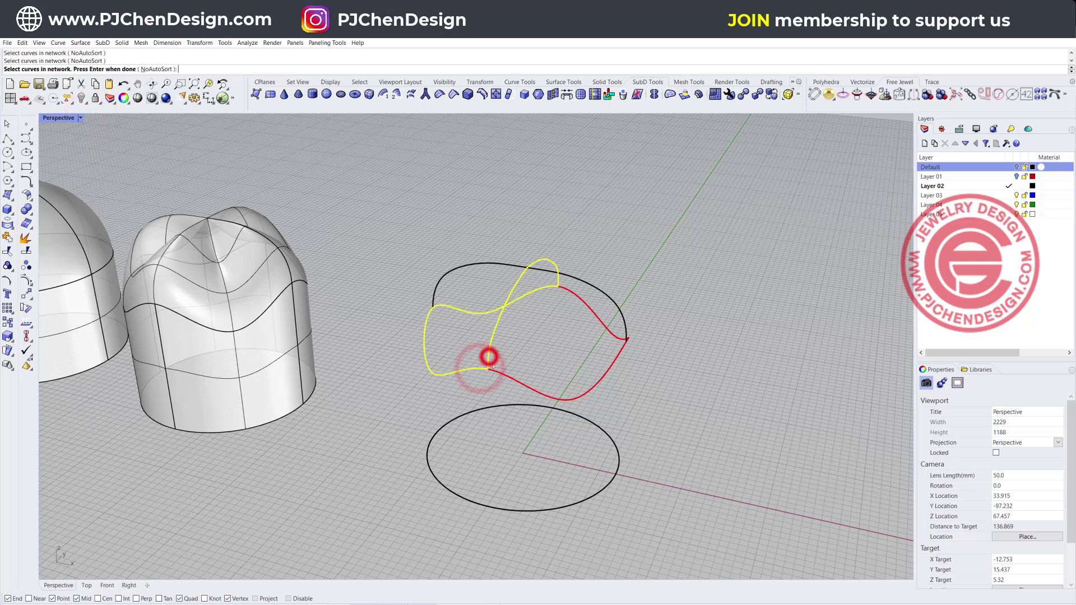
{"action": "left_click", "coordinate": [492, 368]}
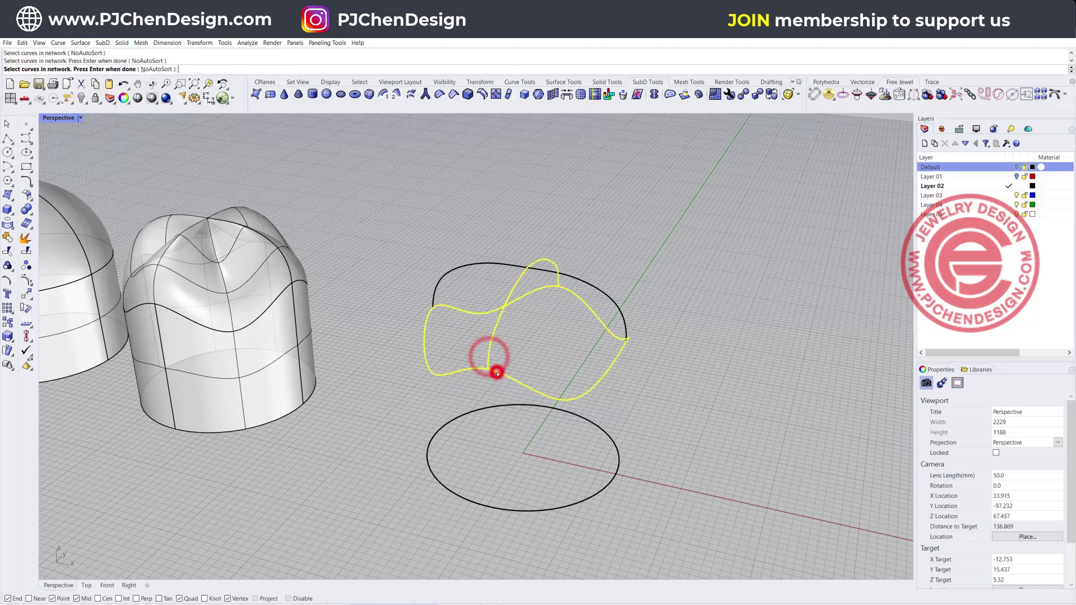
{"action": "left_click", "coordinate": [442, 278]}
{"action": "key", "text": "Return"}
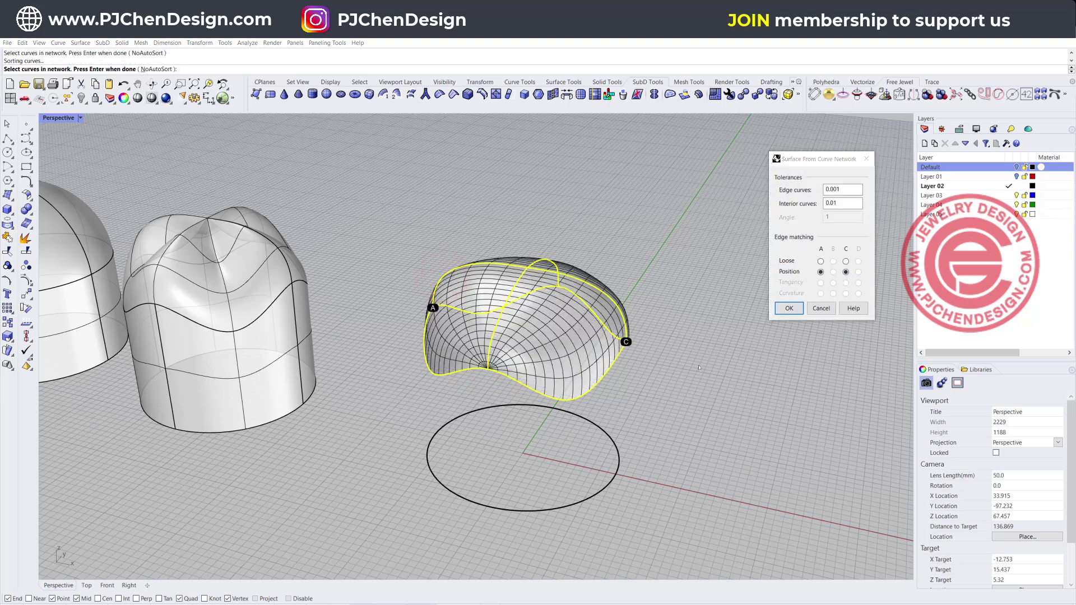
{"action": "key", "text": "Return"}
{"action": "right_click_drag", "start_coordinate": [692, 364], "coordinate": [674, 339]}
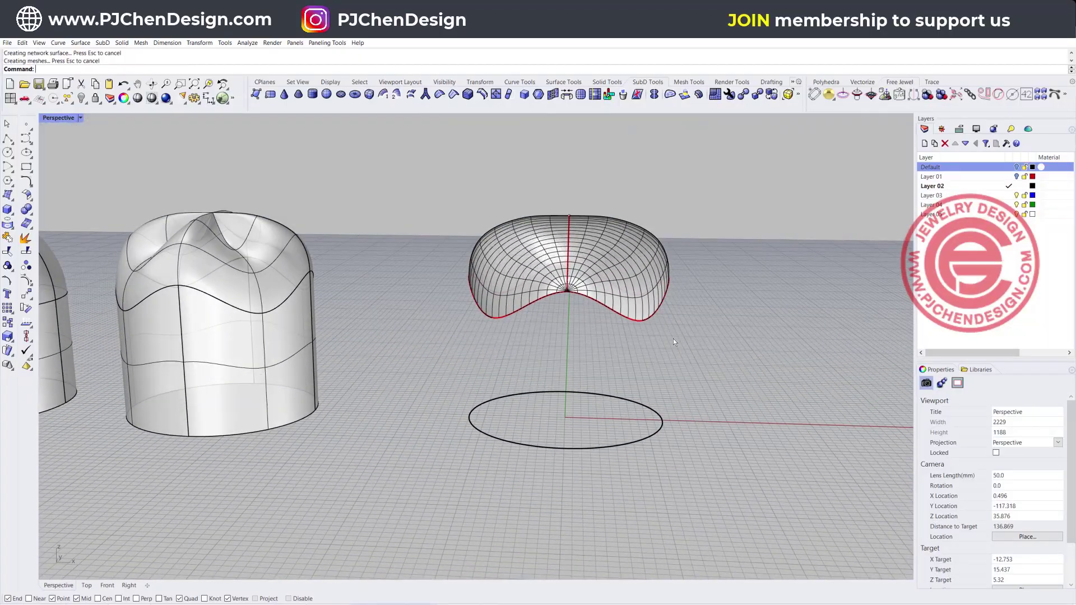
Join the cap's two lower edge curves into one closed loop.
{"action": "left_click", "coordinate": [7, 209]}
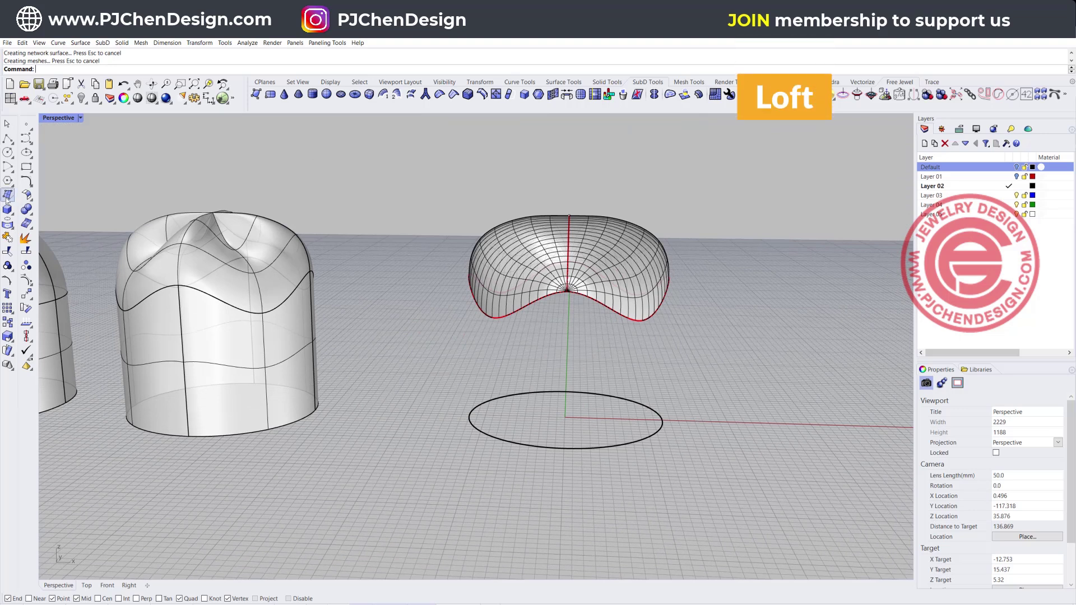
{"action": "left_click", "coordinate": [613, 309]}
{"action": "left_click", "coordinate": [622, 329]}
{"action": "left_click", "coordinate": [548, 304]}
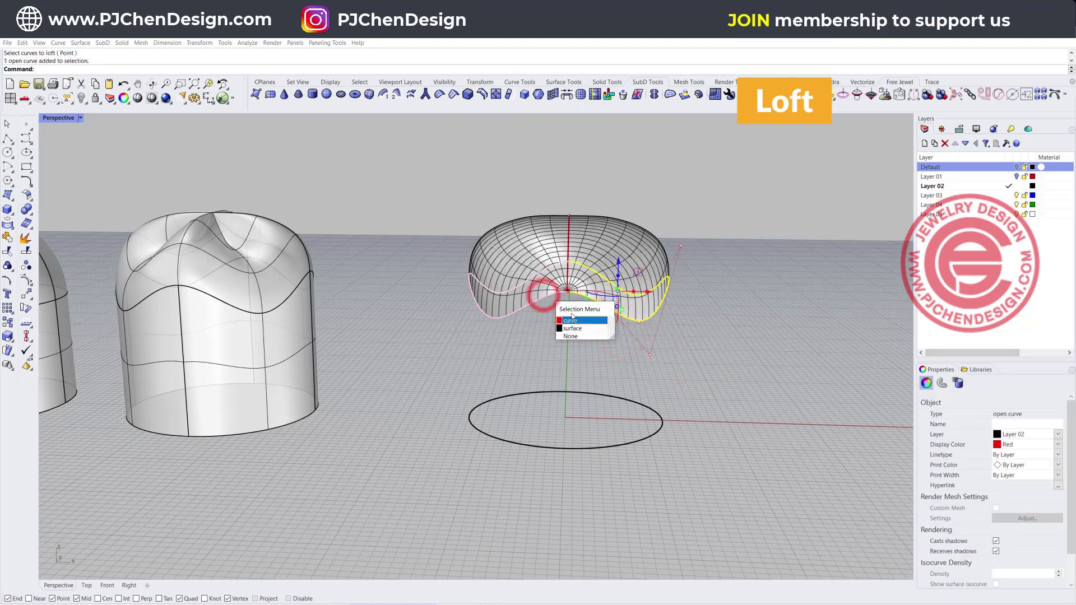
{"action": "left_click", "coordinate": [559, 322]}
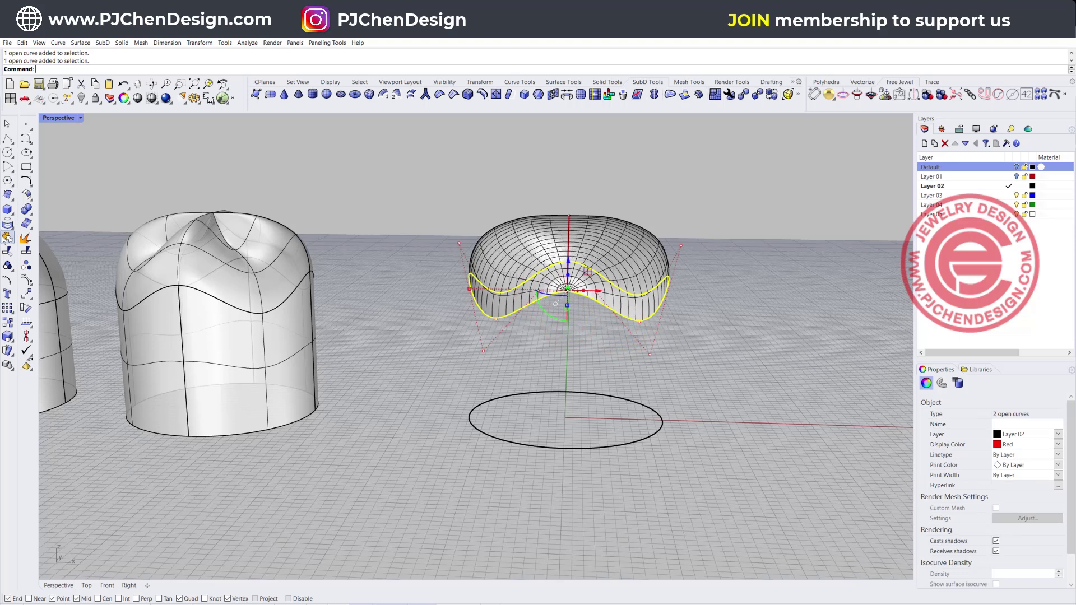
{"action": "key", "text": "ctrl+j"}
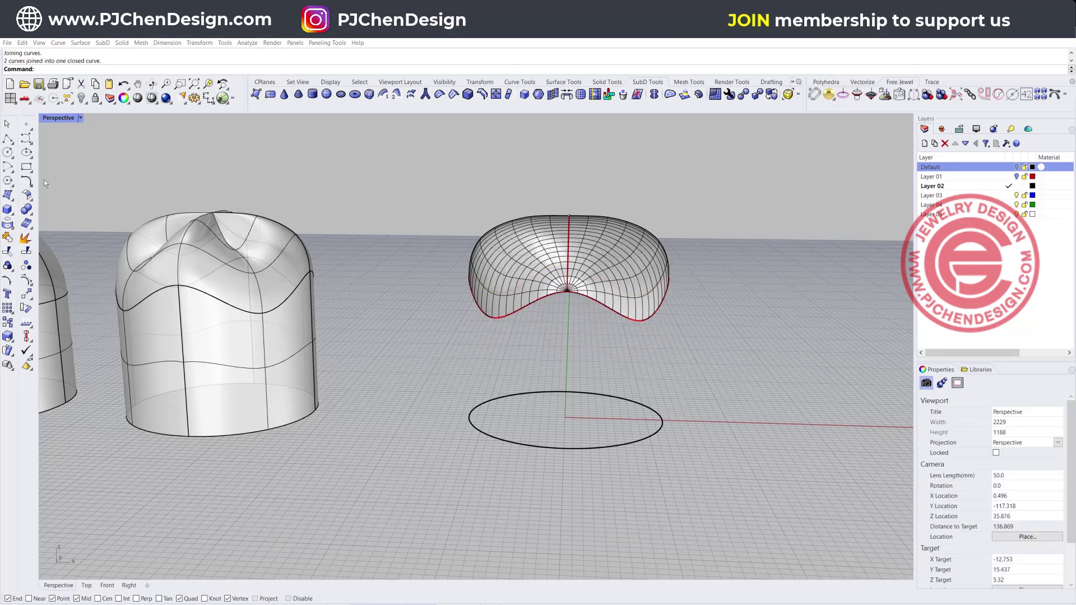
Loft a wall from the cap's closed bottom edge down to the ellipse.
{"action": "left_click", "coordinate": [9, 196]}
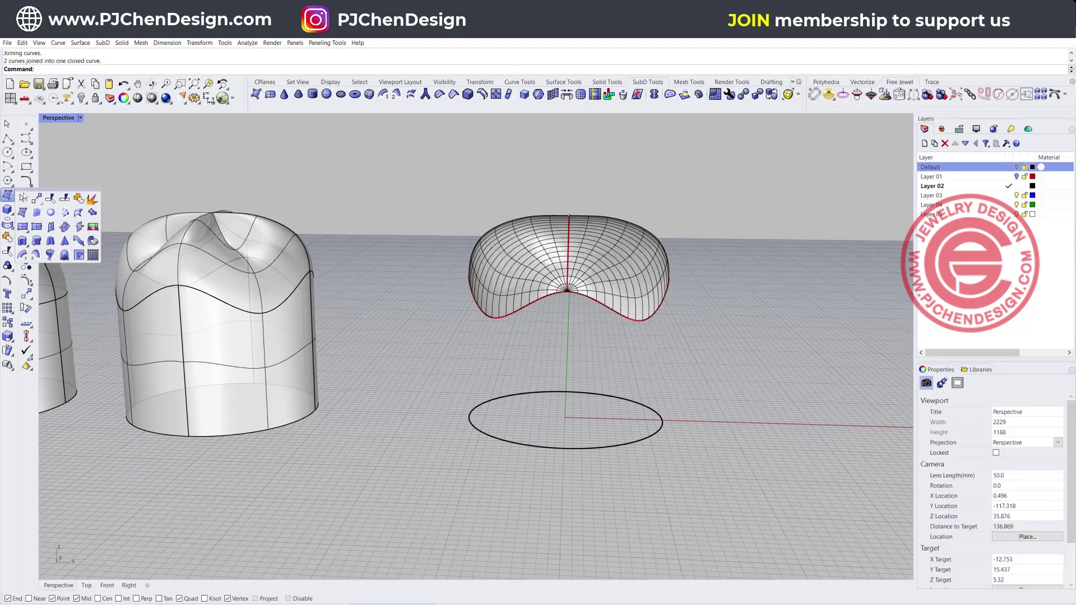
{"action": "left_click", "coordinate": [81, 214]}
{"action": "left_click", "coordinate": [612, 320]}
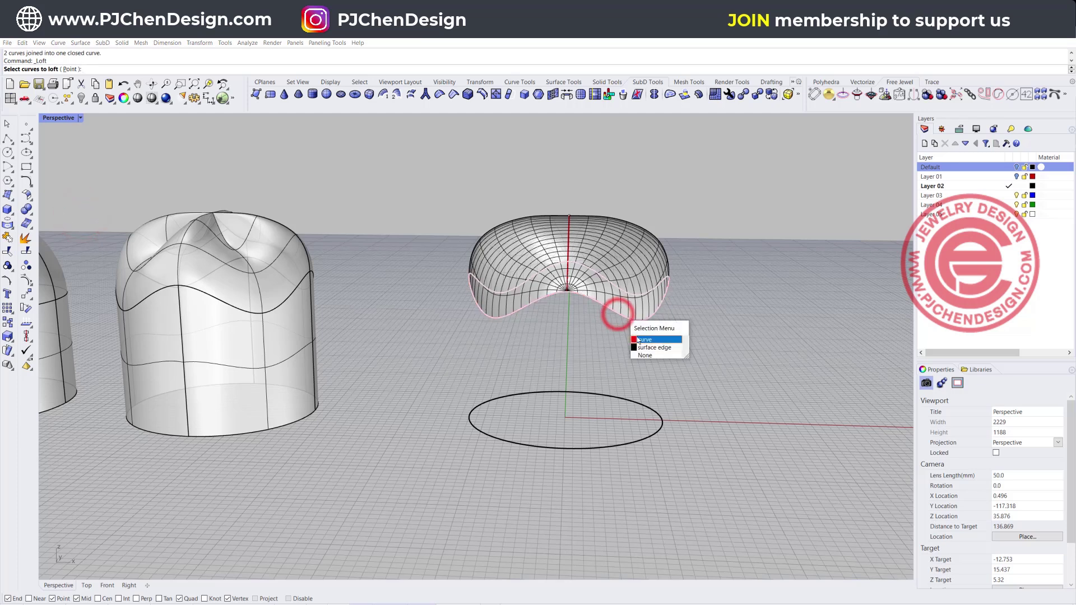
{"action": "left_click", "coordinate": [637, 338]}
{"action": "left_click", "coordinate": [653, 435]}
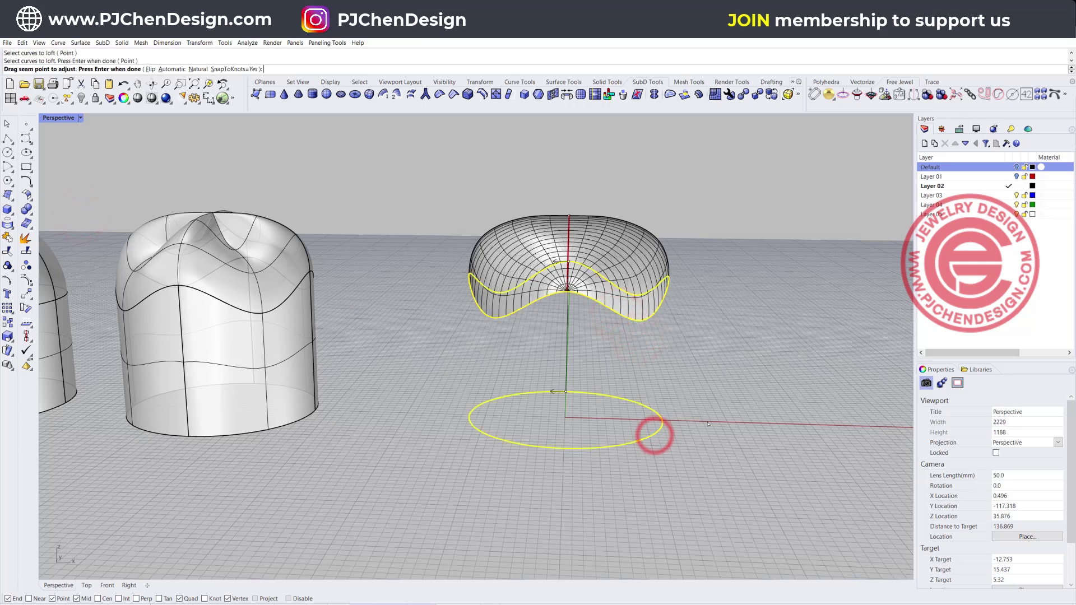
{"action": "key", "text": "Return"}
{"action": "key", "text": "Return"}
{"action": "key", "text": "Return"}
{"action": "right_click_drag", "start_coordinate": [564, 187], "coordinate": [552, 201]}
Join the cap and lofted wall into one polysurface tip.
{"action": "left_click", "coordinate": [628, 292]}
{"action": "left_click", "coordinate": [577, 391], "text": "shift"}
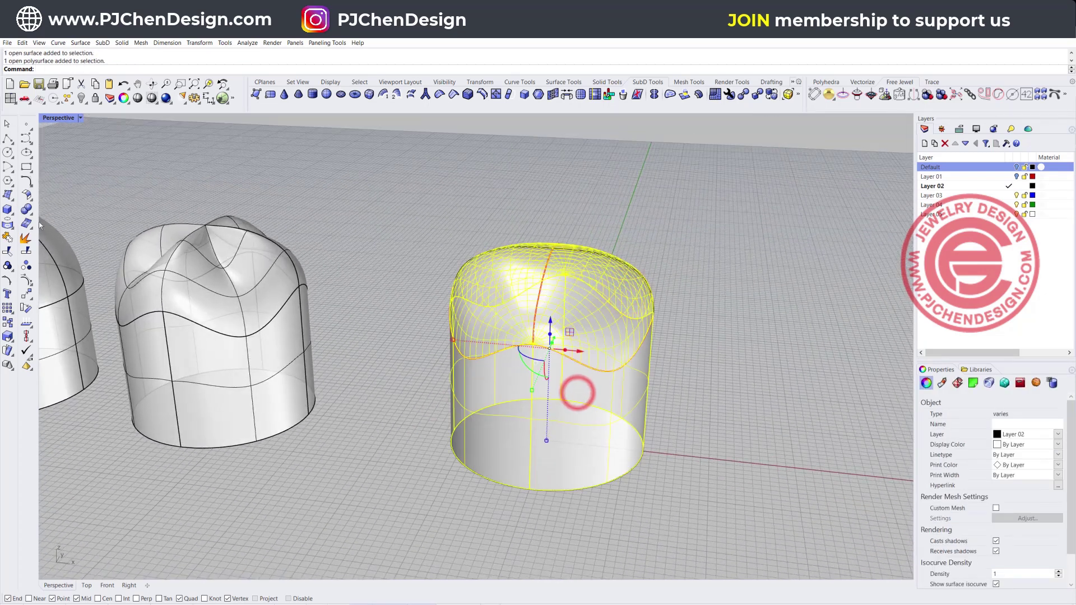
{"action": "left_click", "coordinate": [7, 237]}
{"action": "left_click", "coordinate": [833, 392]}
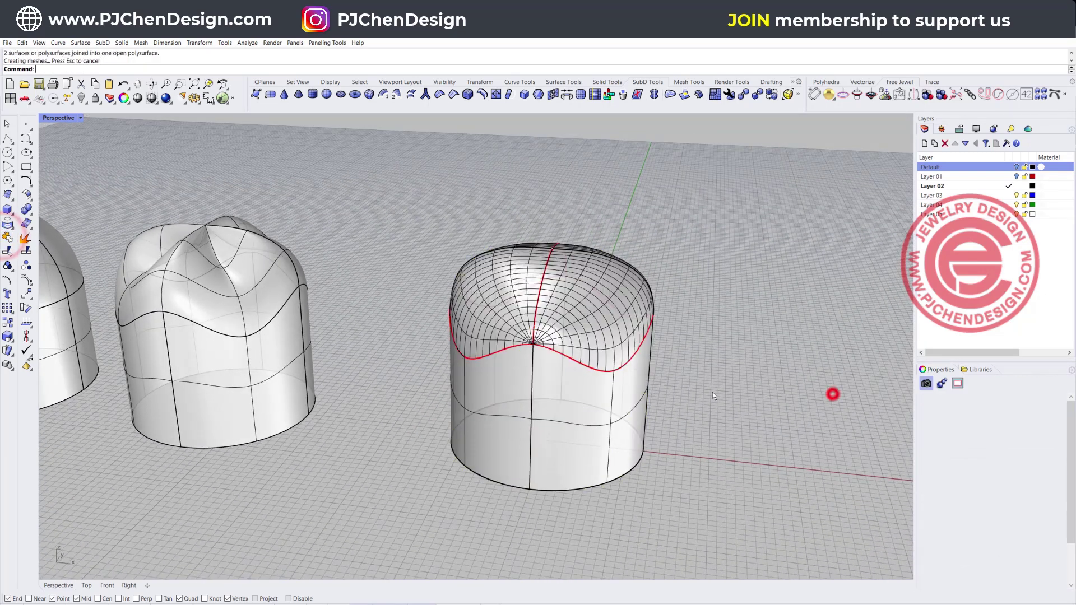
{"action": "left_click", "coordinate": [607, 392]}
{"action": "scroll", "coordinate": [442, 282], "scroll_direction": "down", "scroll_amount": 5}
{"action": "right_click_drag", "start_coordinate": [443, 281], "coordinate": [460, 336]}
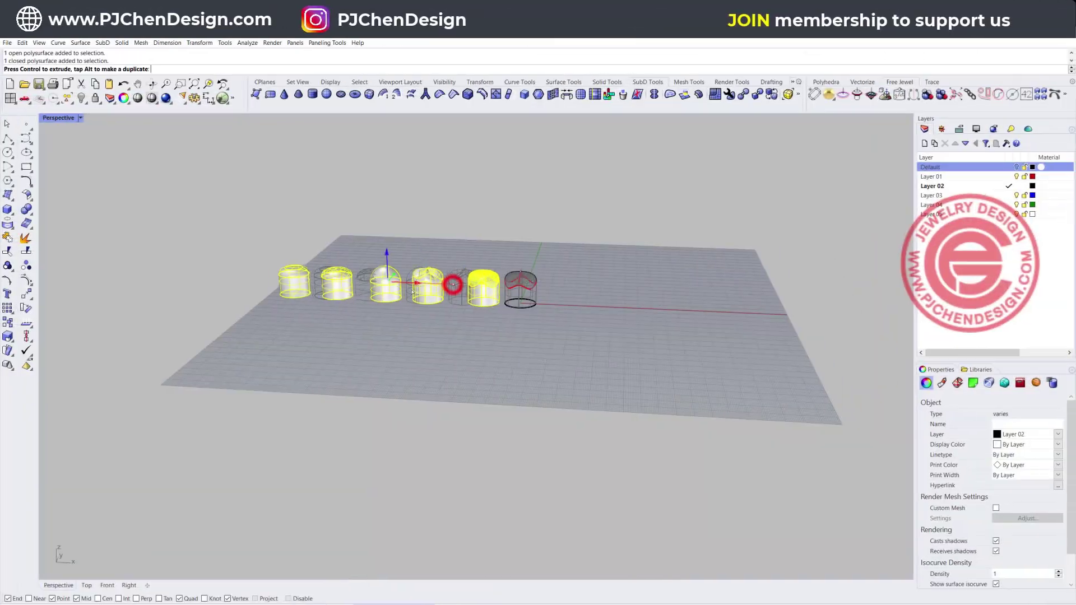
Move the five finished tips further to the left.
{"action": "left_click_drag", "start_coordinate": [411, 291], "coordinate": [398, 289]}
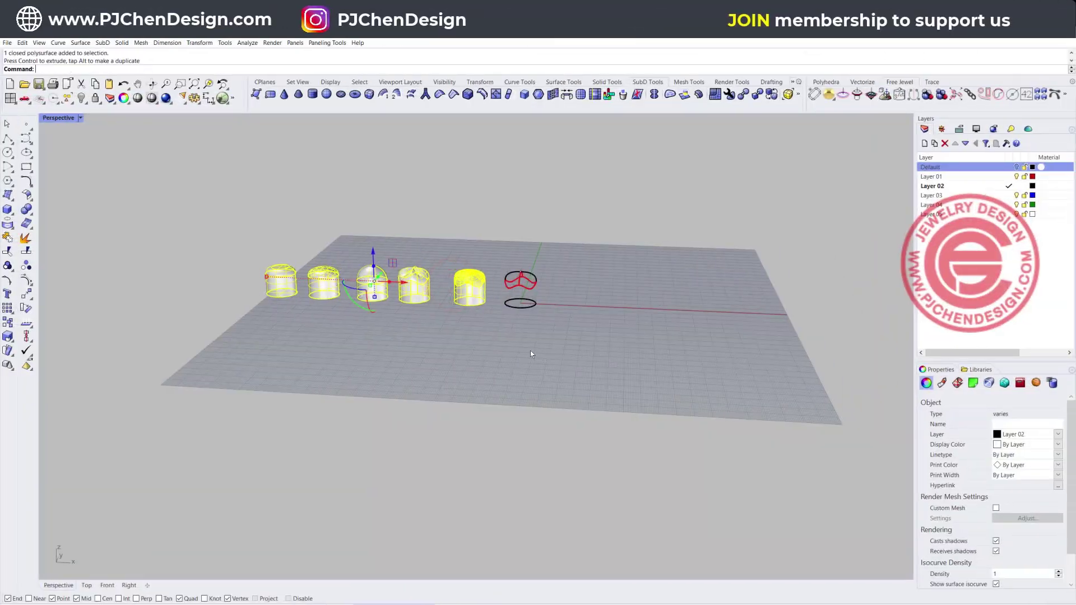
{"action": "left_click", "coordinate": [540, 349]}
{"action": "scroll", "coordinate": [522, 298], "scroll_direction": "up", "scroll_amount": 9}
{"action": "left_click", "coordinate": [612, 299]}
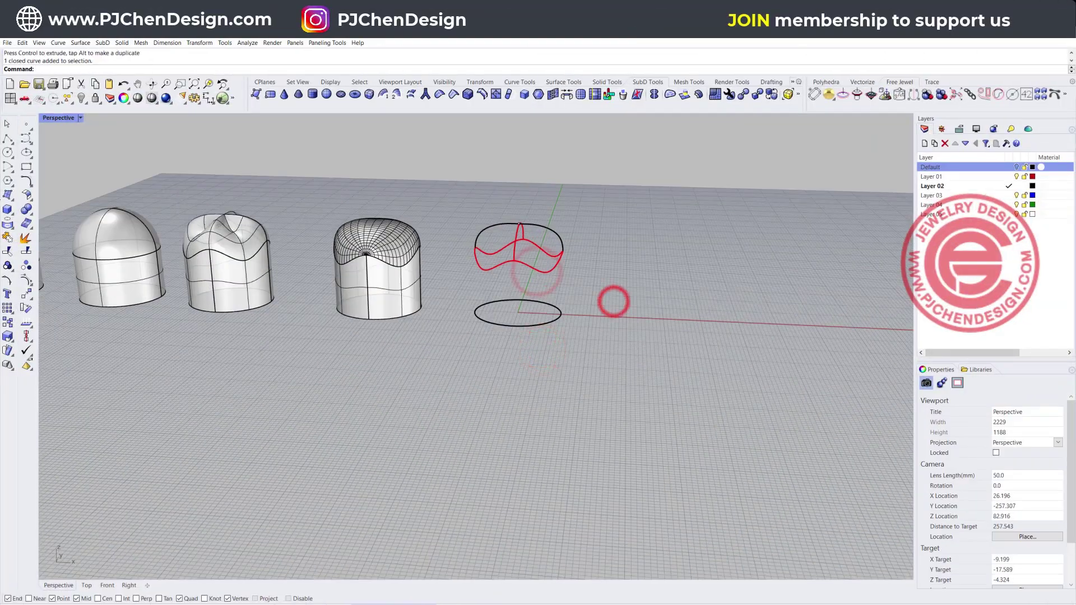
Loft an open wall from the red wavy curve down to the bottom ellipse.
{"action": "left_click", "coordinate": [8, 194]}
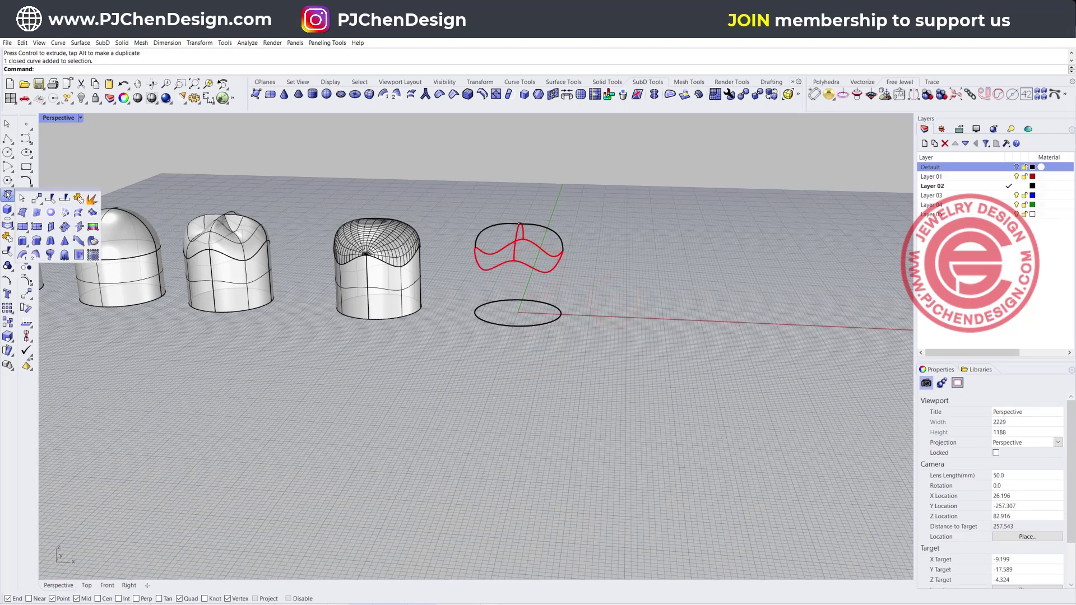
{"action": "left_click", "coordinate": [78, 213]}
{"action": "left_click", "coordinate": [545, 269]}
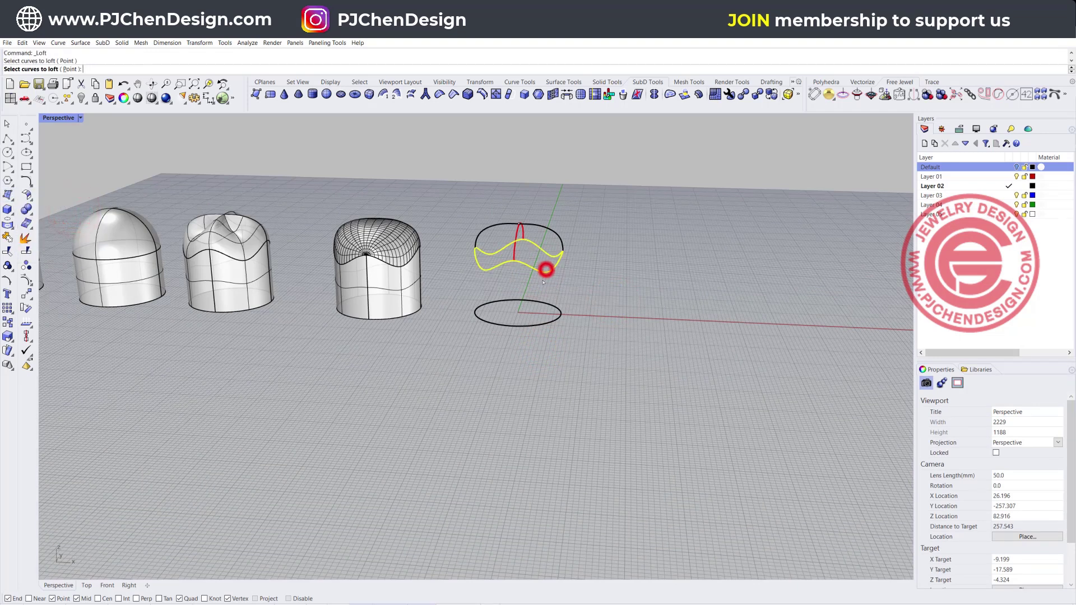
{"action": "left_click", "coordinate": [541, 325]}
{"action": "key", "text": "Return"}
{"action": "key", "text": "Return"}
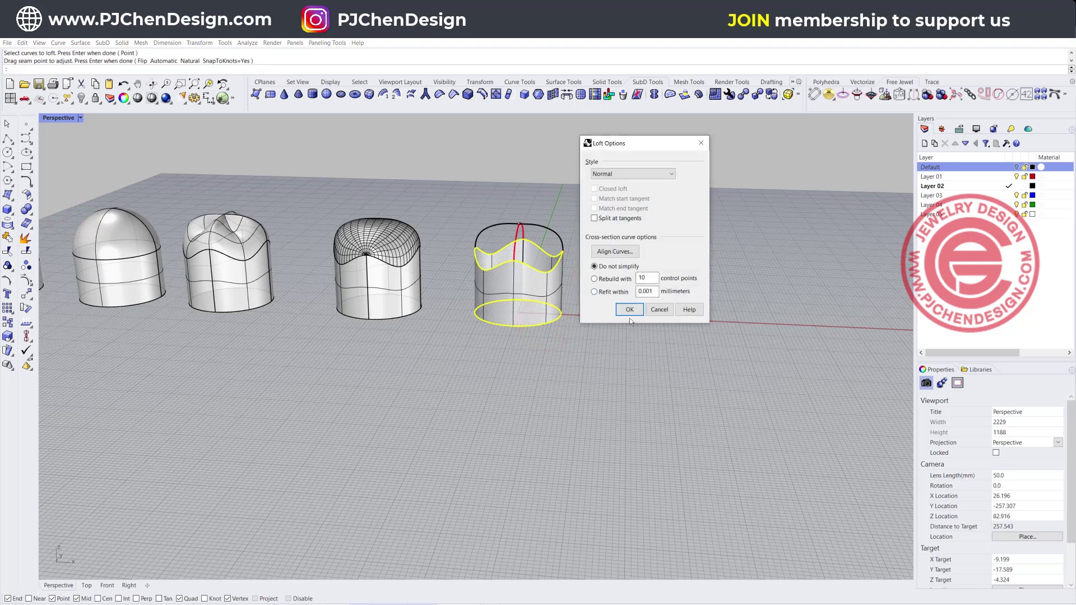
{"action": "left_click", "coordinate": [629, 309]}
Delete the leftover black top curve.
{"action": "scroll", "coordinate": [530, 233], "scroll_direction": "up", "scroll_amount": 3}
{"action": "left_click", "coordinate": [531, 231]}
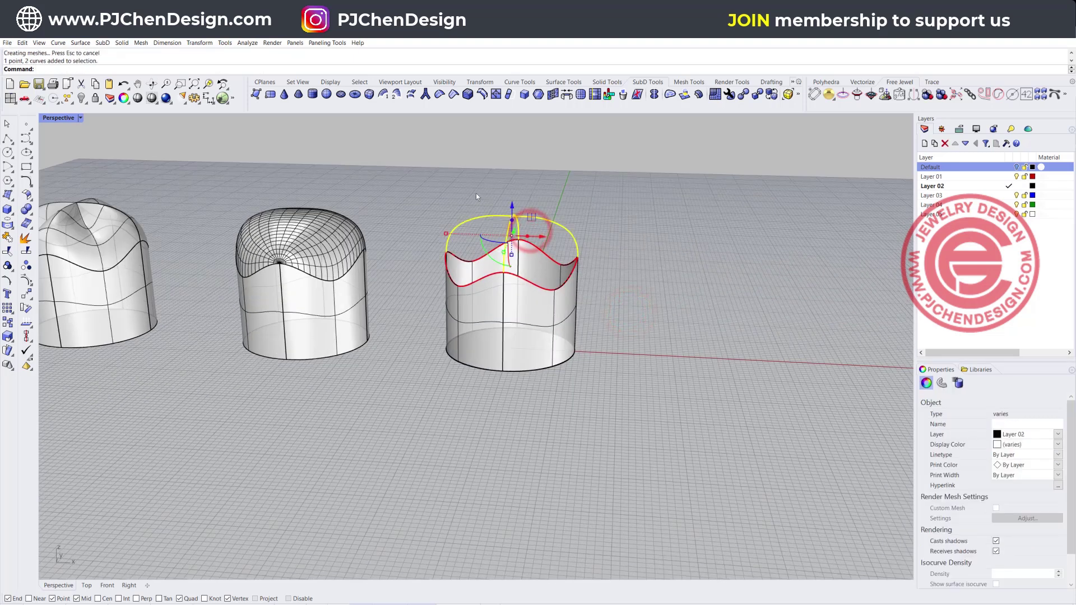
{"action": "key", "text": "Delete"}
{"action": "right_click_drag", "start_coordinate": [492, 210], "coordinate": [513, 259]}
{"action": "right_click_drag", "start_coordinate": [449, 274], "coordinate": [253, 240]}
{"action": "scroll", "coordinate": [430, 233], "scroll_direction": "up", "scroll_amount": 2}
{"action": "left_click", "coordinate": [9, 198]}
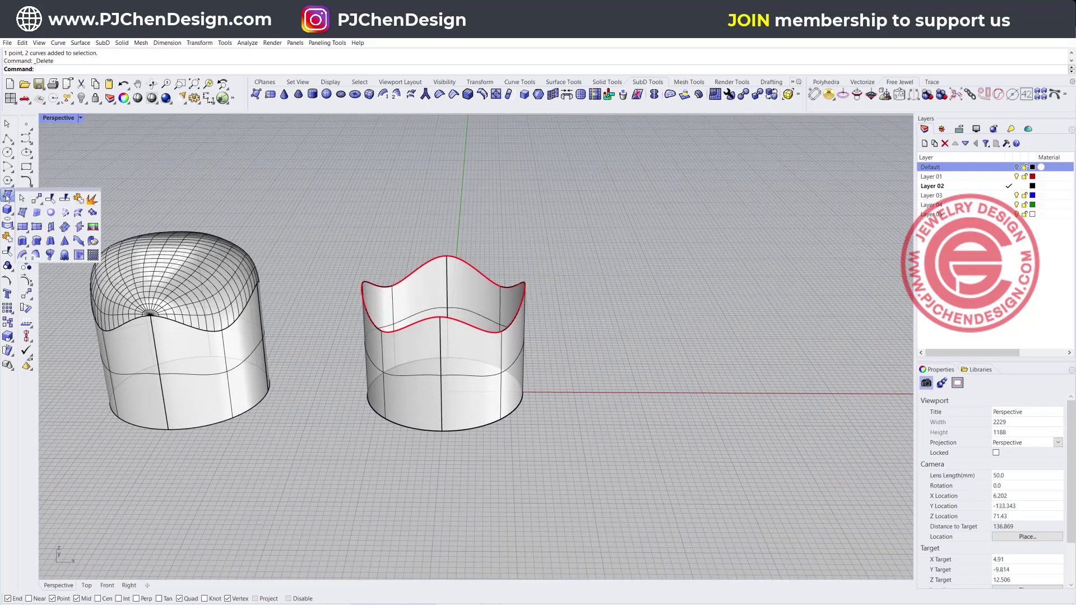
Try patching between the wavy top rim and the bottom edge, then cancel the patch.
{"action": "left_click", "coordinate": [93, 213]}
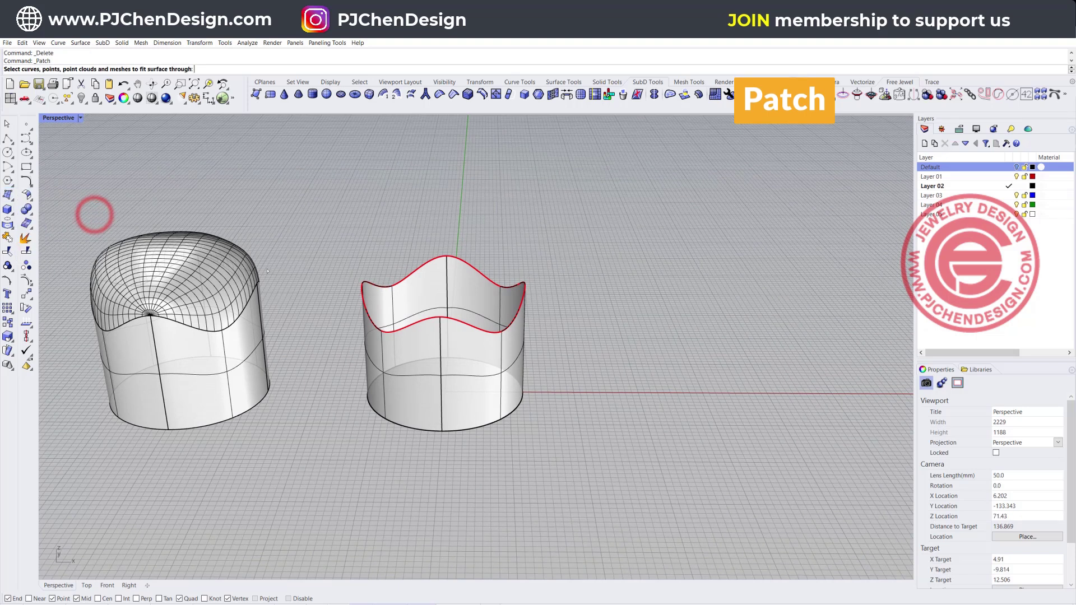
{"action": "left_click", "coordinate": [407, 324]}
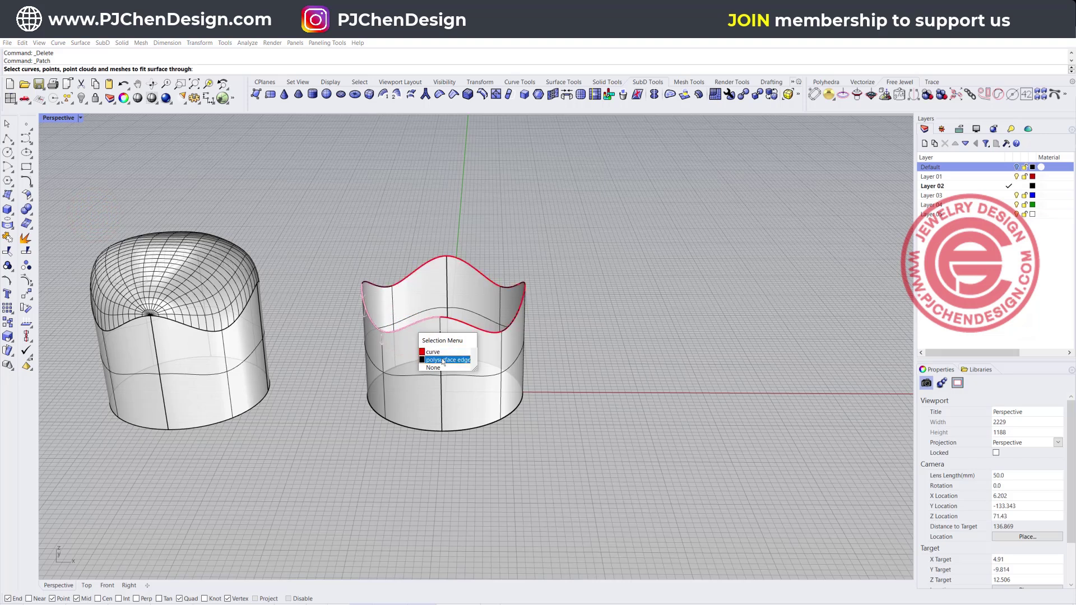
{"action": "left_click", "coordinate": [448, 360]}
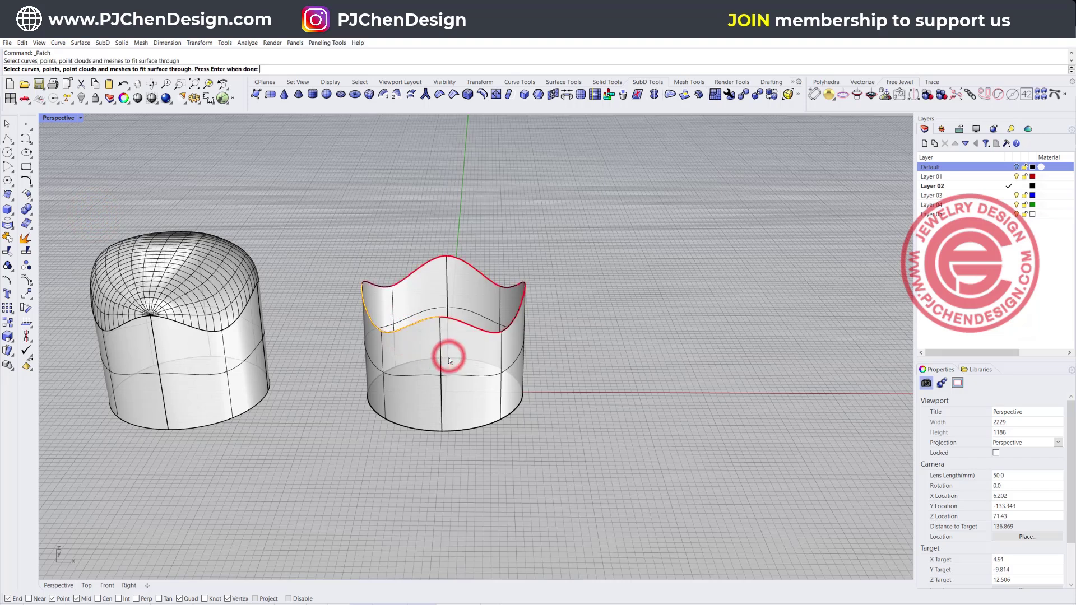
{"action": "right_click_drag", "start_coordinate": [445, 352], "coordinate": [391, 356]}
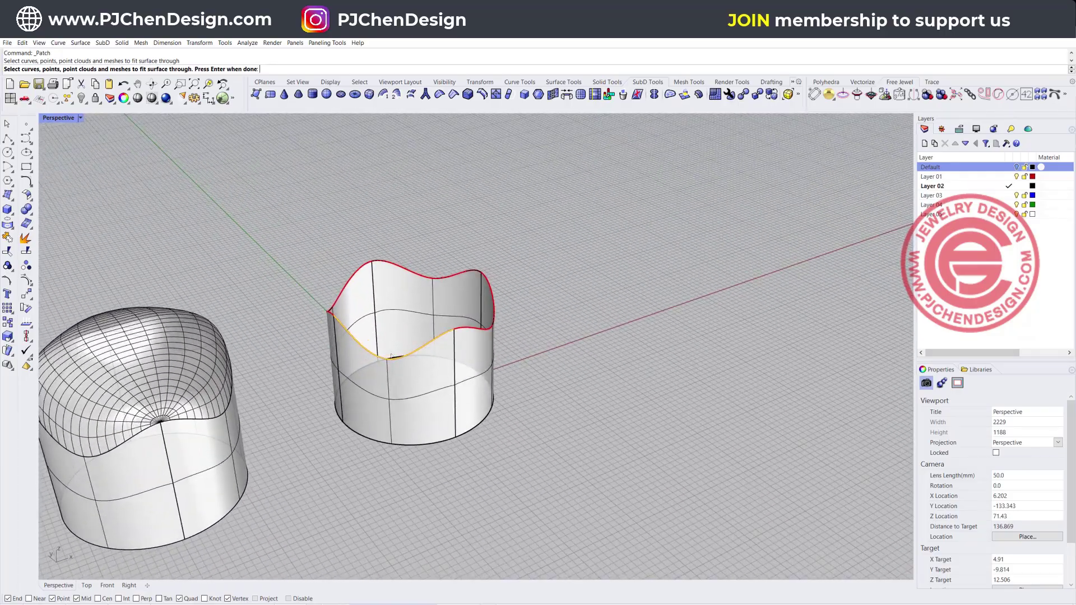
{"action": "right_click_drag", "start_coordinate": [454, 370], "coordinate": [423, 352]}
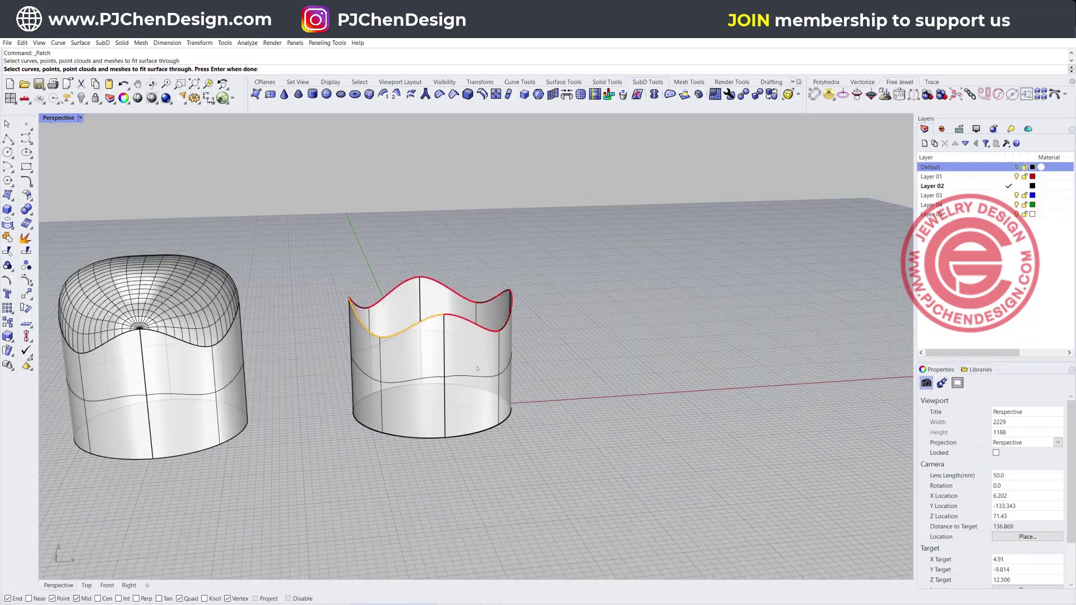
{"action": "left_click", "coordinate": [400, 438]}
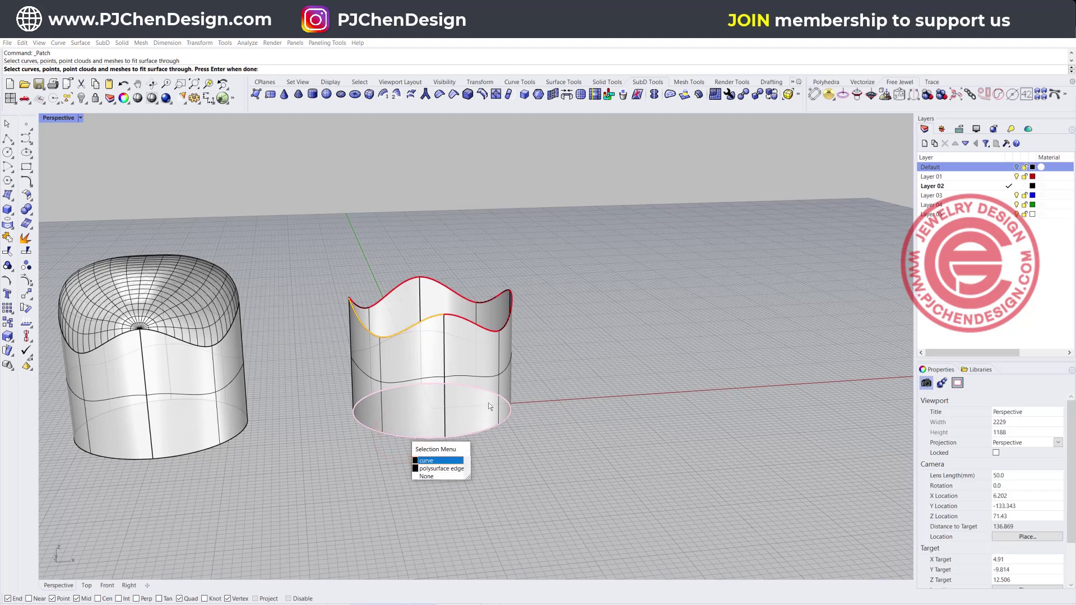
{"action": "key", "text": "Return"}
{"action": "right_click_drag", "start_coordinate": [613, 363], "coordinate": [536, 369]}
{"action": "key", "text": "Escape"}
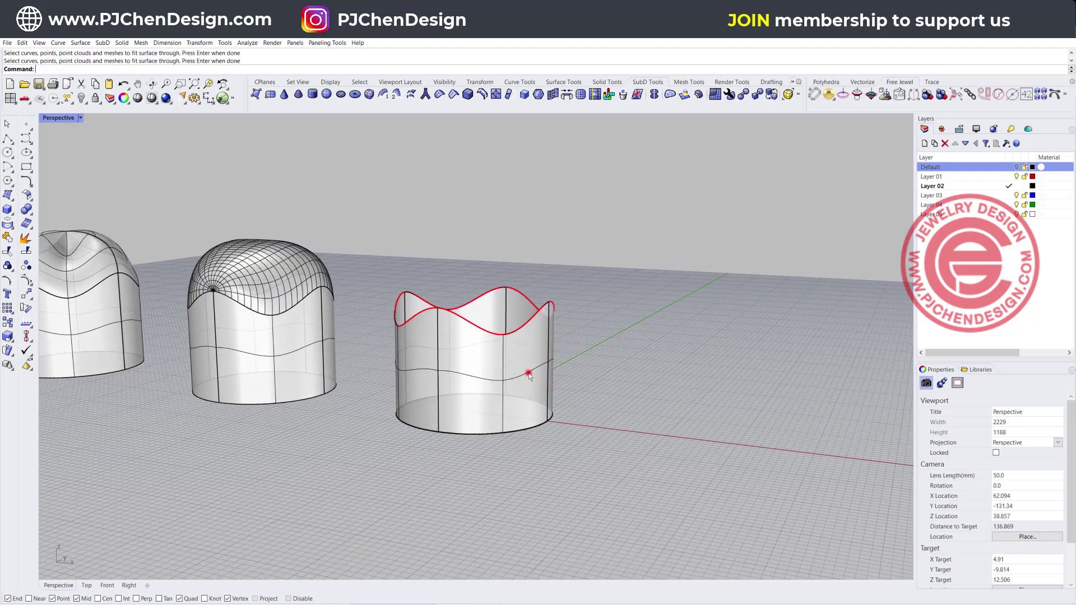
{"action": "left_click", "coordinate": [529, 373]}
Delete the open cylinder wall and rebuild the base circle.
{"action": "key", "text": "Delete"}
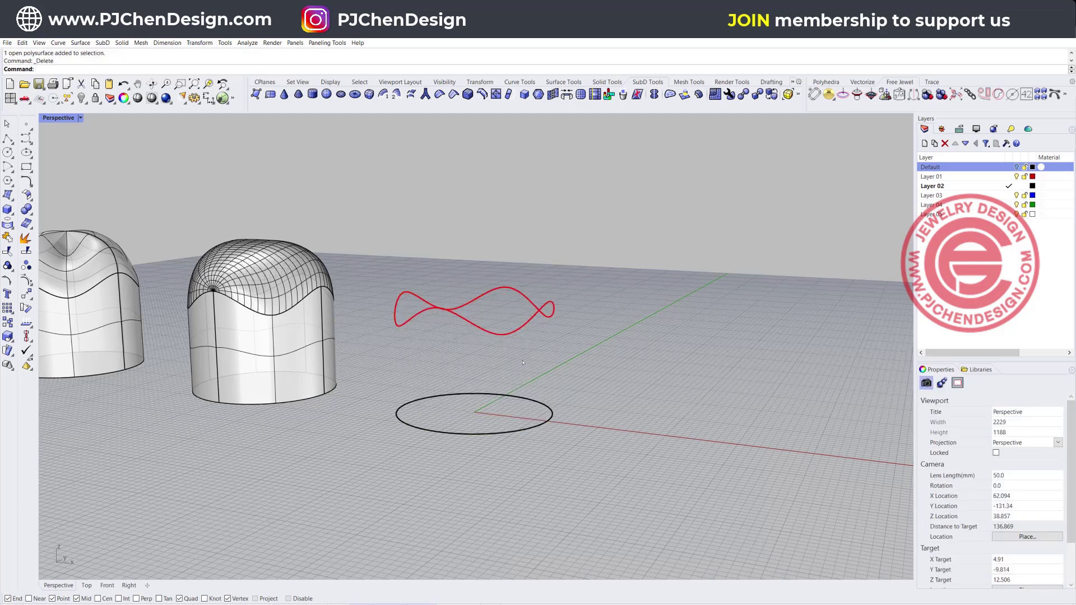
{"action": "left_click", "coordinate": [504, 431]}
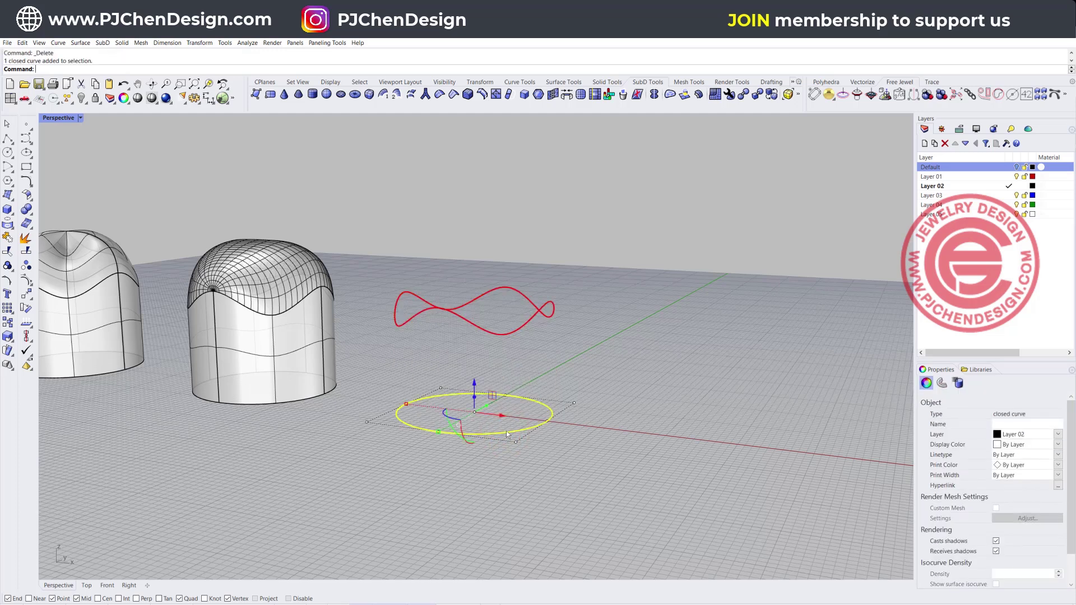
{"action": "type", "text": "Rebuild"}
{"action": "key", "text": "Return"}
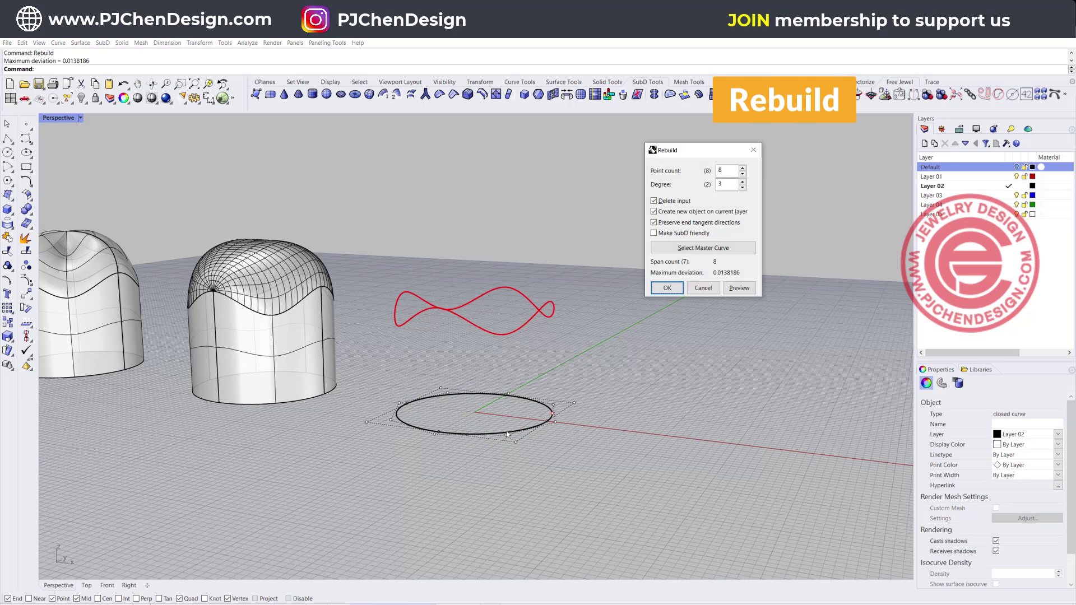
{"action": "left_click", "coordinate": [669, 288]}
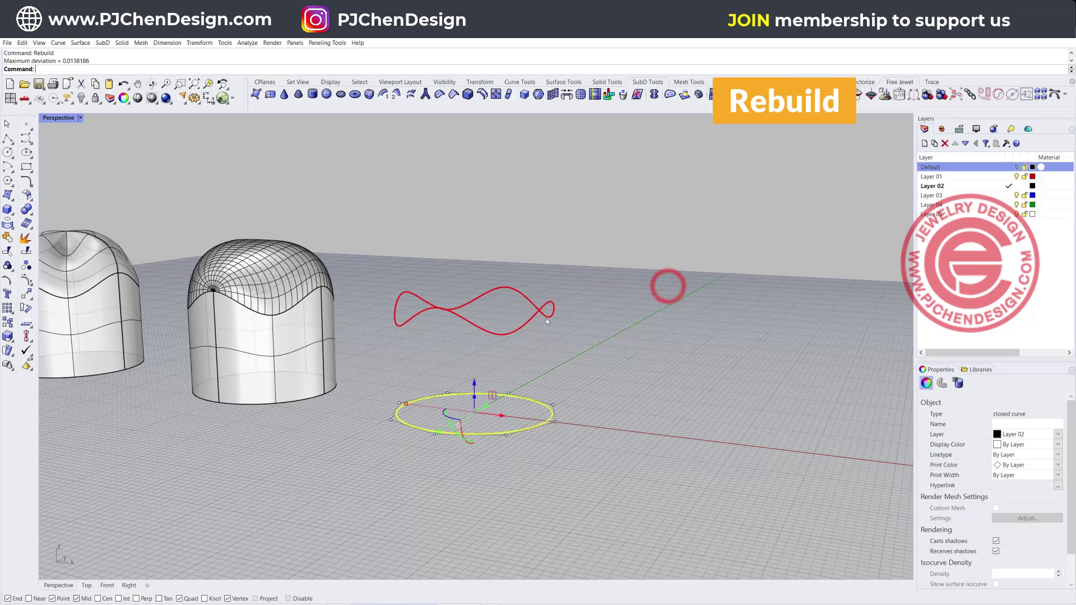
Check the red wavy curve's control point count in Rebuild, leaving it unchanged.
{"action": "left_click", "coordinate": [534, 313]}
{"action": "key", "text": "Return"}
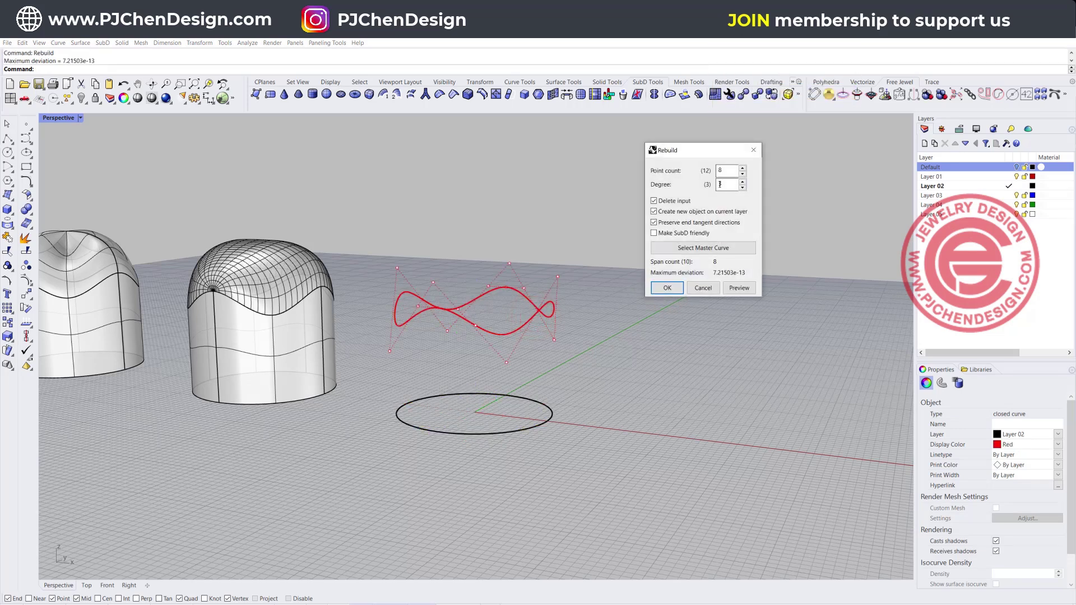
{"action": "left_click", "coordinate": [548, 402]}
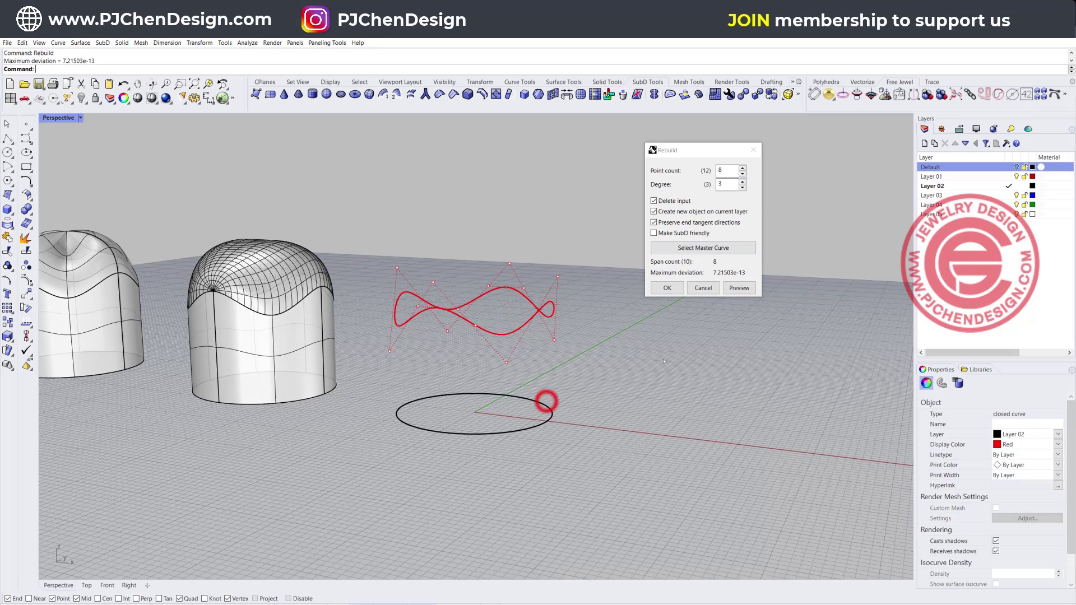
{"action": "left_click", "coordinate": [701, 288]}
Rebuild the base circle with 12 control points.
{"action": "left_click", "coordinate": [525, 433]}
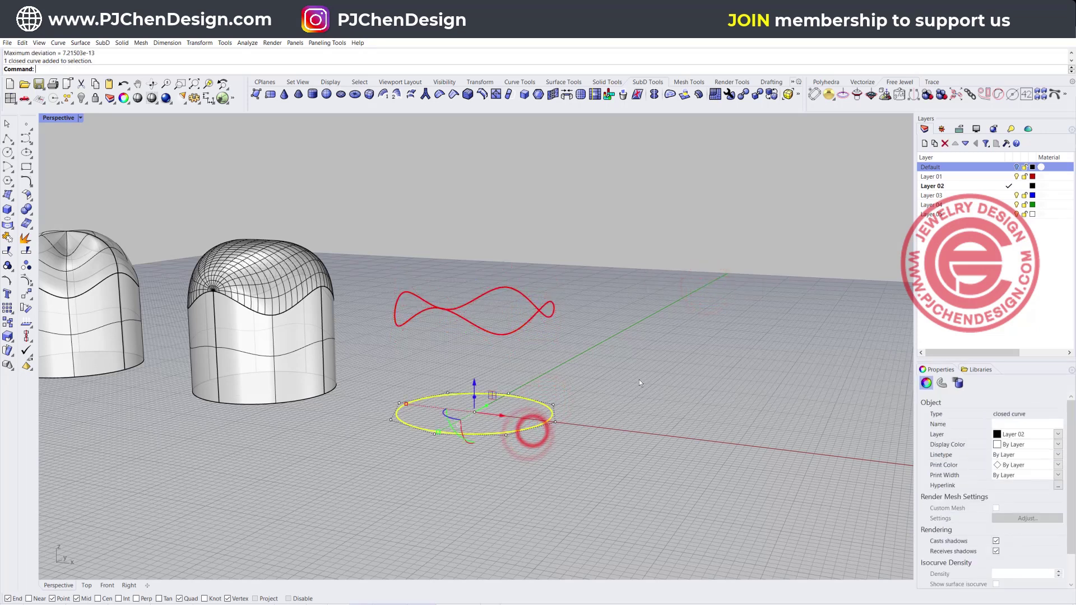
{"action": "key", "text": "Return"}
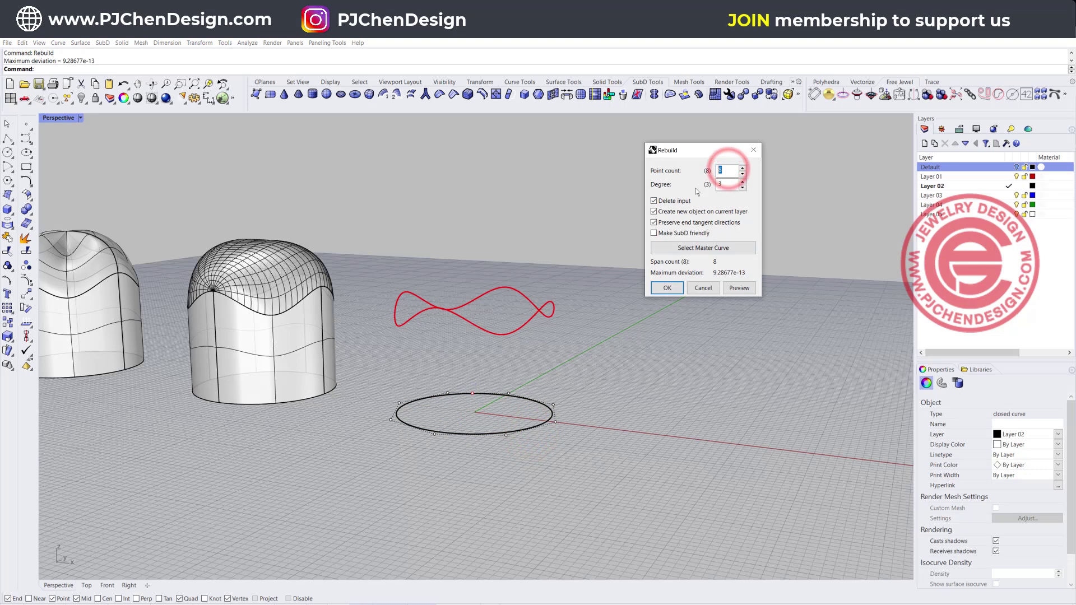
{"action": "type", "text": "12"}
{"action": "left_click", "coordinate": [665, 289]}
{"action": "left_click", "coordinate": [591, 372]}
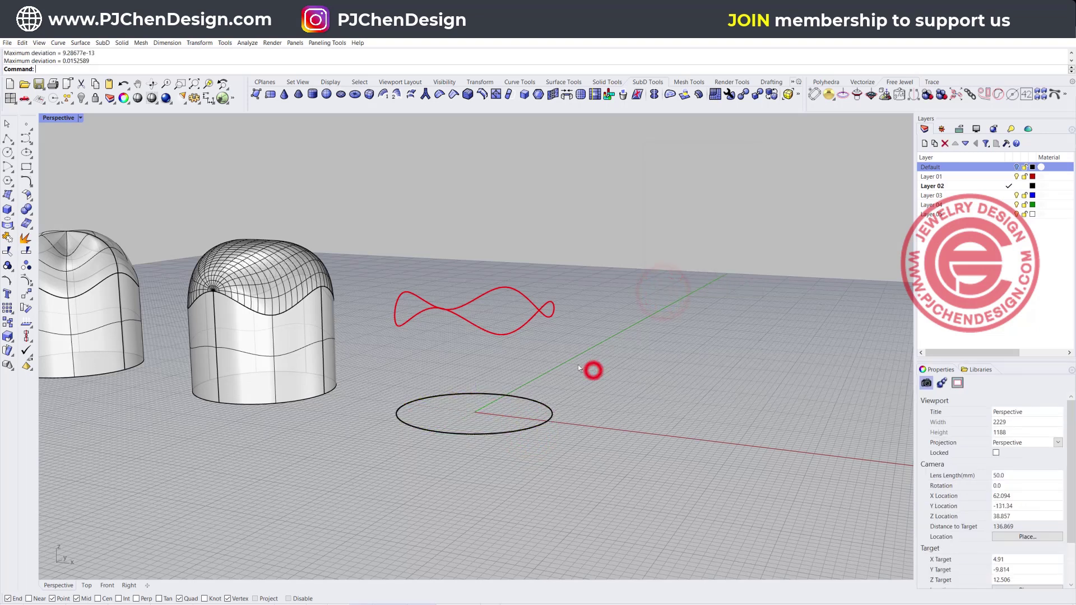
{"action": "left_click", "coordinate": [9, 194]}
Start lofting the base circle to the wavy curve, then cancel to fix the seams.
{"action": "left_click", "coordinate": [539, 430]}
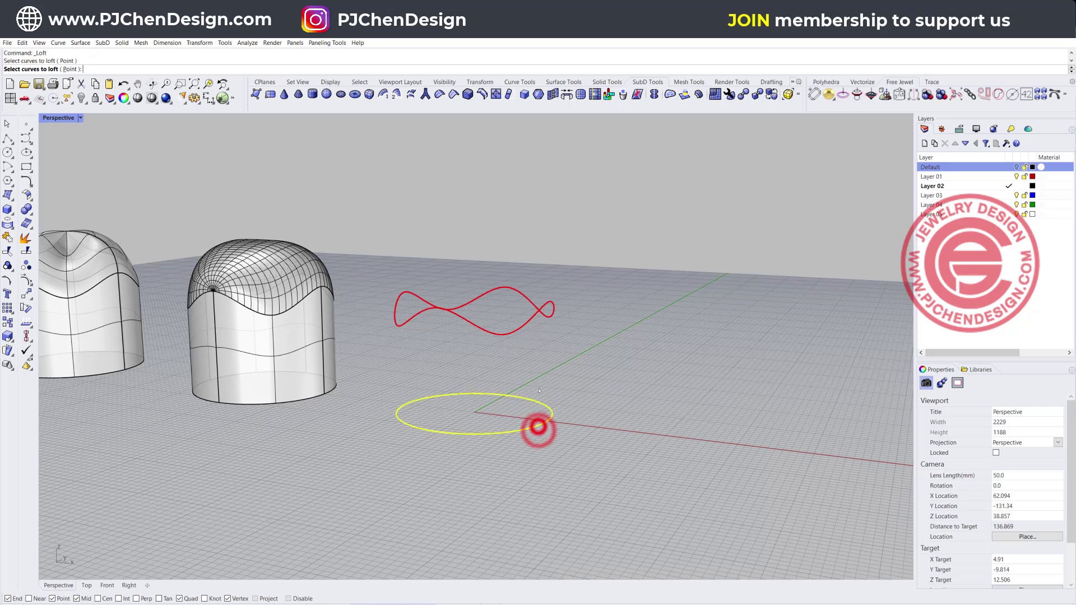
{"action": "left_click", "coordinate": [527, 322]}
{"action": "key", "text": "Return"}
{"action": "key", "text": "Return"}
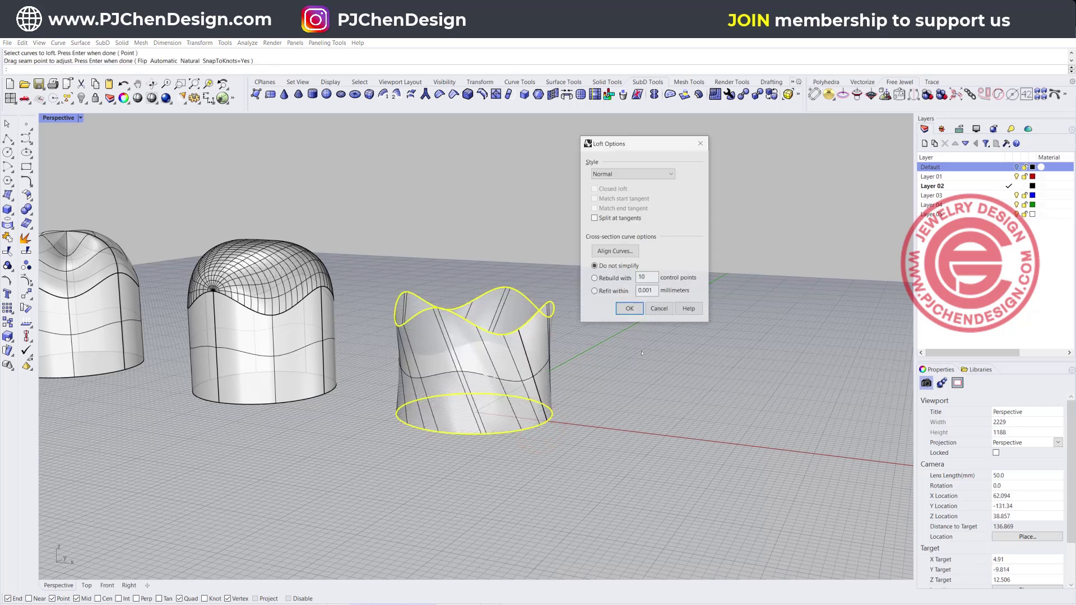
{"action": "left_click", "coordinate": [670, 312]}
{"action": "right_click_drag", "start_coordinate": [521, 375], "coordinate": [512, 377]}
{"action": "key", "text": "Return"}
Loft the circle to the wavy curve with the circle's seam snapped to its right quadrant.
{"action": "left_click", "coordinate": [508, 429]}
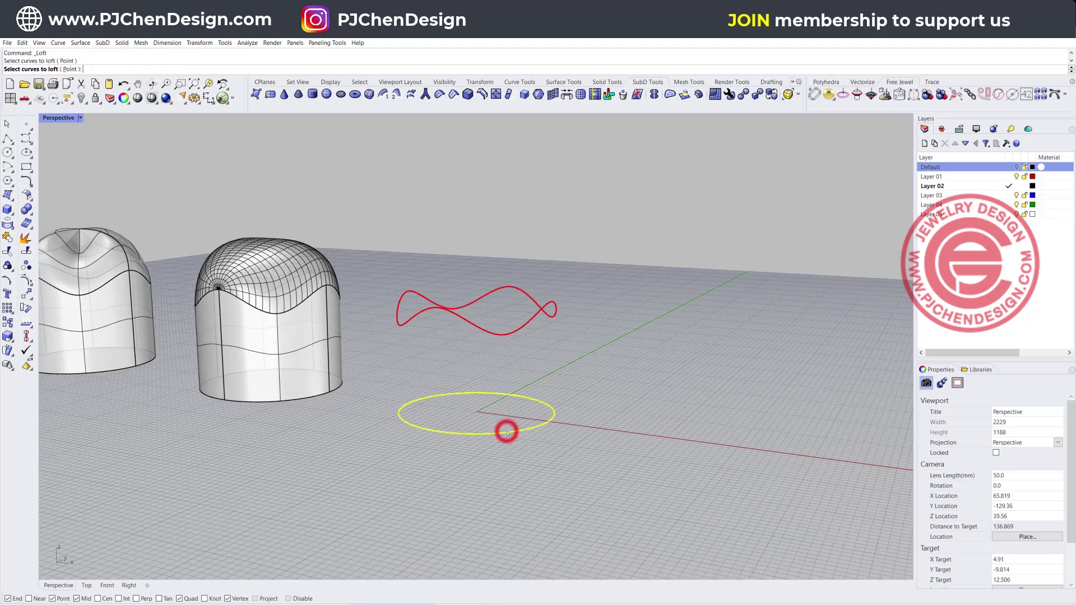
{"action": "left_click", "coordinate": [501, 332]}
{"action": "right_click", "coordinate": [502, 332]}
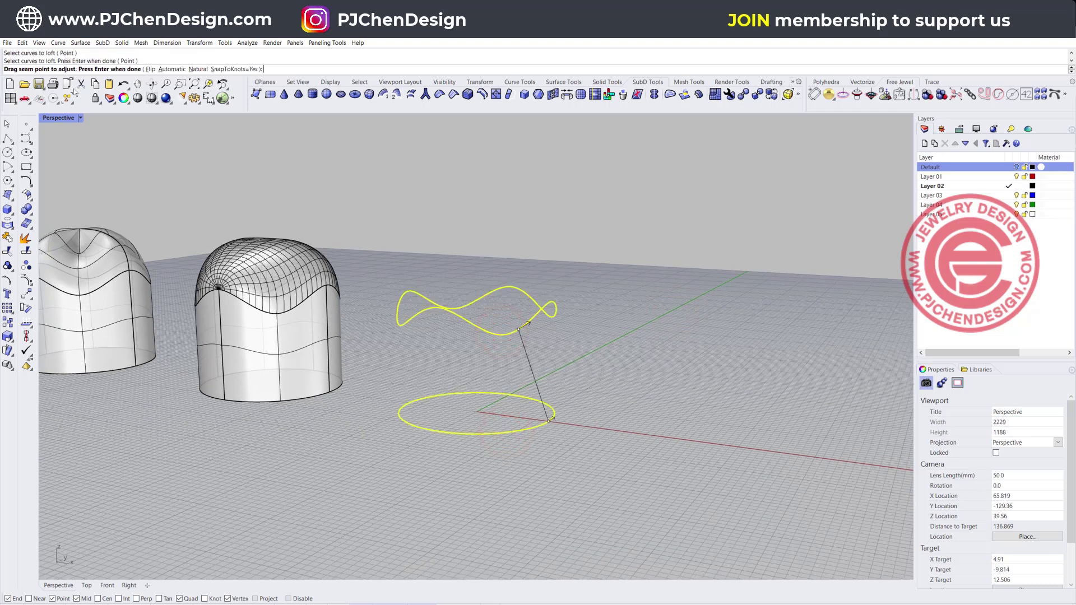
{"action": "double_click", "coordinate": [67, 120]}
{"action": "scroll", "coordinate": [328, 265], "scroll_direction": "up", "scroll_amount": 14}
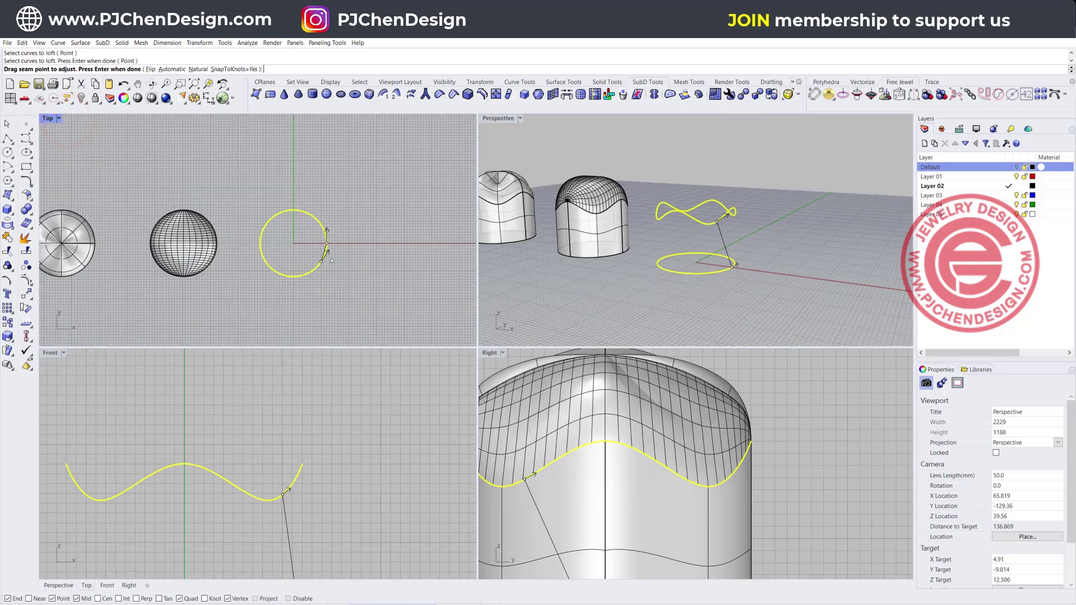
{"action": "left_click", "coordinate": [307, 265]}
{"action": "left_click", "coordinate": [322, 223]}
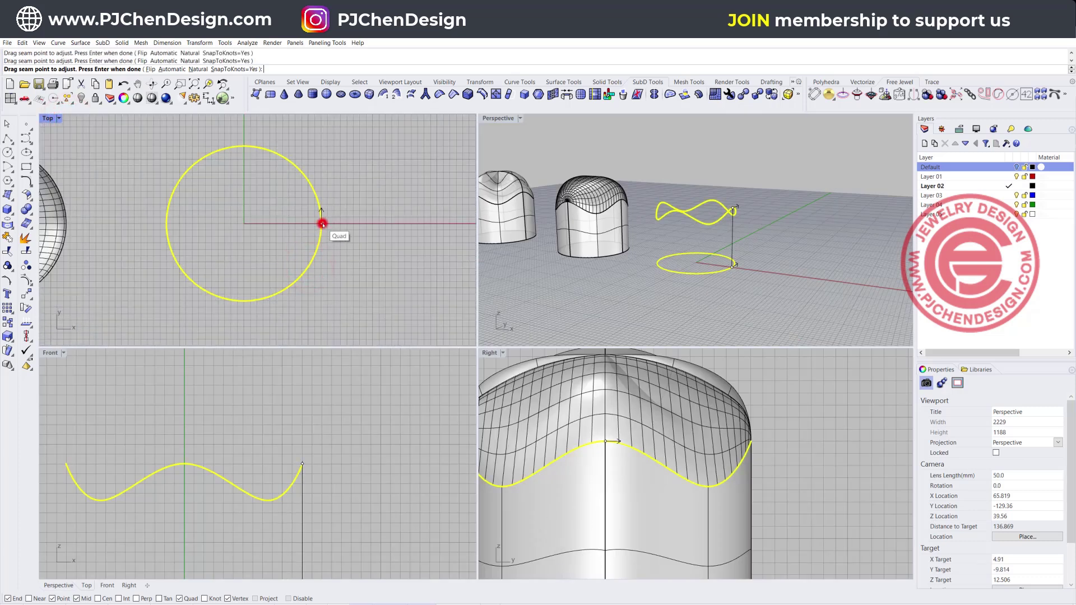
{"action": "key", "text": "Return"}
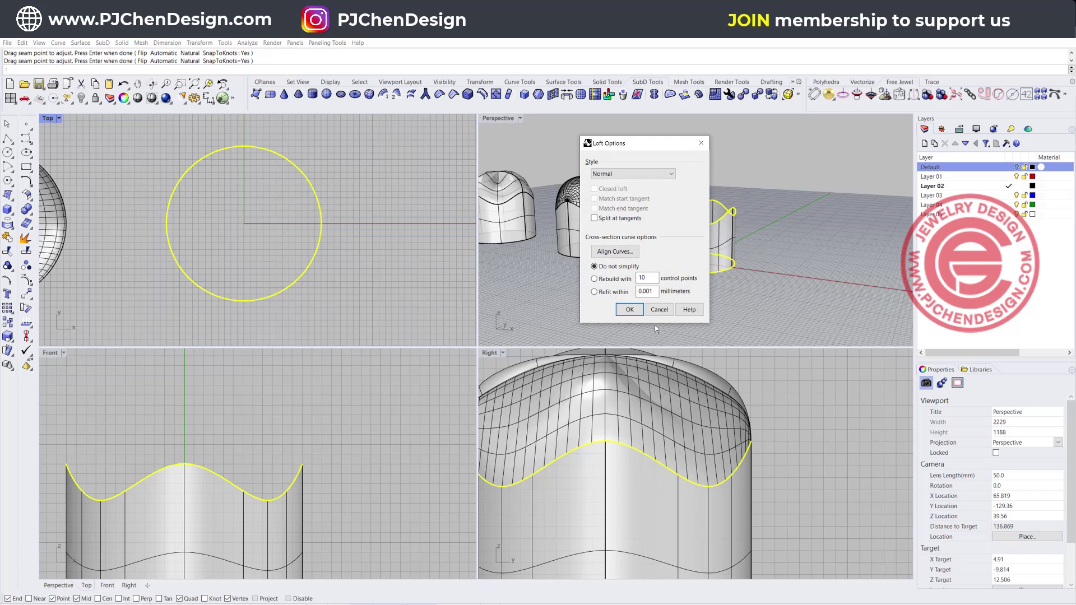
{"action": "left_click", "coordinate": [632, 307]}
Maximize the Perspective view and orbit and pan to inspect the new loft.
{"action": "scroll", "coordinate": [722, 253], "scroll_direction": "up", "scroll_amount": 5}
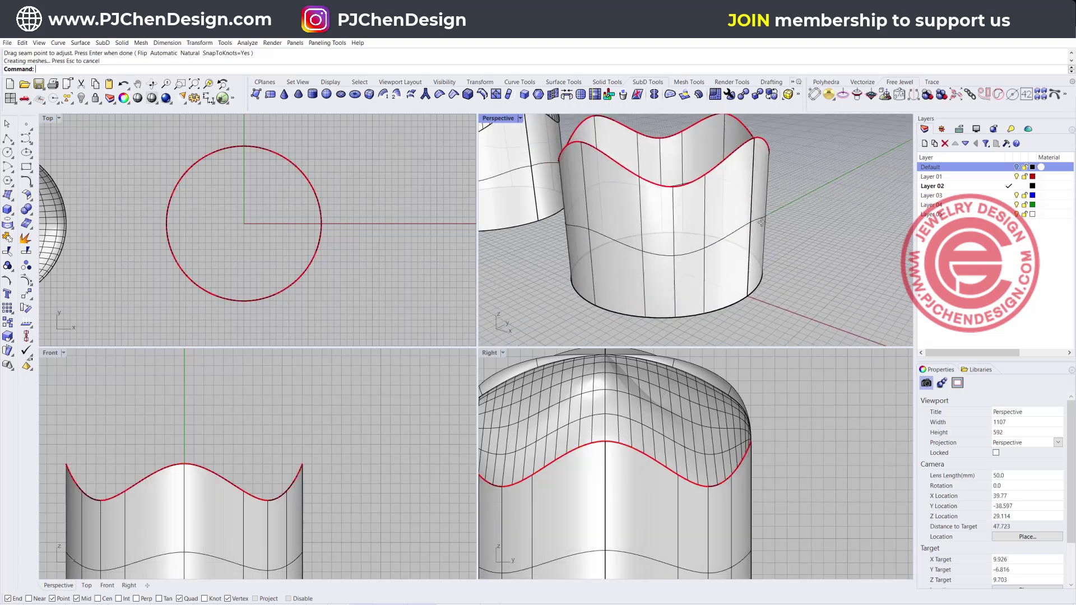
{"action": "mouse_move", "coordinate": [735, 210]}
{"action": "right_mouse_down"}
{"action": "mouse_move", "coordinate": [768, 212]}
{"action": "mouse_move", "coordinate": [749, 221]}
{"action": "right_mouse_up"}
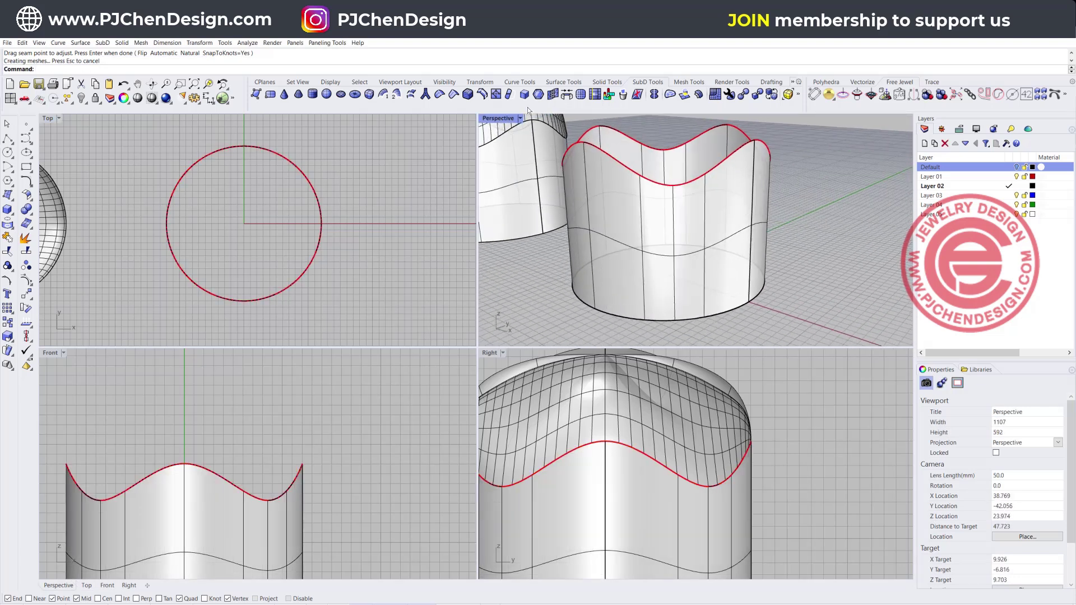
{"action": "double_click", "coordinate": [505, 118]}
{"action": "mouse_move", "coordinate": [509, 309]}
{"action": "right_mouse_down"}
{"action": "mouse_move", "coordinate": [580, 322]}
{"action": "mouse_move", "coordinate": [508, 309]}
{"action": "right_mouse_up"}
{"action": "scroll", "coordinate": [509, 310], "scroll_direction": "down", "scroll_amount": 4}
{"action": "right_click_drag", "start_coordinate": [468, 276], "coordinate": [503, 267], "text": "shift"}
{"action": "right_click_drag", "start_coordinate": [689, 270], "coordinate": [685, 331], "text": "shift"}
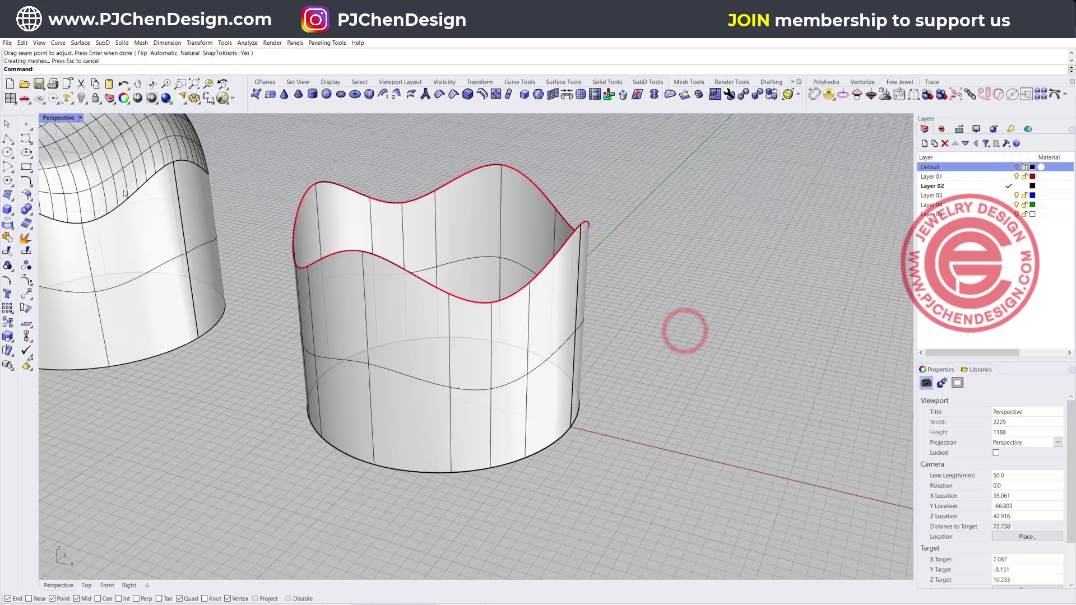
Fit a 10 by 10 span Patch surface across the loft's wavy top edge.
{"action": "left_click", "coordinate": [7, 195]}
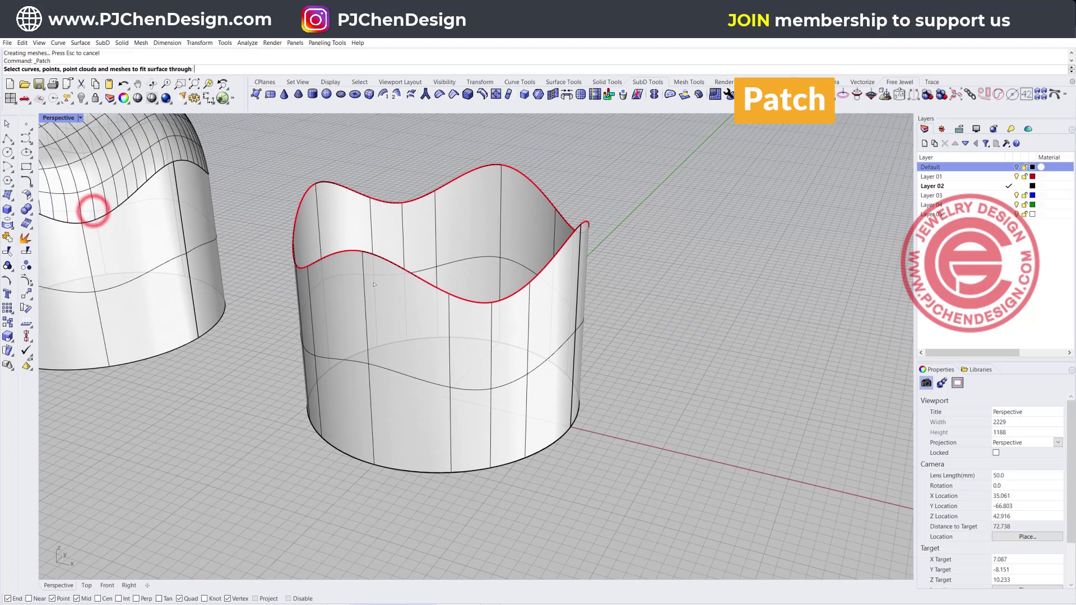
{"action": "left_click", "coordinate": [403, 271]}
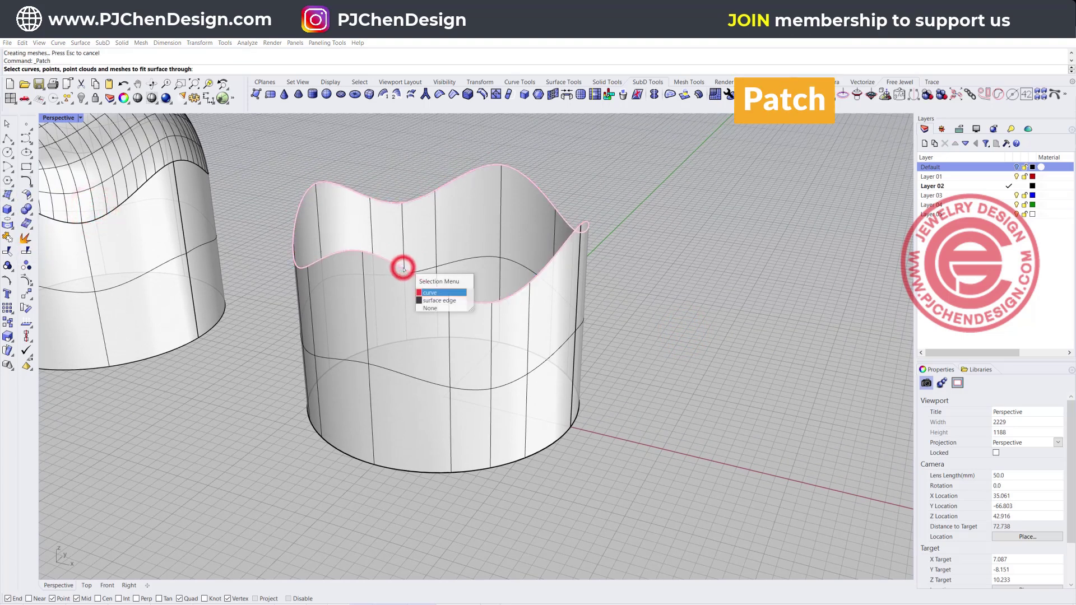
{"action": "left_click", "coordinate": [425, 299]}
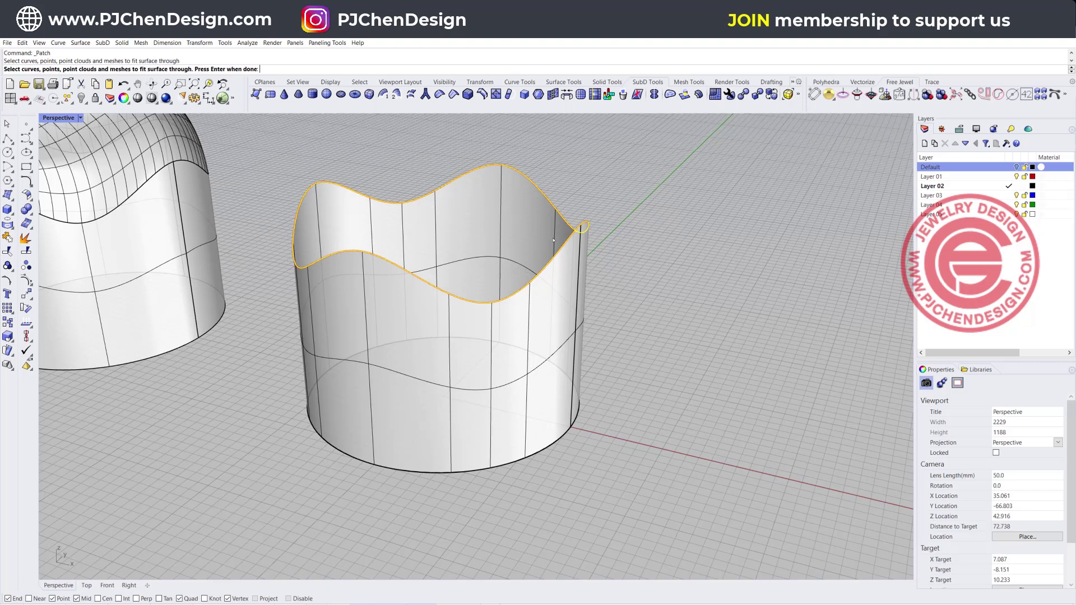
{"action": "key", "text": "Return"}
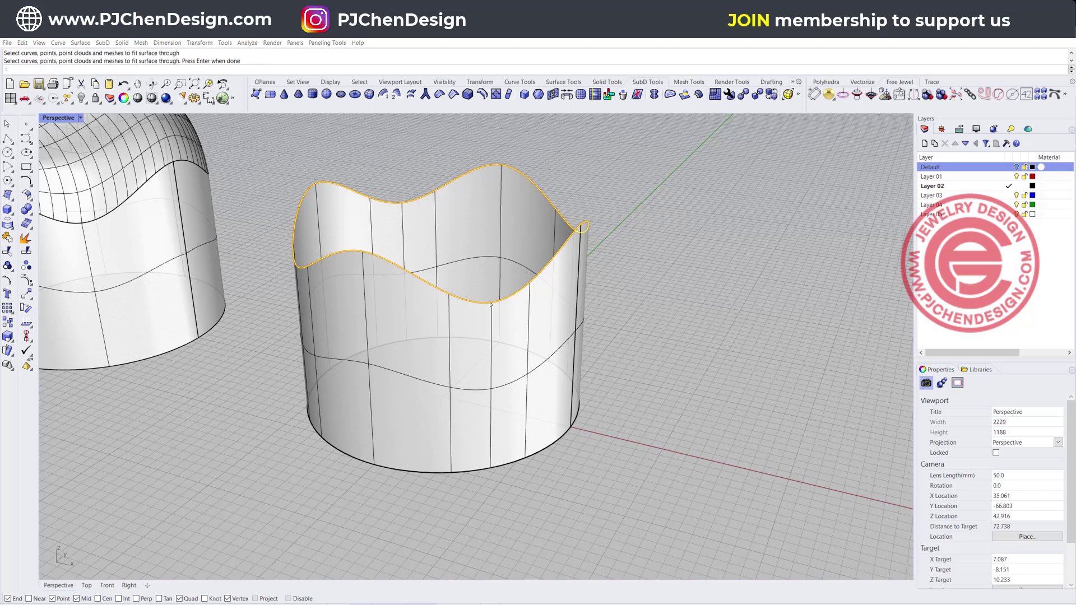
{"action": "left_click_drag", "start_coordinate": [563, 151], "coordinate": [741, 142]}
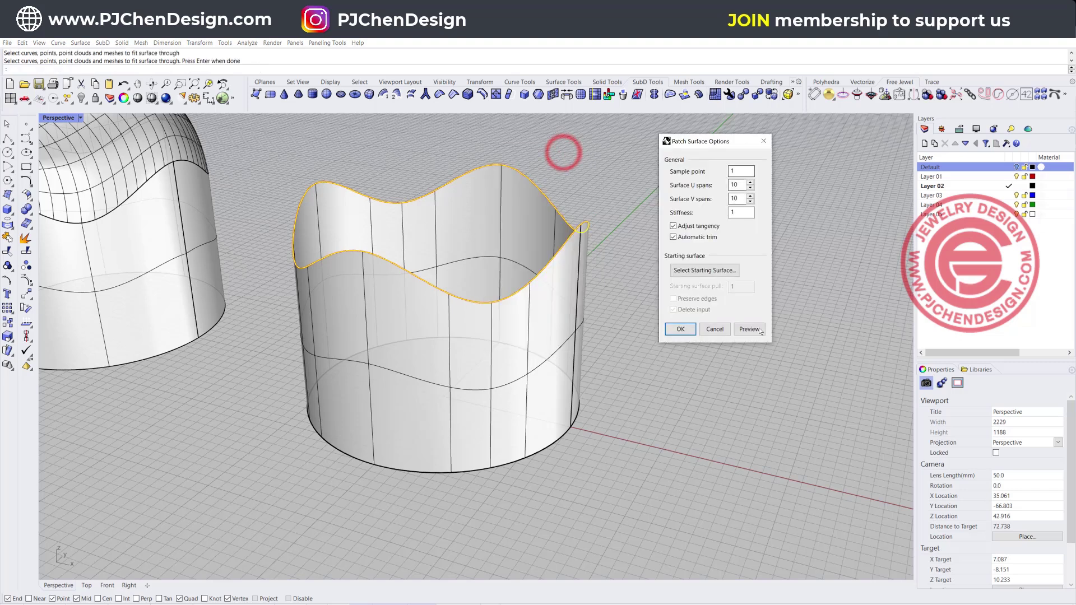
{"action": "left_click", "coordinate": [749, 329]}
{"action": "mouse_move", "coordinate": [493, 245]}
{"action": "right_mouse_down"}
{"action": "mouse_move", "coordinate": [551, 231]}
{"action": "mouse_move", "coordinate": [566, 192]}
{"action": "mouse_move", "coordinate": [499, 251]}
{"action": "mouse_move", "coordinate": [503, 227]}
{"action": "right_mouse_up"}
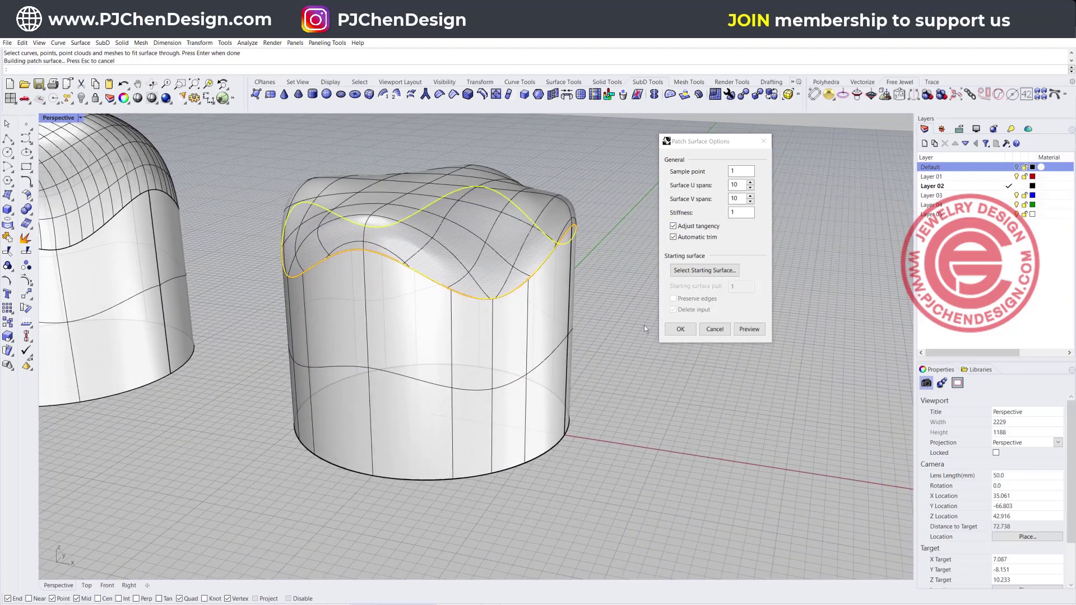
{"action": "left_click", "coordinate": [686, 331]}
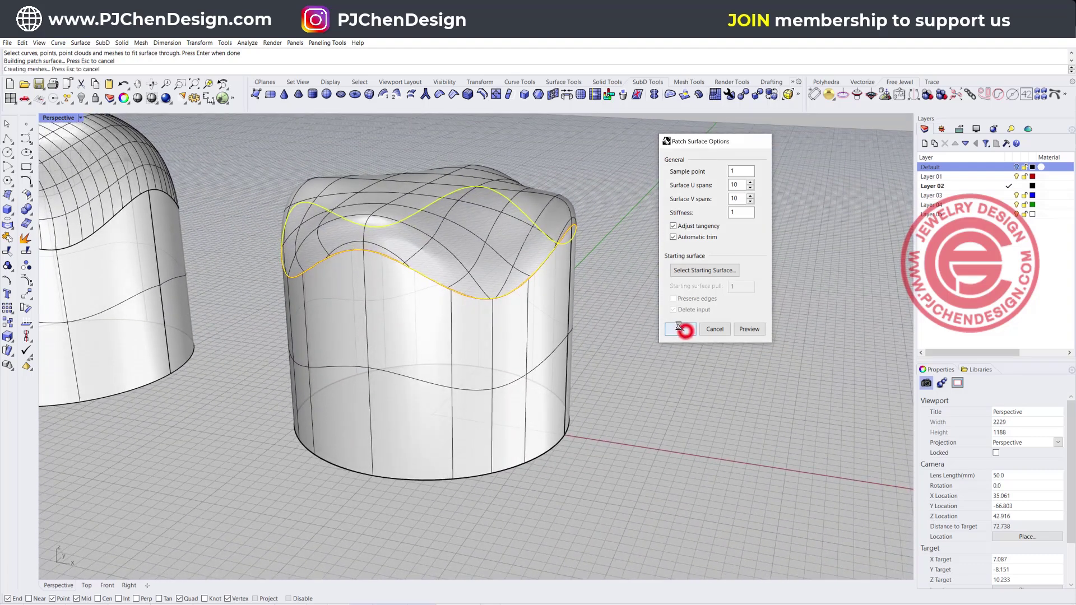
Create the patch cap on the wavy-topped cylinder and try joining it to the side wall.
{"action": "right_click_drag", "start_coordinate": [641, 303], "coordinate": [482, 293]}
{"action": "scroll", "coordinate": [482, 292], "scroll_direction": "up", "scroll_amount": 3}
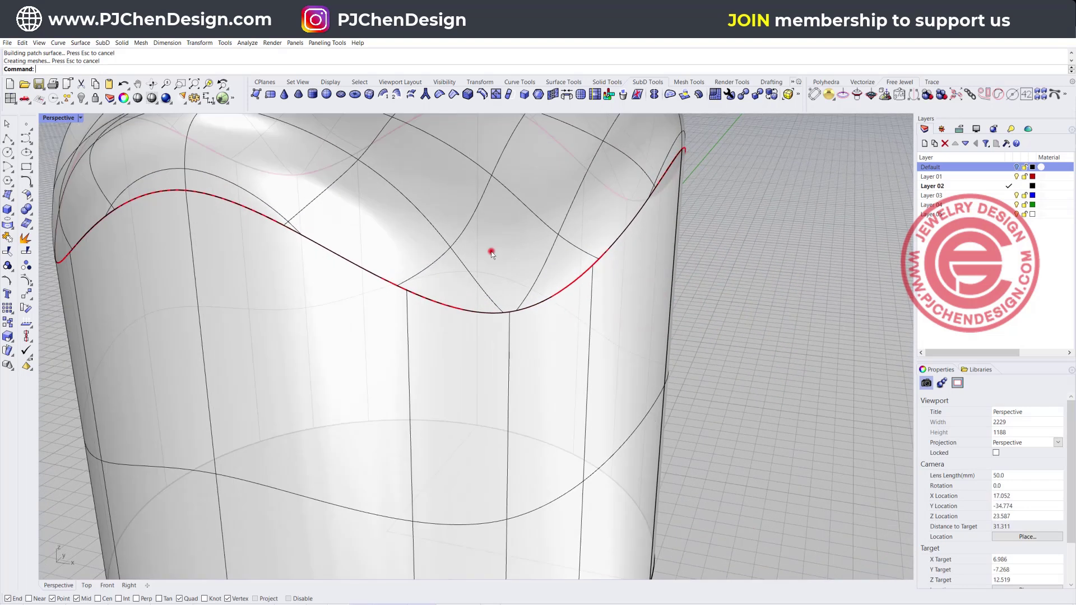
{"action": "left_click", "coordinate": [490, 250]}
{"action": "right_click_drag", "start_coordinate": [503, 372], "coordinate": [494, 385]}
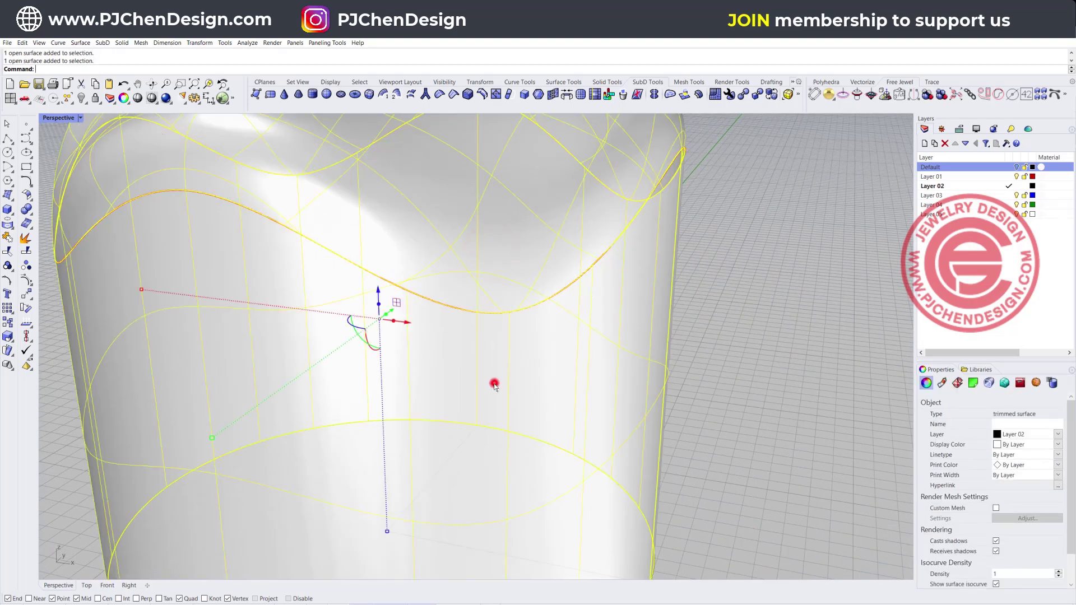
{"action": "scroll", "coordinate": [261, 271], "scroll_direction": "down", "scroll_amount": 3}
{"action": "left_click", "coordinate": [7, 237]}
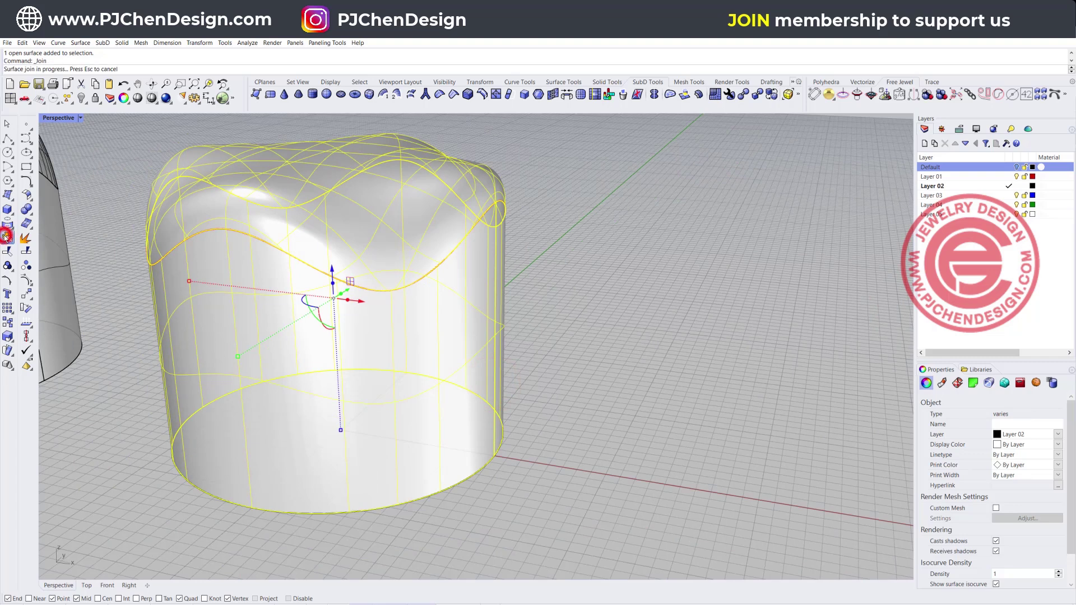
Select the top patch and the side surface separately to check they remain separate surfaces.
{"action": "left_click", "coordinate": [98, 189]}
{"action": "left_click", "coordinate": [166, 295]}
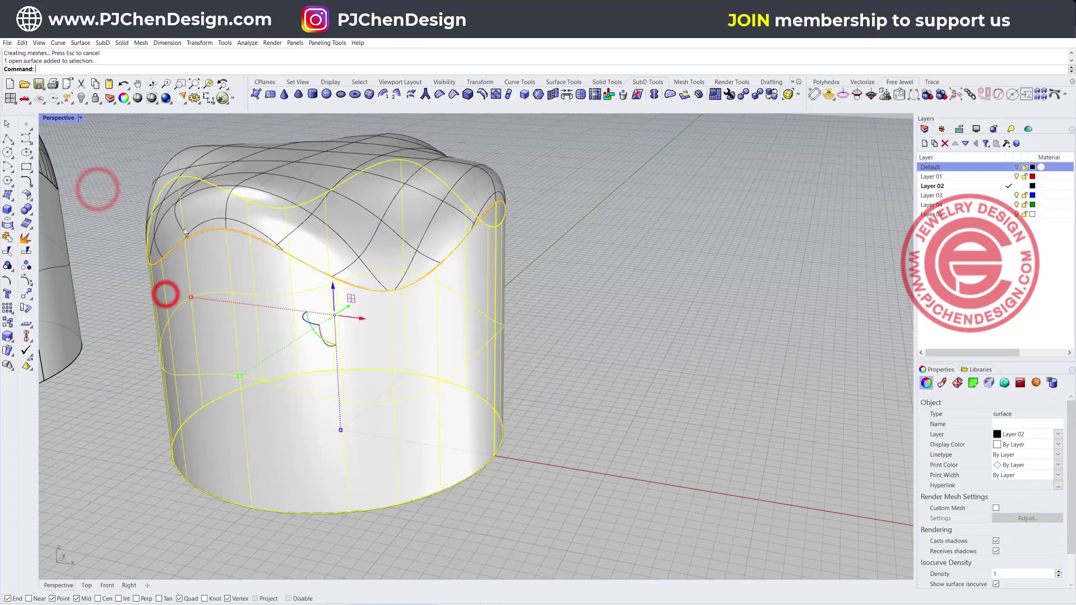
{"action": "left_click", "coordinate": [189, 211]}
{"action": "left_click", "coordinate": [200, 257]}
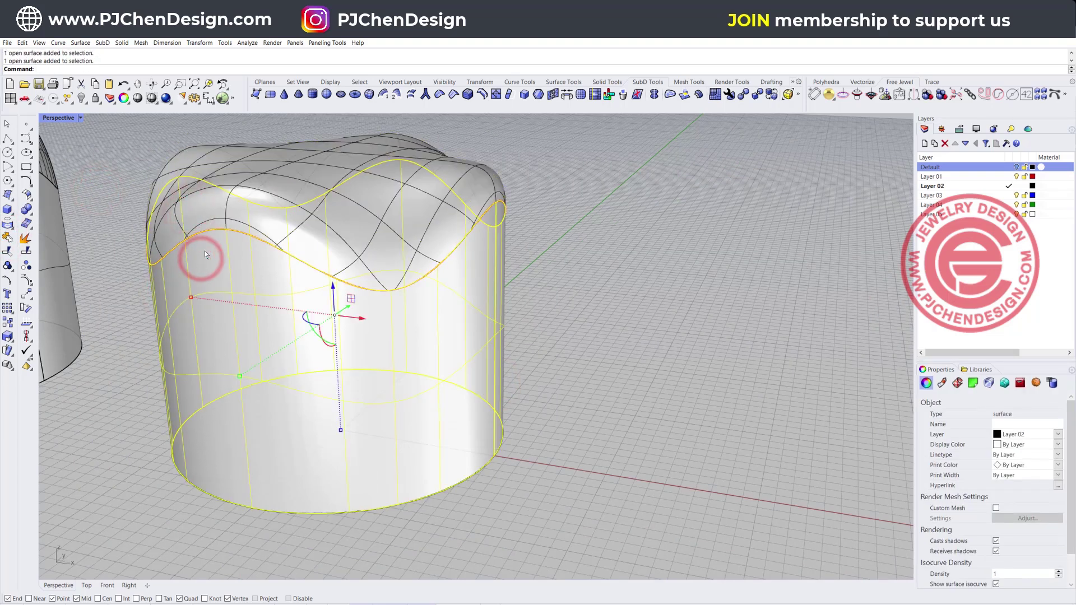
{"action": "left_click", "coordinate": [583, 290]}
{"action": "scroll", "coordinate": [504, 280], "scroll_direction": "up", "scroll_amount": 5}
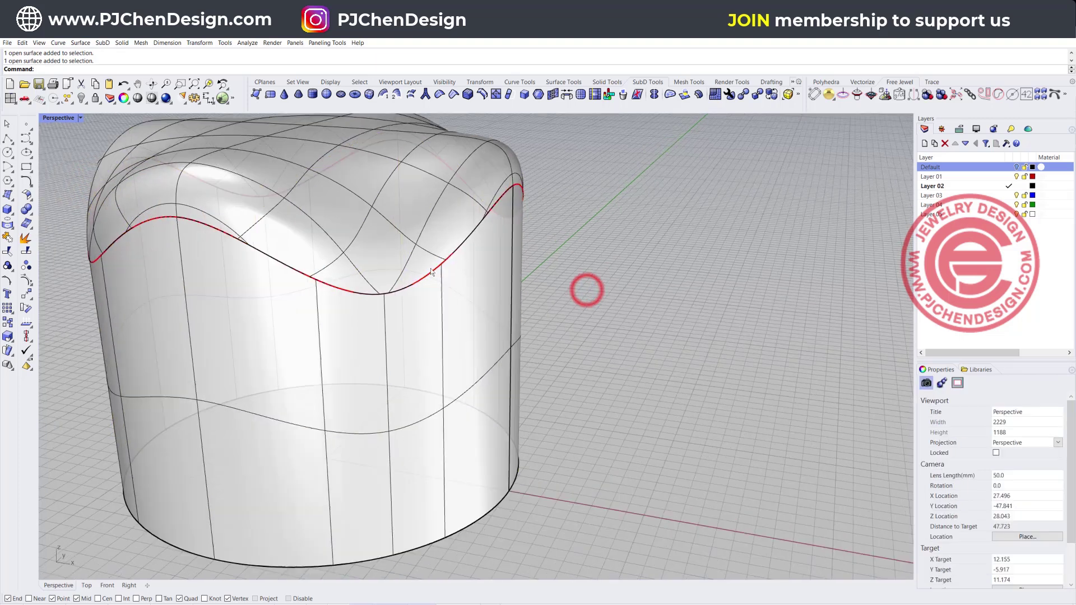
{"action": "scroll", "coordinate": [447, 275], "scroll_direction": "up", "scroll_amount": 3}
{"action": "scroll", "coordinate": [445, 196], "scroll_direction": "up", "scroll_amount": 4}
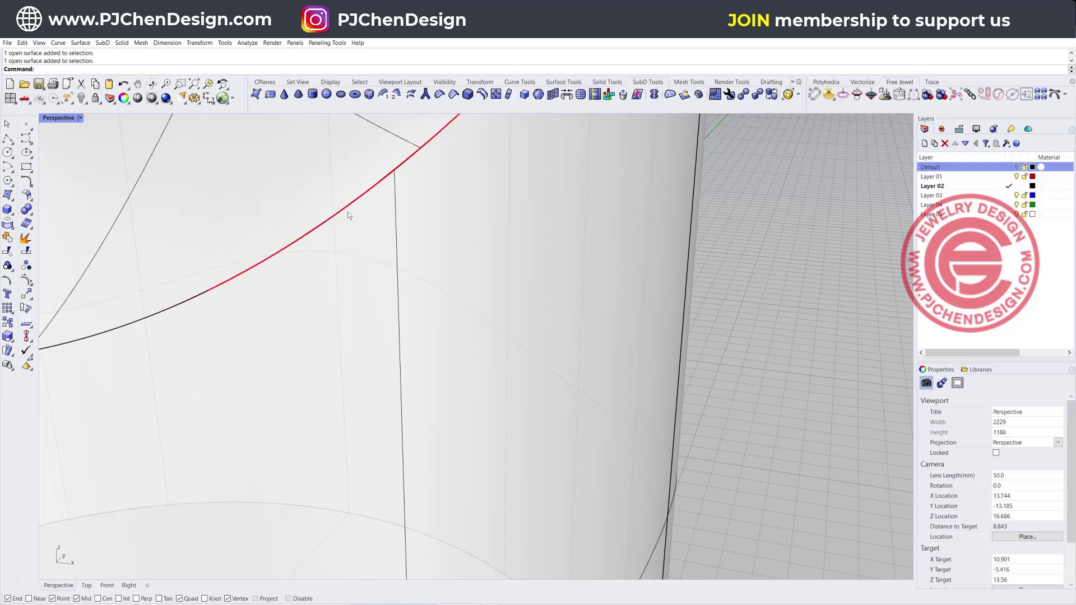
{"action": "scroll", "coordinate": [335, 216], "scroll_direction": "down", "scroll_amount": 12}
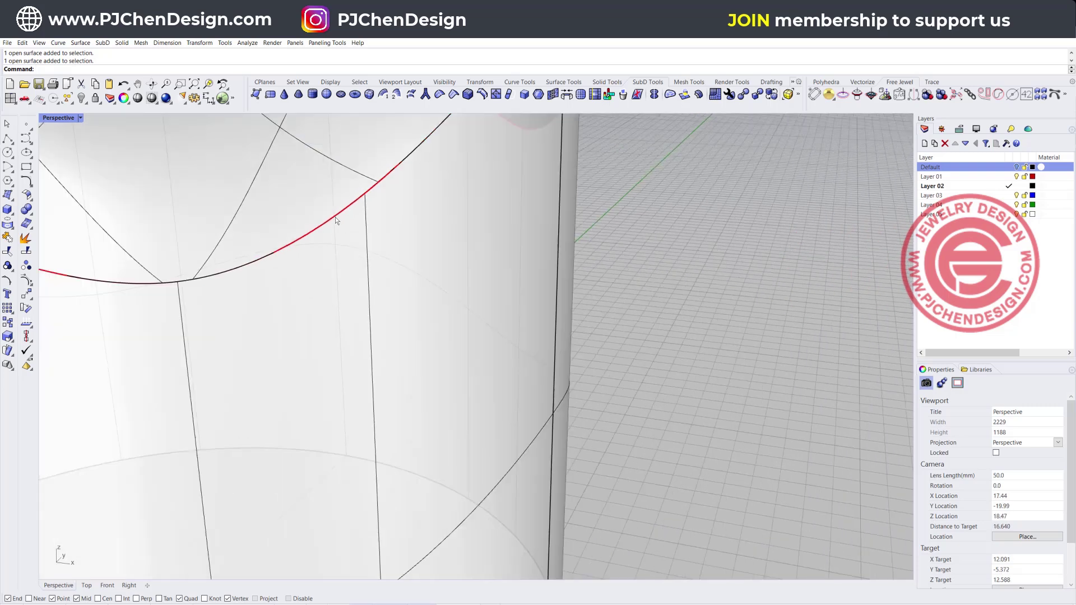
{"action": "right_click_drag", "start_coordinate": [485, 262], "coordinate": [501, 268], "text": "shift"}
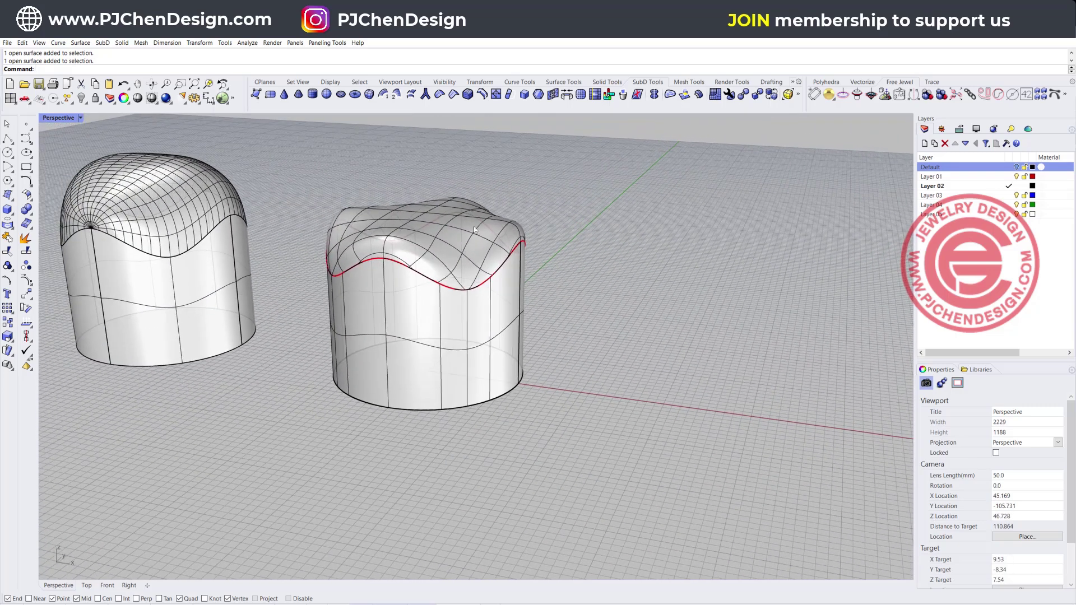
{"action": "right_click_drag", "start_coordinate": [474, 226], "coordinate": [482, 216]}
{"action": "left_click", "coordinate": [499, 226]}
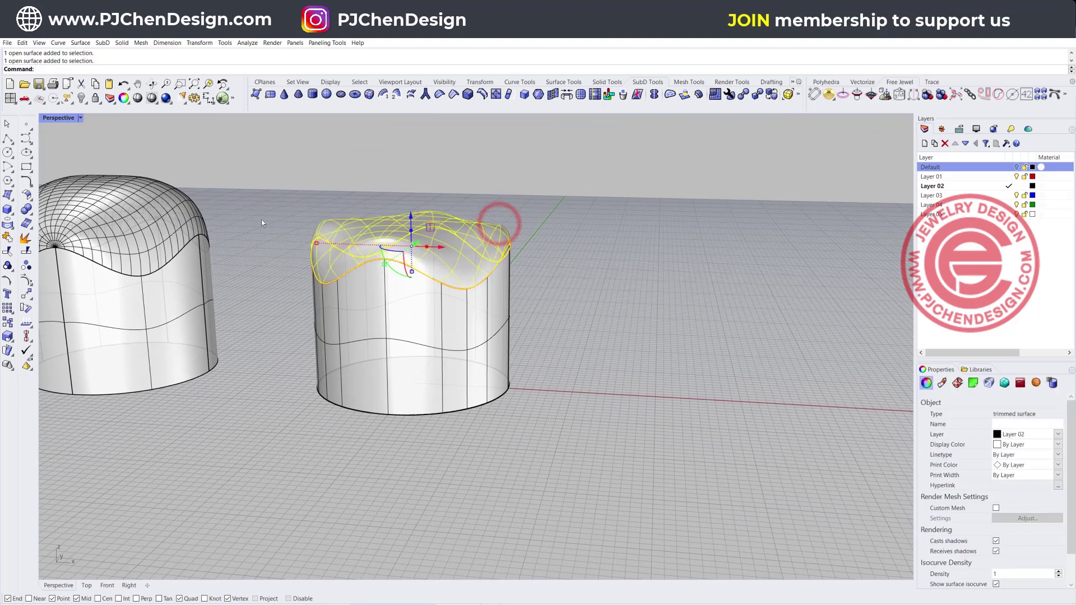
Bring the selected patched middle prong into close view in the Perspective viewport.
{"action": "scroll", "coordinate": [302, 229], "scroll_direction": "down", "scroll_amount": 10}
{"action": "right_click_drag", "start_coordinate": [133, 212], "coordinate": [460, 244], "text": "shift"}
{"action": "scroll", "coordinate": [408, 260], "scroll_direction": "up", "scroll_amount": 9}
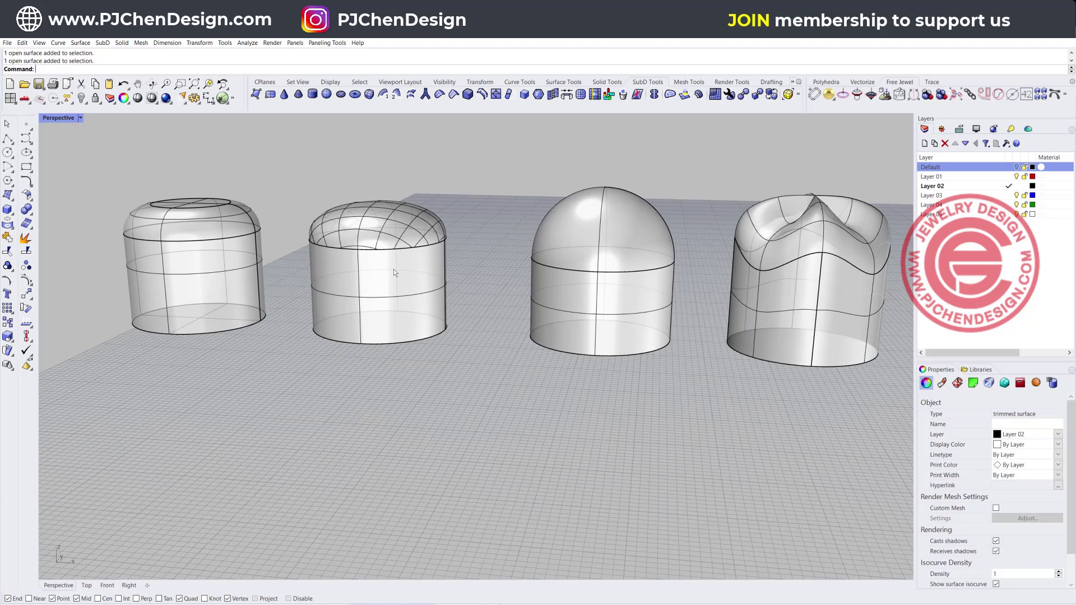
{"action": "scroll", "coordinate": [394, 269], "scroll_direction": "down", "scroll_amount": 5}
{"action": "scroll", "coordinate": [472, 285], "scroll_direction": "up", "scroll_amount": 6}
{"action": "scroll", "coordinate": [472, 284], "scroll_direction": "up", "scroll_amount": 2}
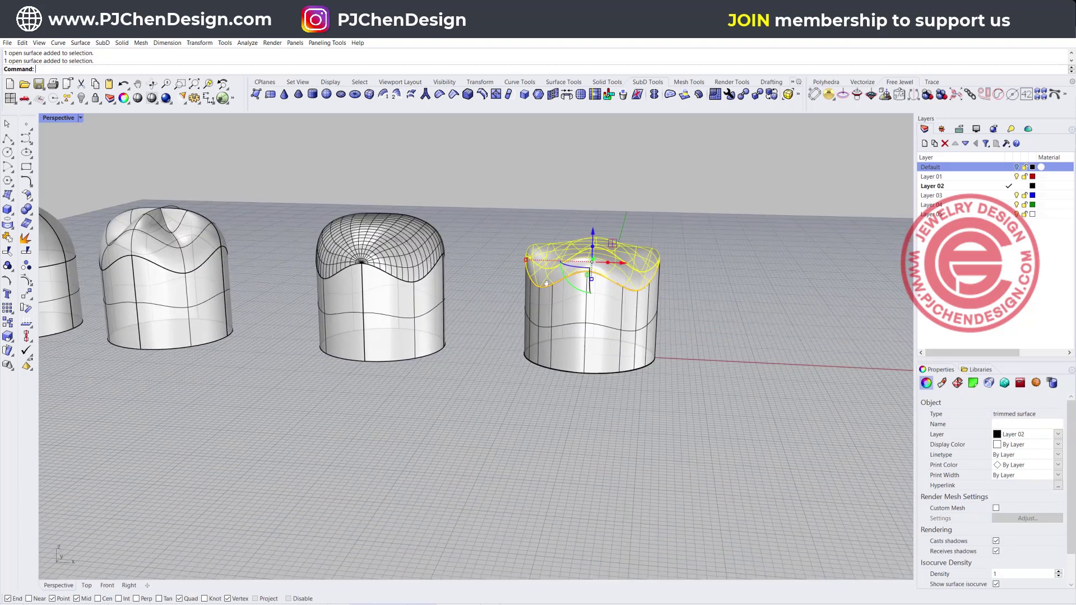
{"action": "right_click_drag", "start_coordinate": [537, 242], "coordinate": [407, 247], "text": "shift"}
{"action": "scroll", "coordinate": [534, 300], "scroll_direction": "up", "scroll_amount": 5}
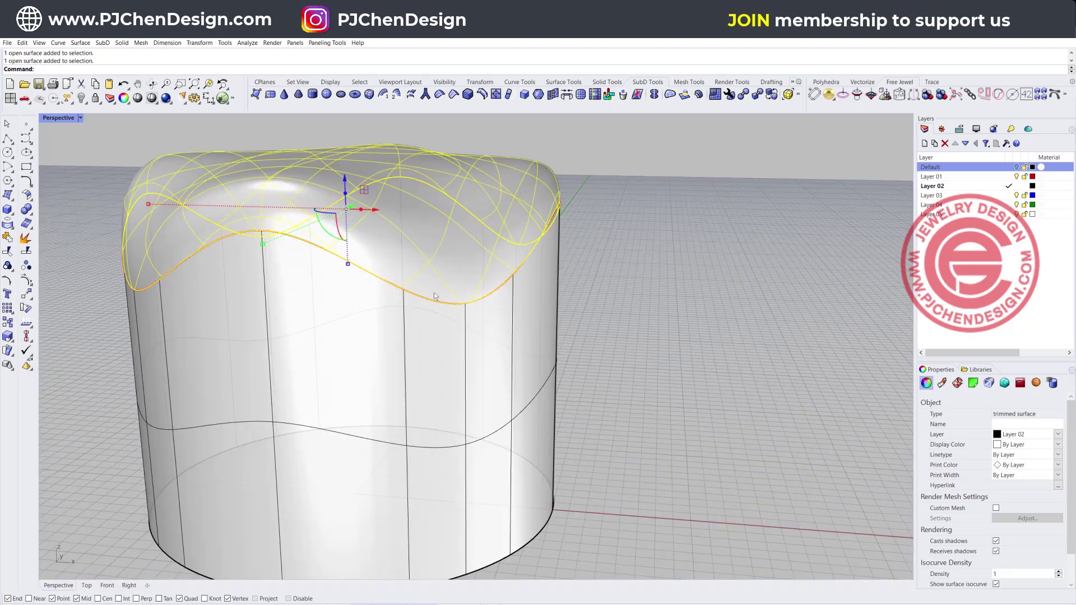
{"action": "left_click", "coordinate": [79, 118]}
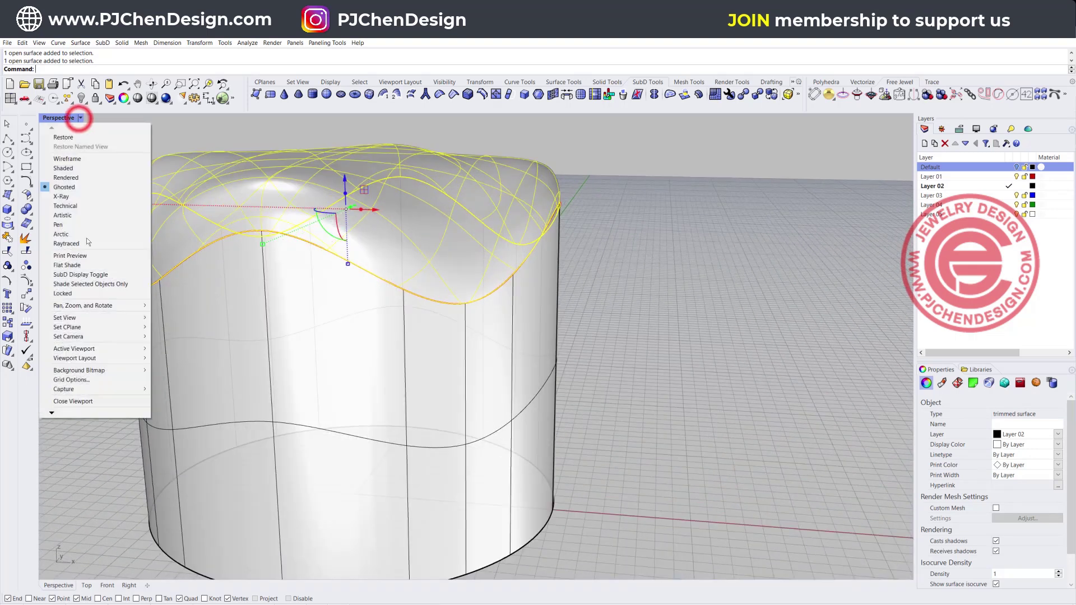
Place the Perspective camera target on the patch cap's rim.
{"action": "left_click", "coordinate": [76, 336]}
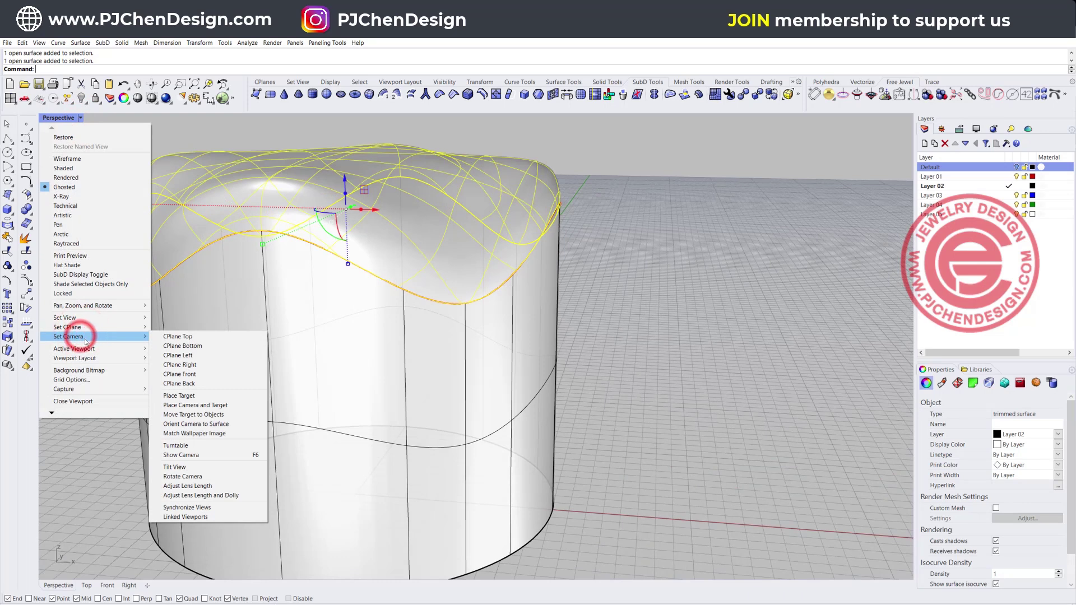
{"action": "left_click", "coordinate": [200, 396]}
{"action": "left_click", "coordinate": [466, 304]}
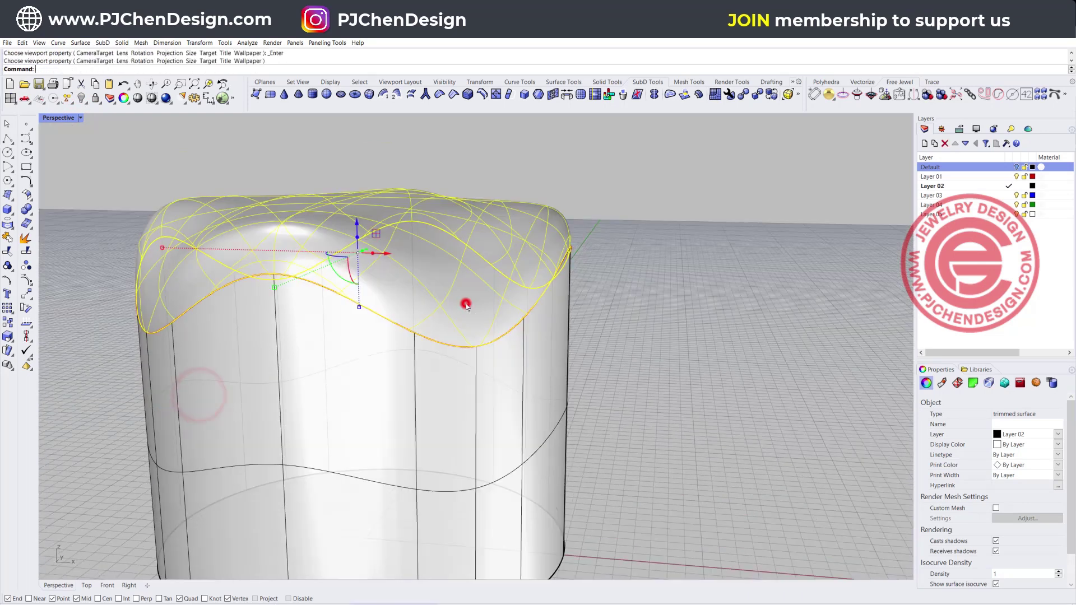
{"action": "scroll", "coordinate": [472, 359], "scroll_direction": "up", "scroll_amount": 6}
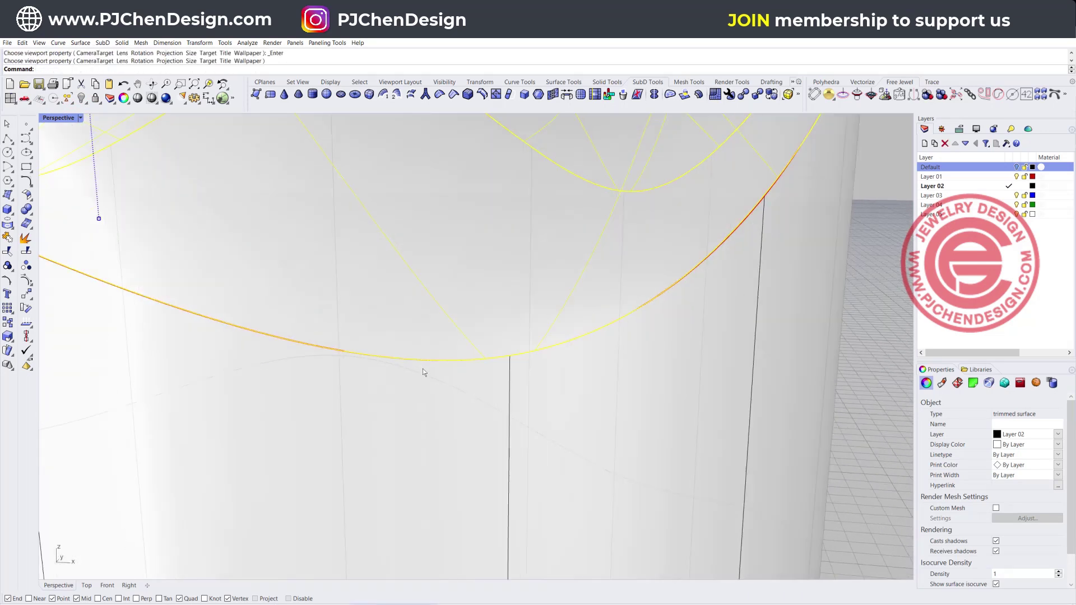
Alternately select the upper patch and lower side surface to inspect the rim seam.
{"action": "left_click", "coordinate": [420, 371]}
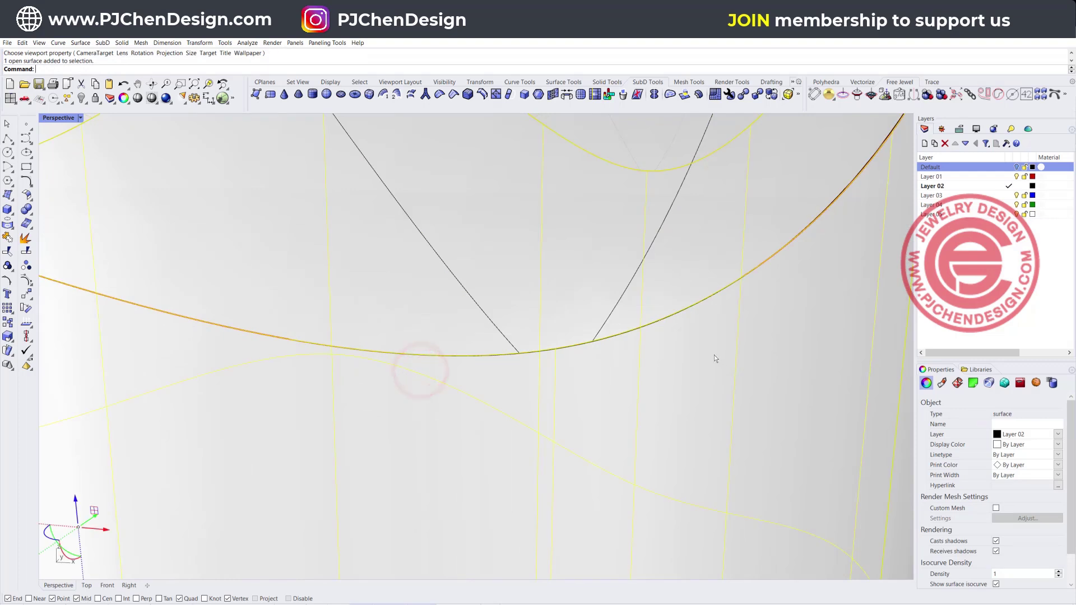
{"action": "scroll", "coordinate": [569, 348], "scroll_direction": "up", "scroll_amount": 4}
{"action": "left_click", "coordinate": [562, 290]}
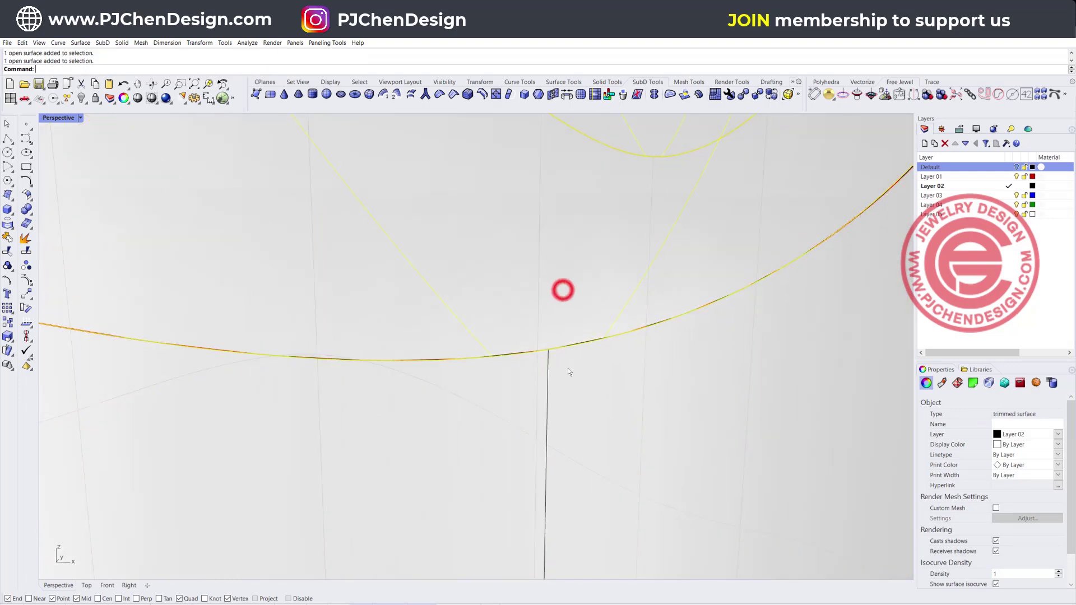
{"action": "left_click", "coordinate": [567, 368]}
{"action": "left_click", "coordinate": [562, 300]}
{"action": "left_click", "coordinate": [581, 374]}
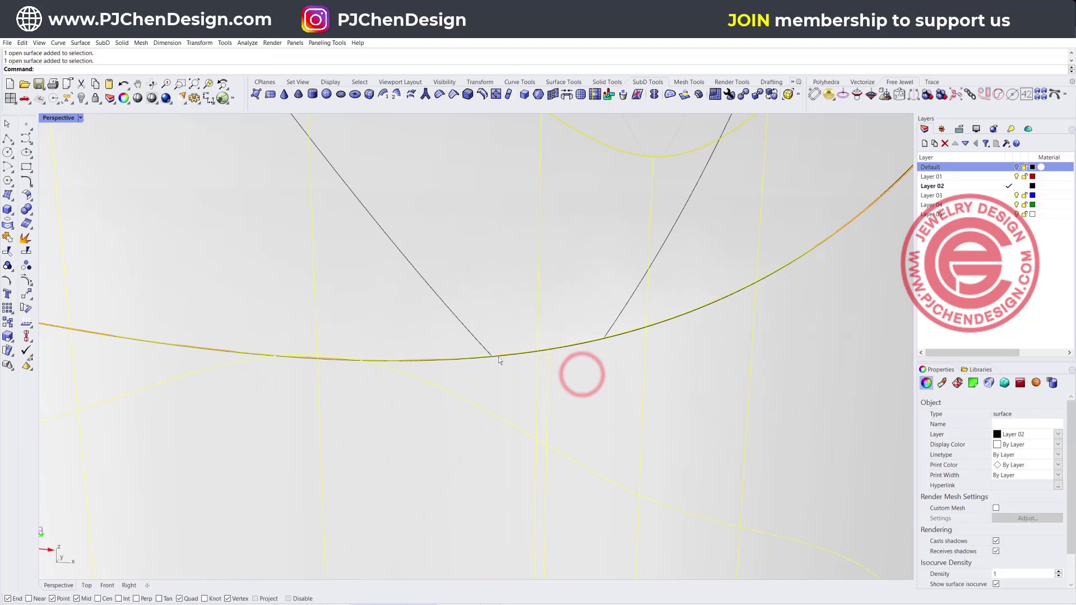
Zoom out and orbit higher to show all six prong tips and their tops.
{"action": "scroll", "coordinate": [398, 281], "scroll_direction": "down", "scroll_amount": 10}
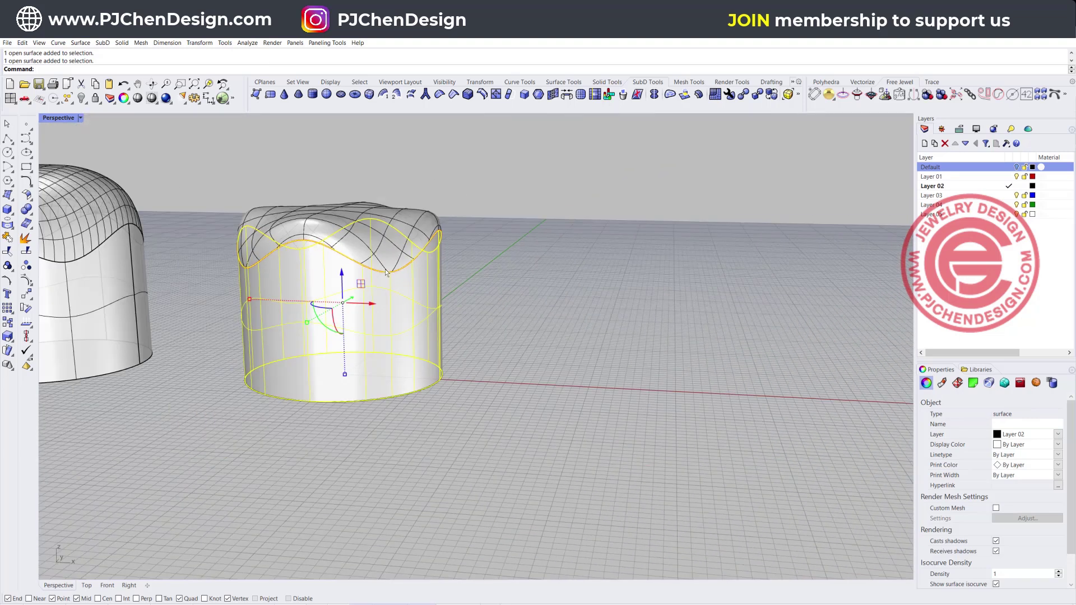
{"action": "scroll", "coordinate": [374, 262], "scroll_direction": "down", "scroll_amount": 6}
{"action": "right_click_drag", "start_coordinate": [349, 257], "coordinate": [631, 302], "text": "shift"}
{"action": "scroll", "coordinate": [490, 302], "scroll_direction": "up", "scroll_amount": 5}
{"action": "scroll", "coordinate": [276, 310], "scroll_direction": "up", "scroll_amount": 5}
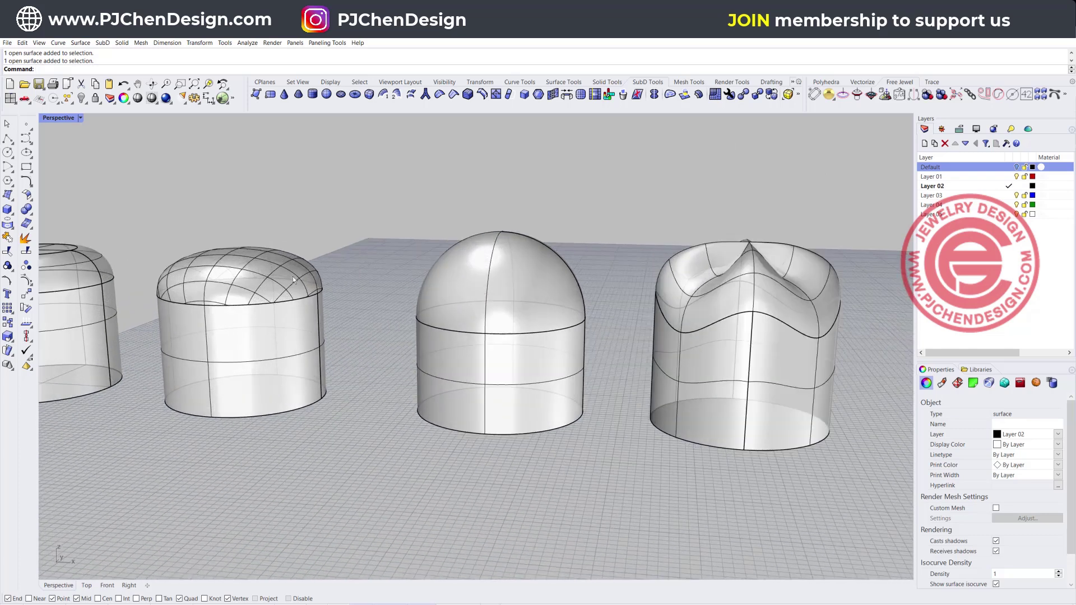
{"action": "scroll", "coordinate": [491, 310], "scroll_direction": "down", "scroll_amount": 8}
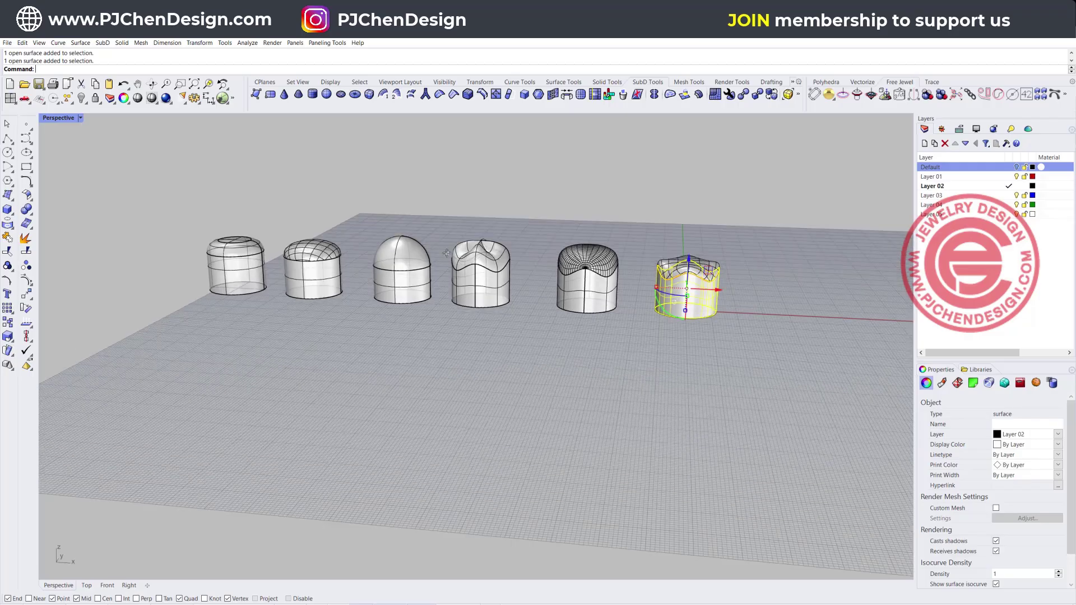
{"action": "right_click_drag", "start_coordinate": [447, 253], "coordinate": [429, 336]}
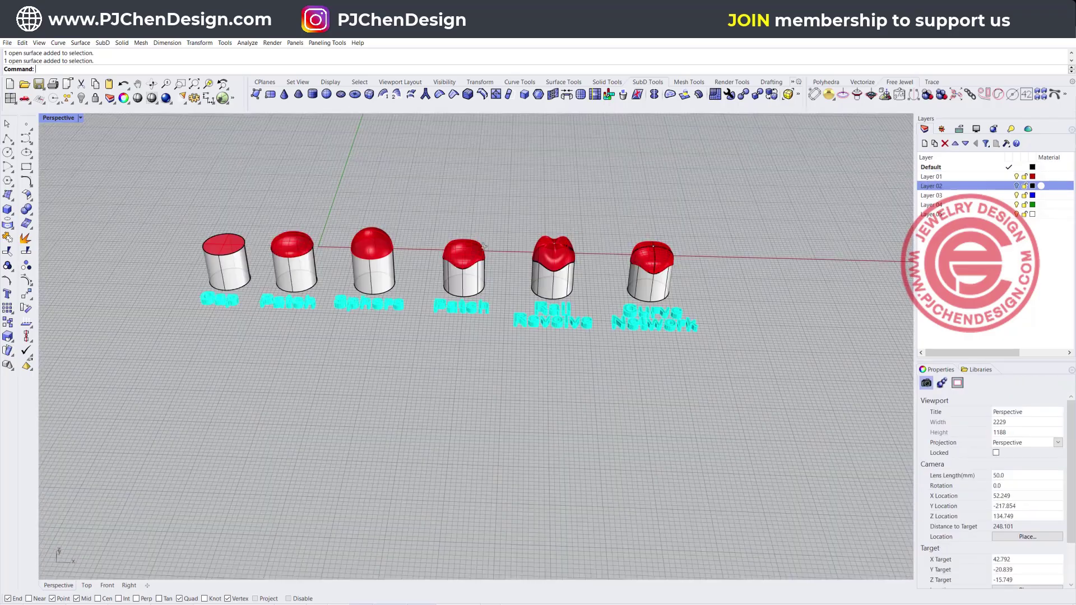
Orbit from diagonal to front to near top-down views of the six labelled prong tips.
{"action": "right_click_drag", "start_coordinate": [482, 245], "coordinate": [502, 259]}
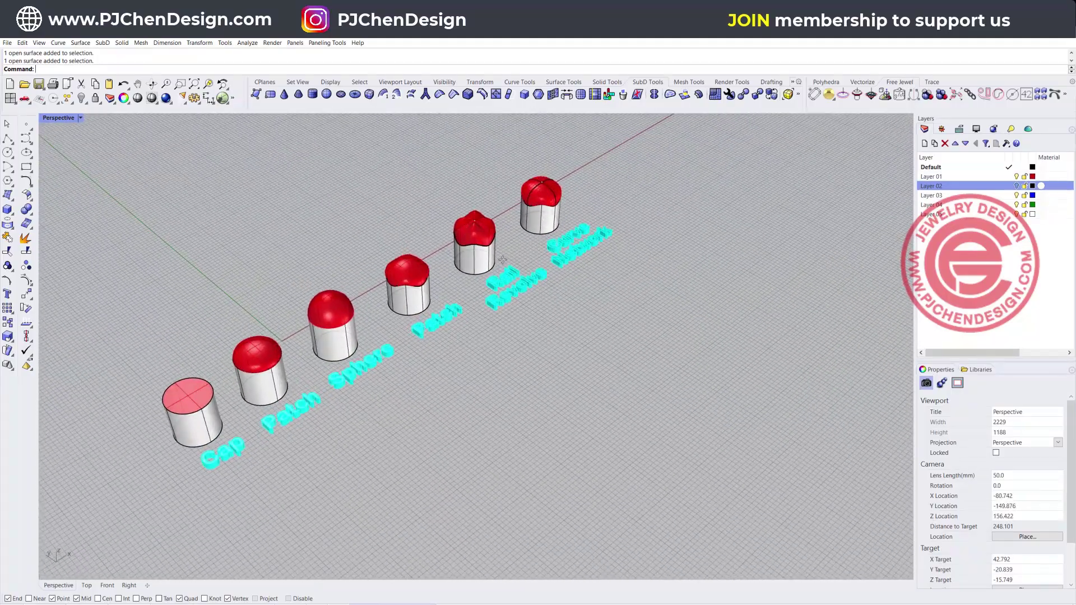
{"action": "right_click_drag", "start_coordinate": [632, 281], "coordinate": [468, 296]}
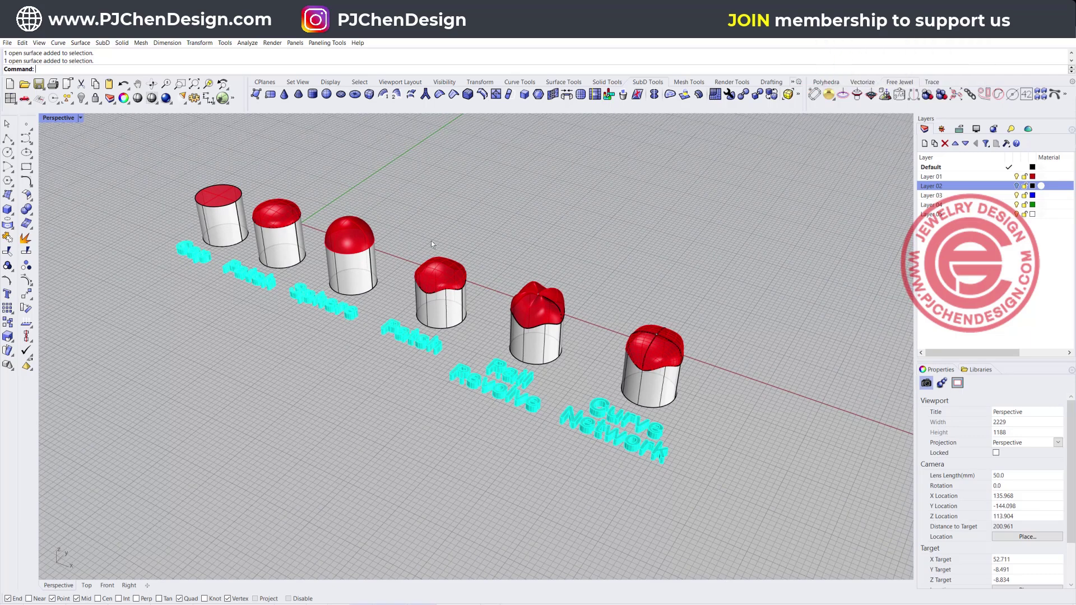
{"action": "right_click_drag", "start_coordinate": [428, 226], "coordinate": [563, 238]}
{"action": "right_click_drag", "start_coordinate": [459, 269], "coordinate": [384, 266], "text": "shift"}
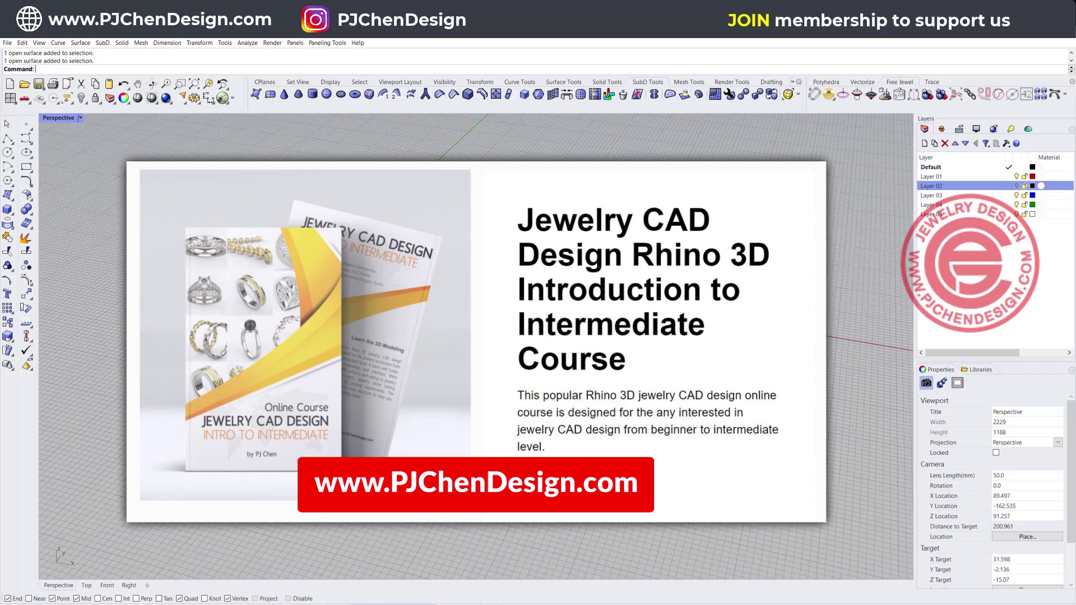